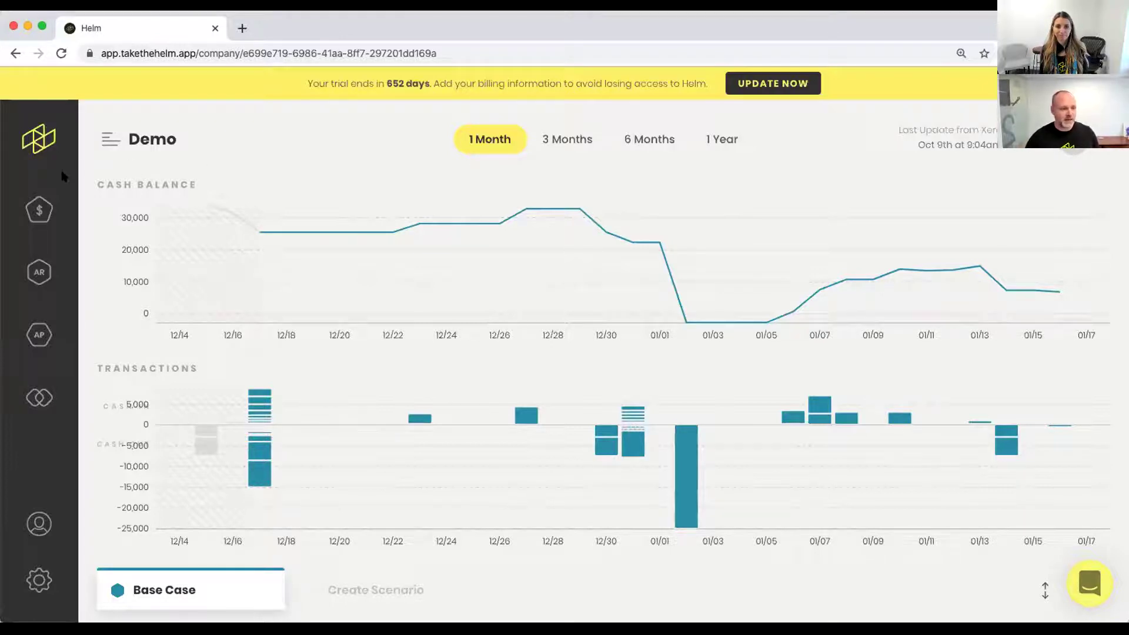
- Review the cash and credit accounts, exclude the US Account from the cash flow forecast, and check the effect on the balance
left_click(40, 210)
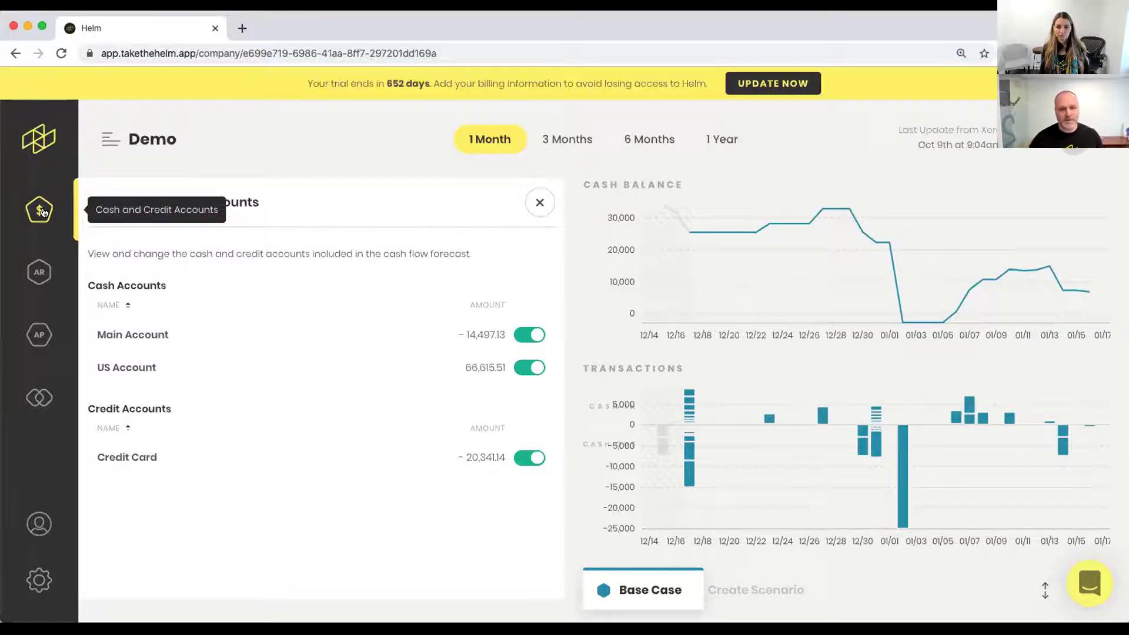
left_click(529, 198)
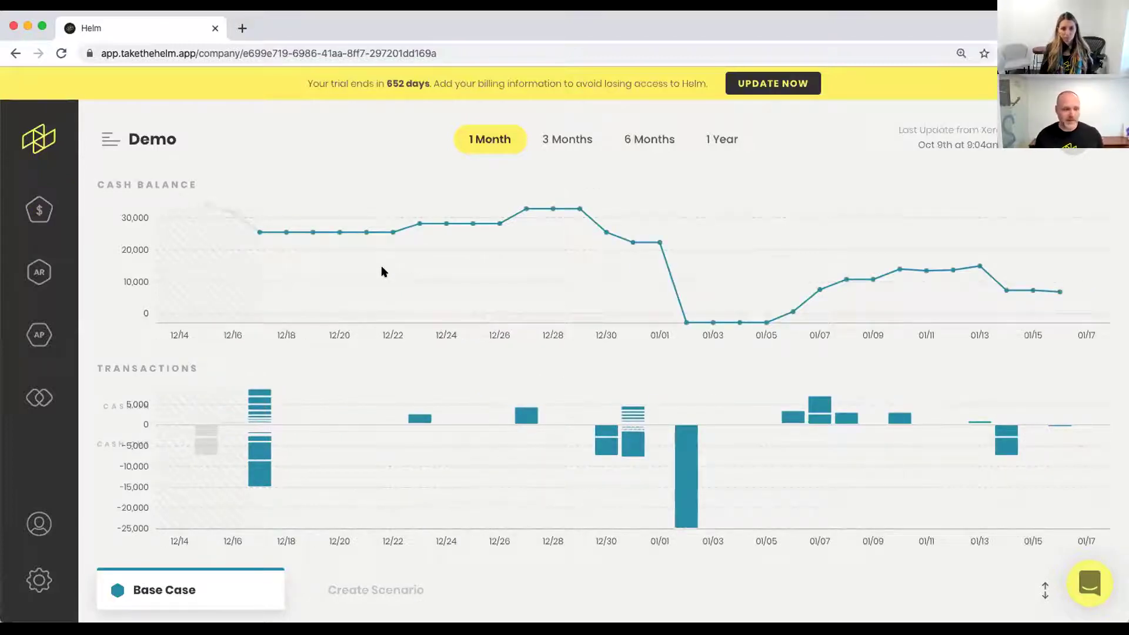
left_click(25, 213)
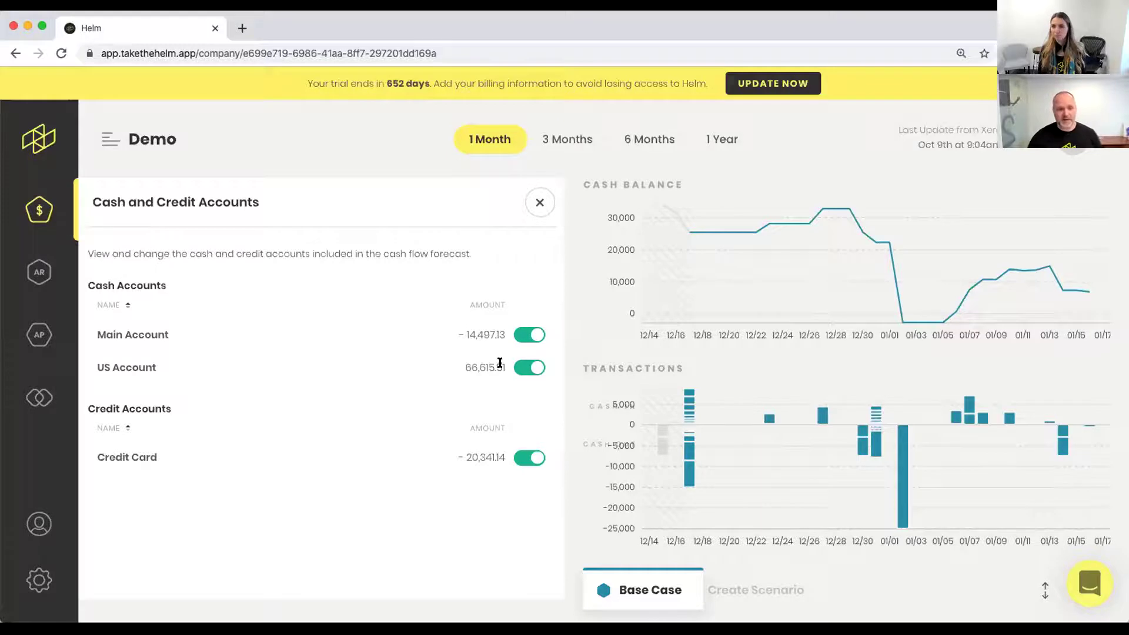
left_click(523, 368)
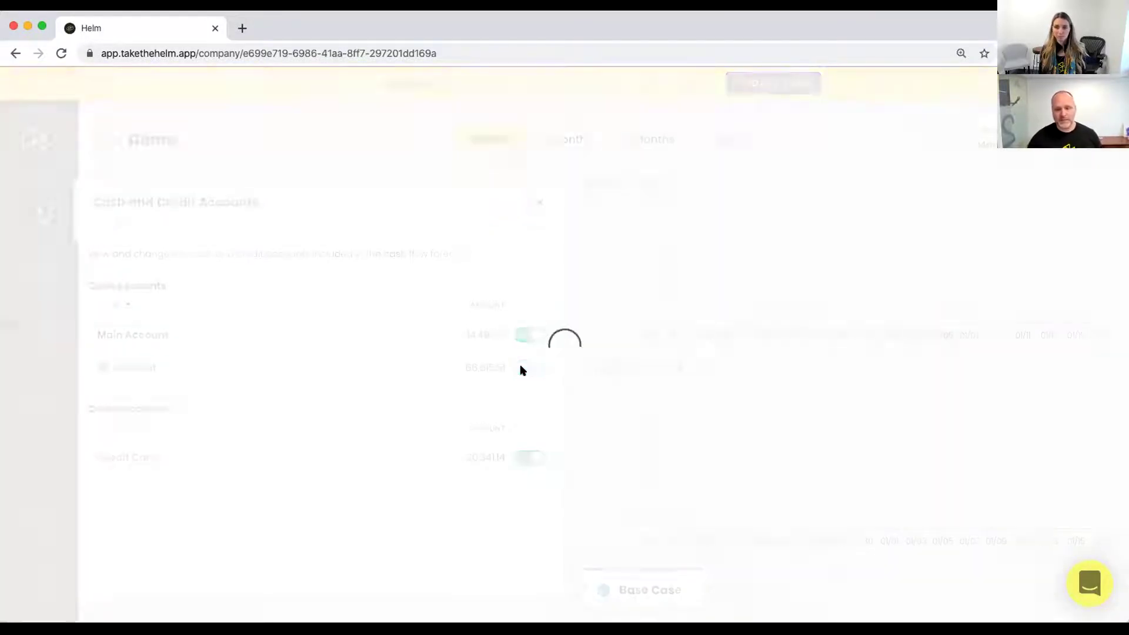
mouse_move(688, 237)
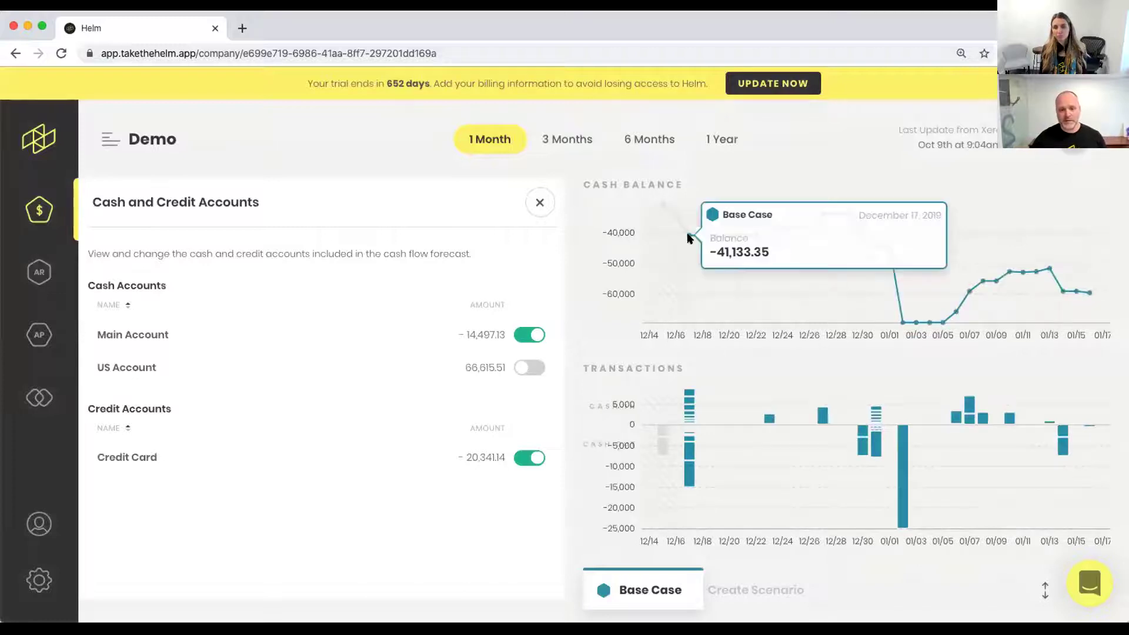
- Include the US Account in the cash flow forecast again and close the accounts list
left_click(529, 368)
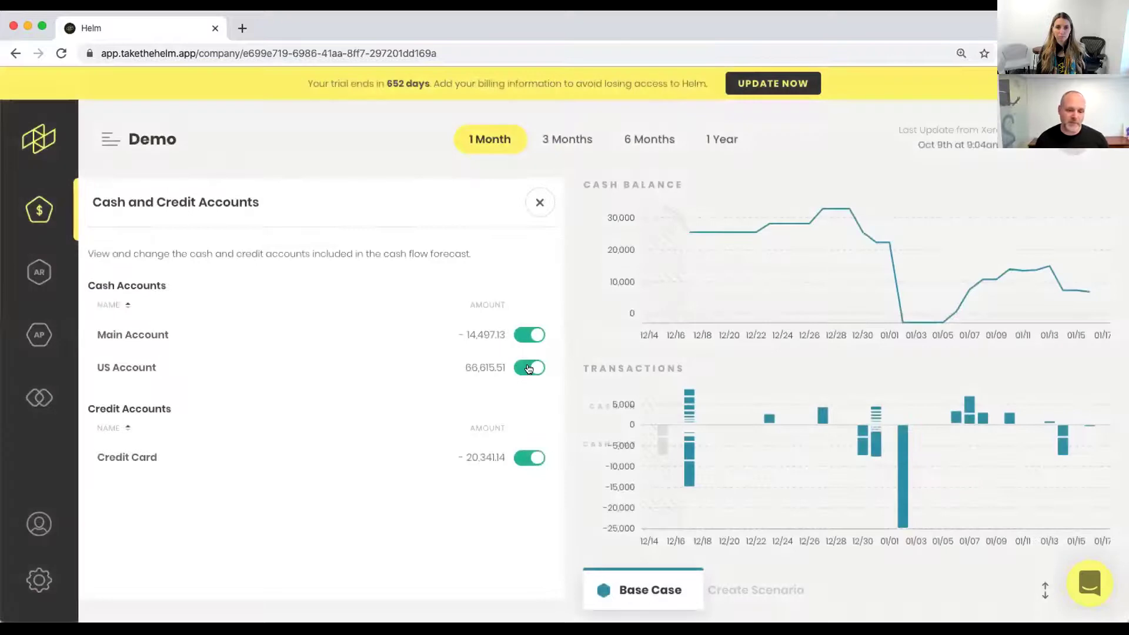
mouse_move(686, 233)
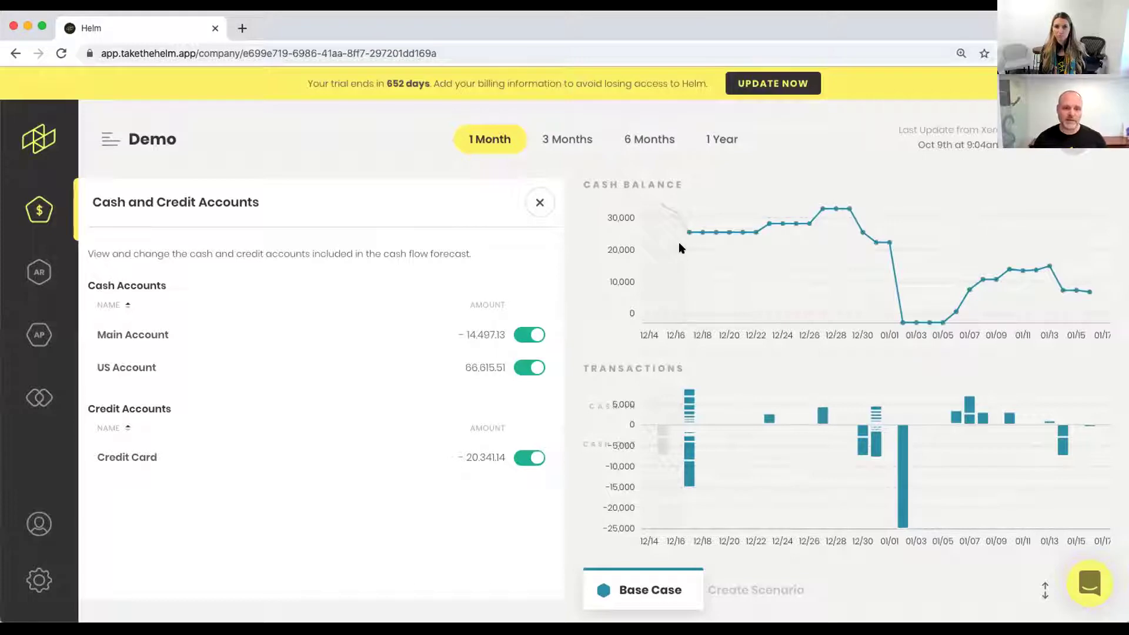
left_click(539, 203)
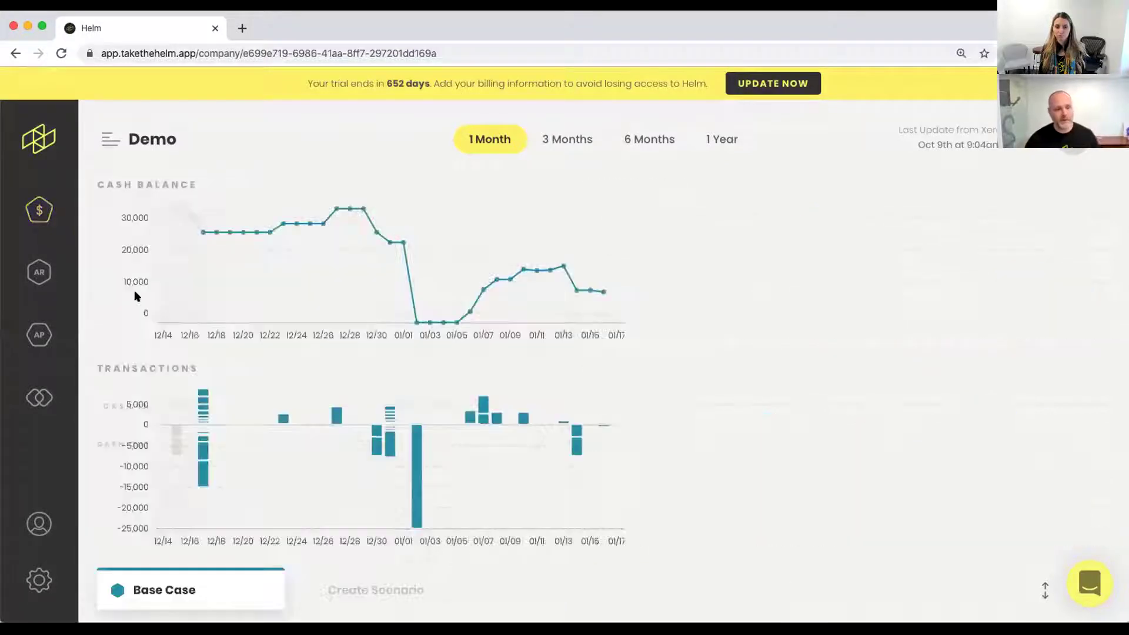
- In accounts receivable, set the ADR to 92 for both Burns Industries and its invoice INV-0105
left_click(35, 273)
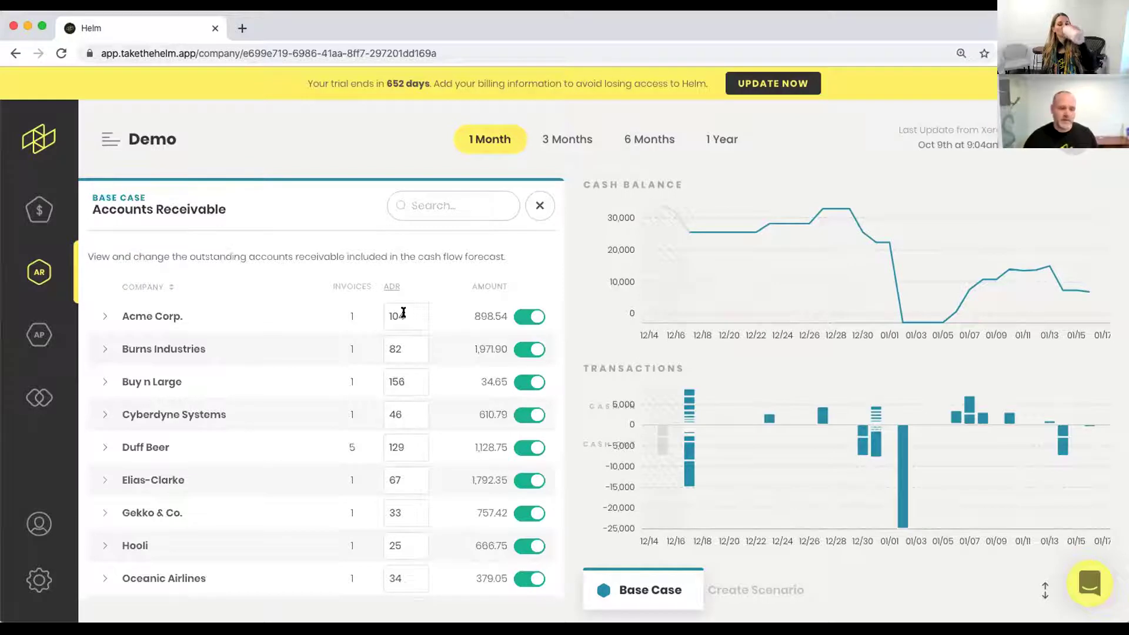
mouse_move(389, 288)
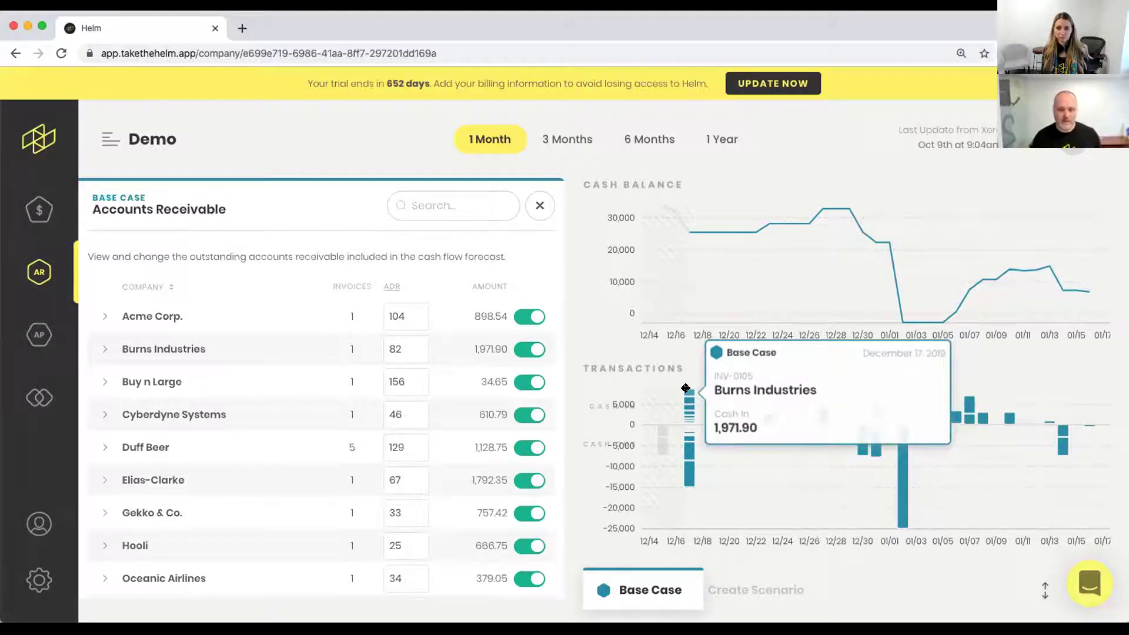
left_click(105, 349)
left_click_drag(402, 349, 339, 349)
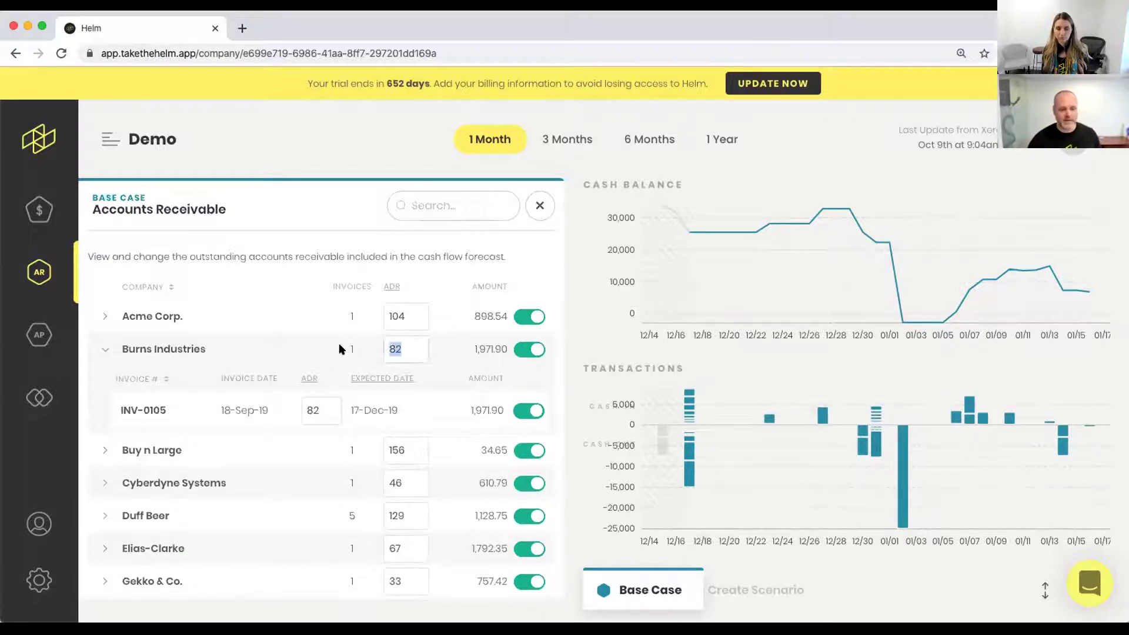
type("92")
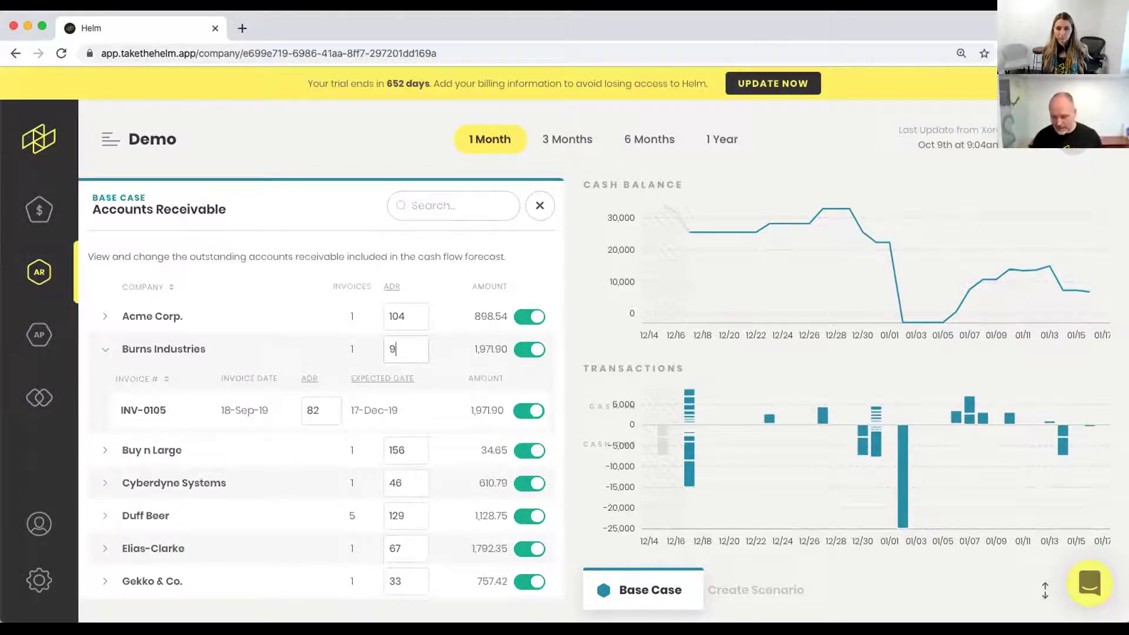
left_click(328, 409)
key("BackSpace")
key("BackSpace")
type("92")
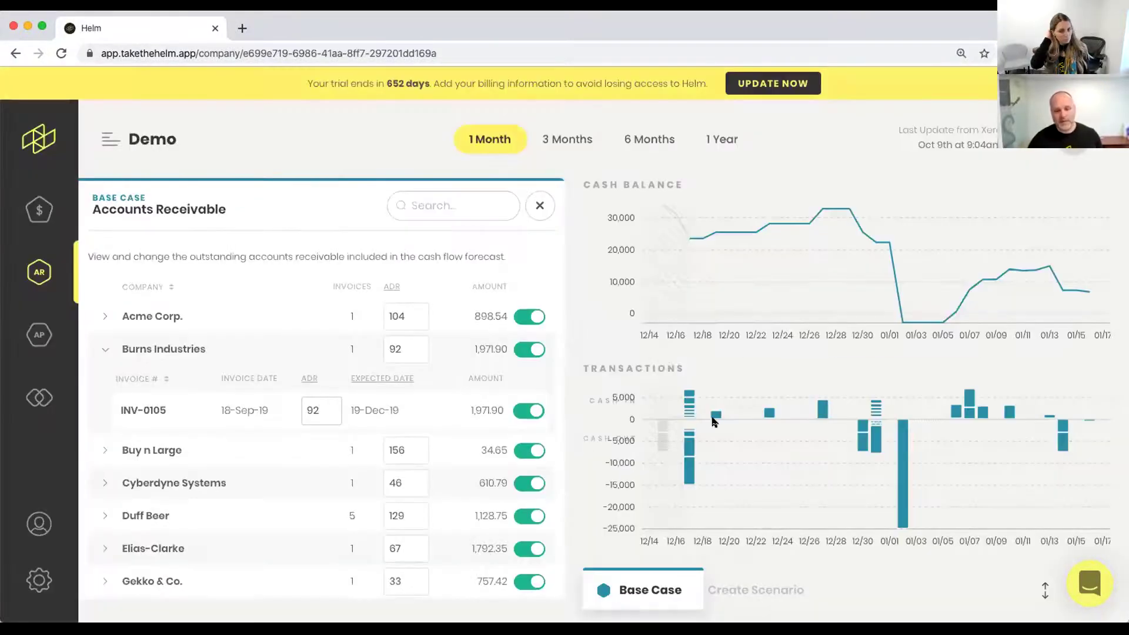
- Check the Burns Industries transaction, exclude the company from the forecast, and include it again
mouse_move(714, 411)
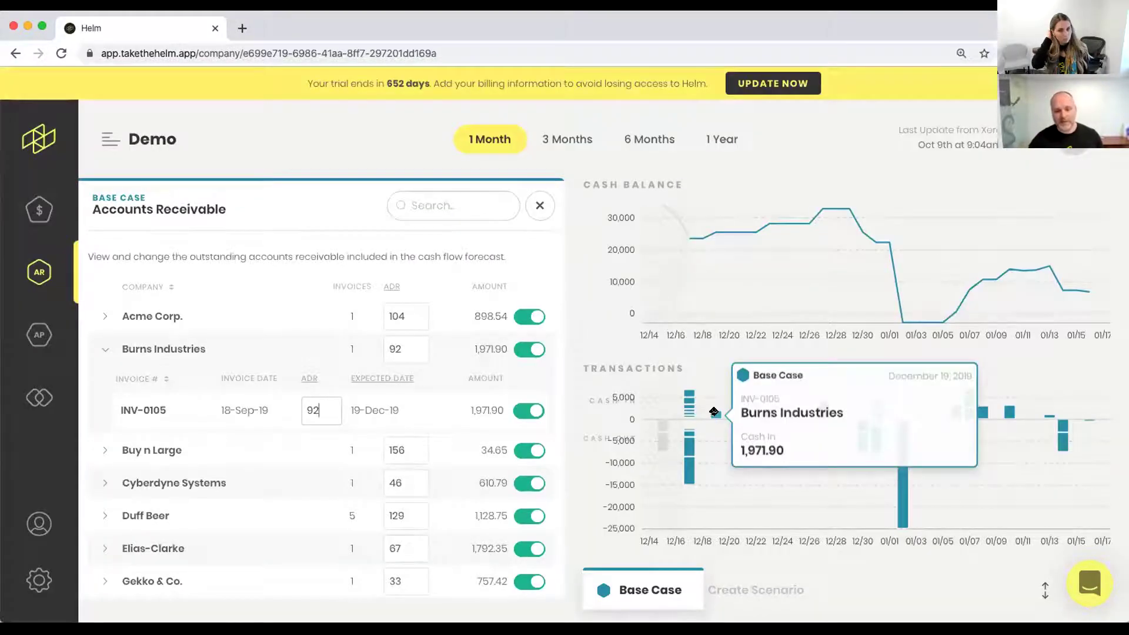
left_click(527, 349)
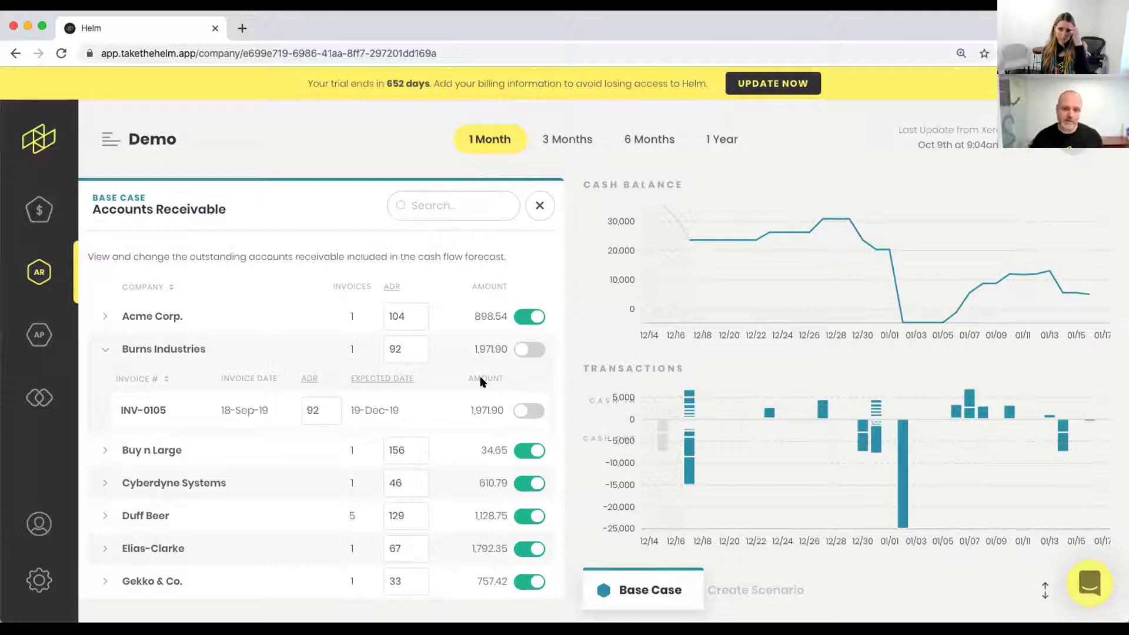
left_click(530, 340)
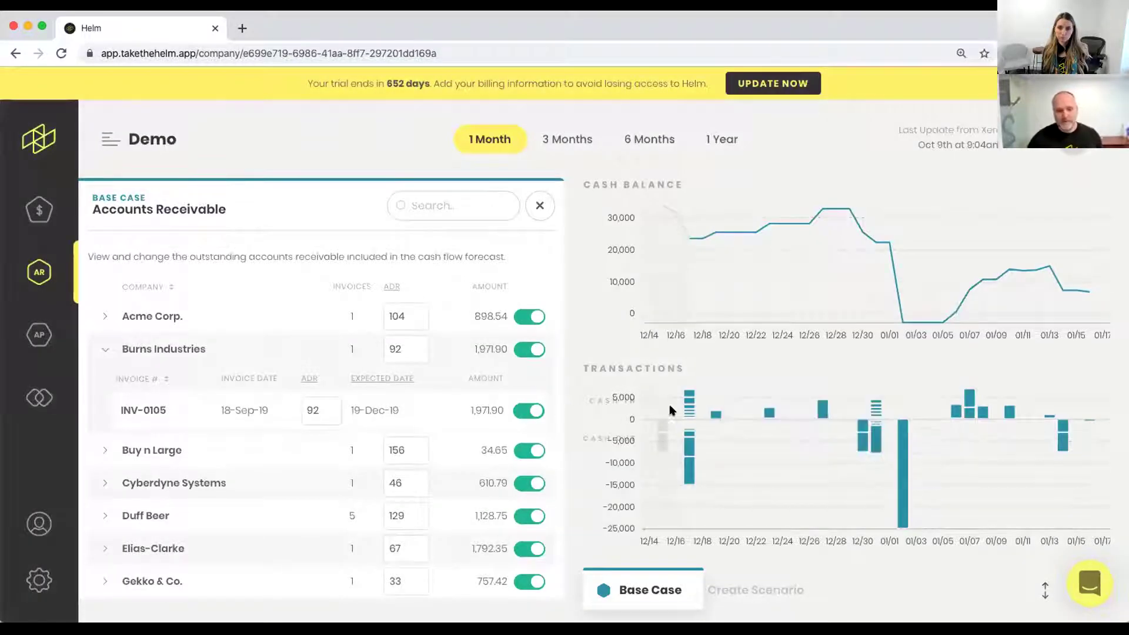
- Move the Burns Industries invoice on the Transactions chart to 21 December and collapse the company's invoice details
left_click_drag(713, 410, 738, 412)
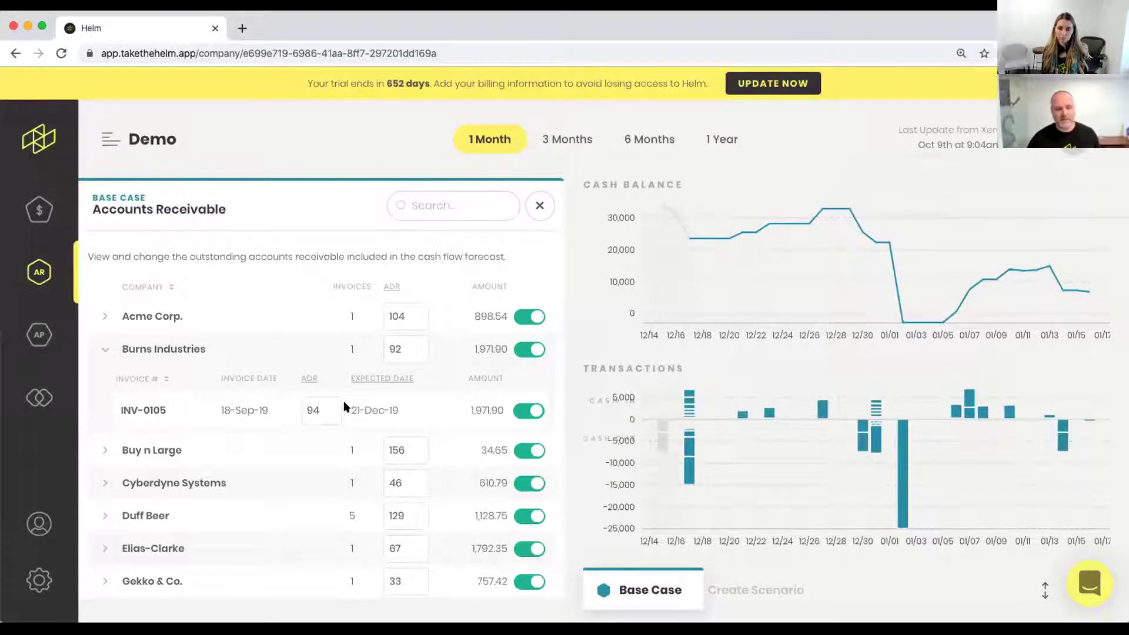
left_click(103, 351)
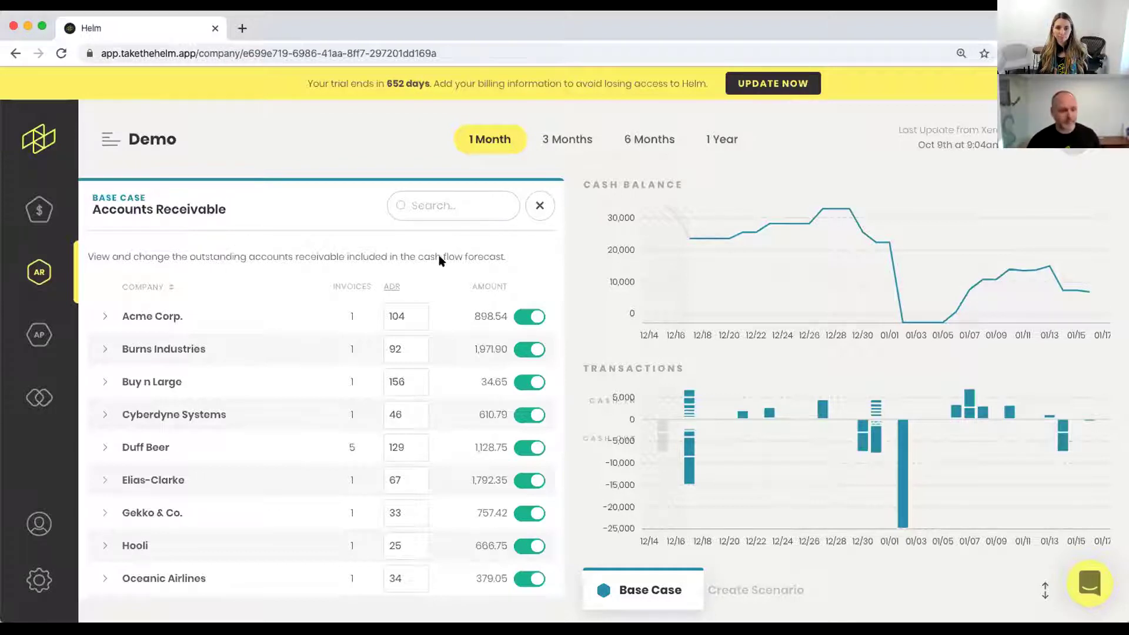
- Search accounts receivable for "new", inspect The New York Inquirer's invoice details, and clear the search
left_click(435, 204)
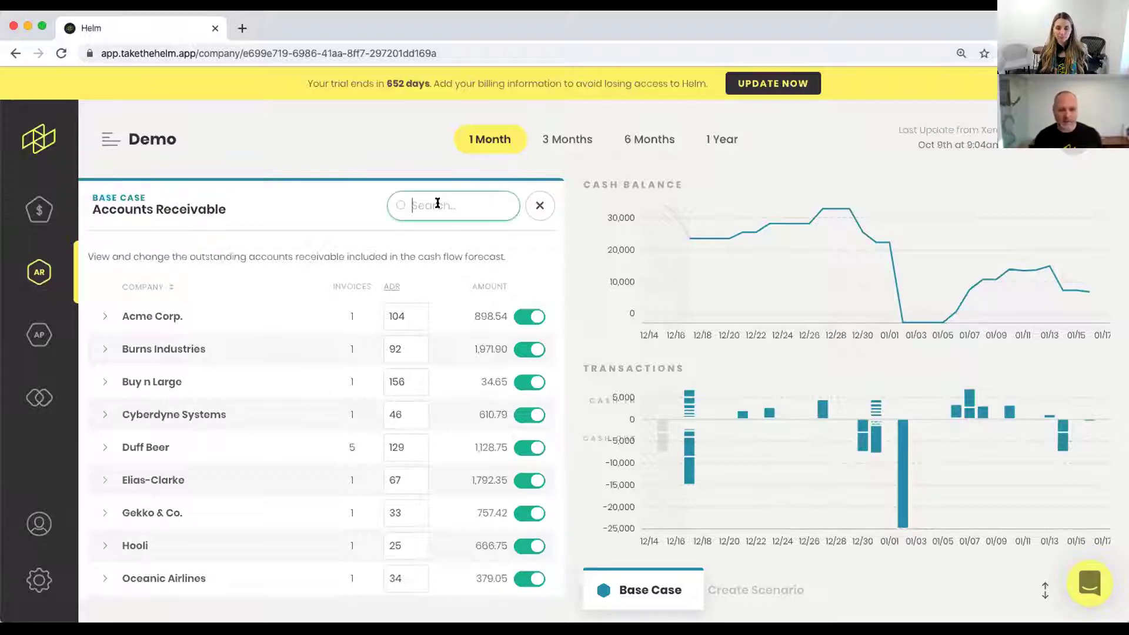
type("new")
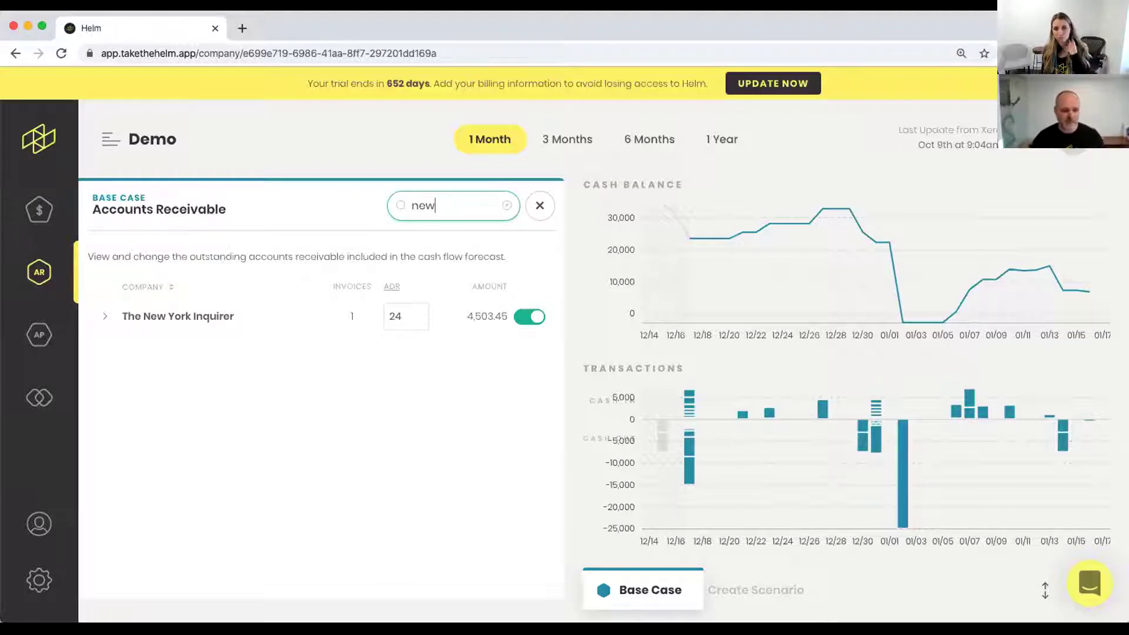
left_click(103, 314)
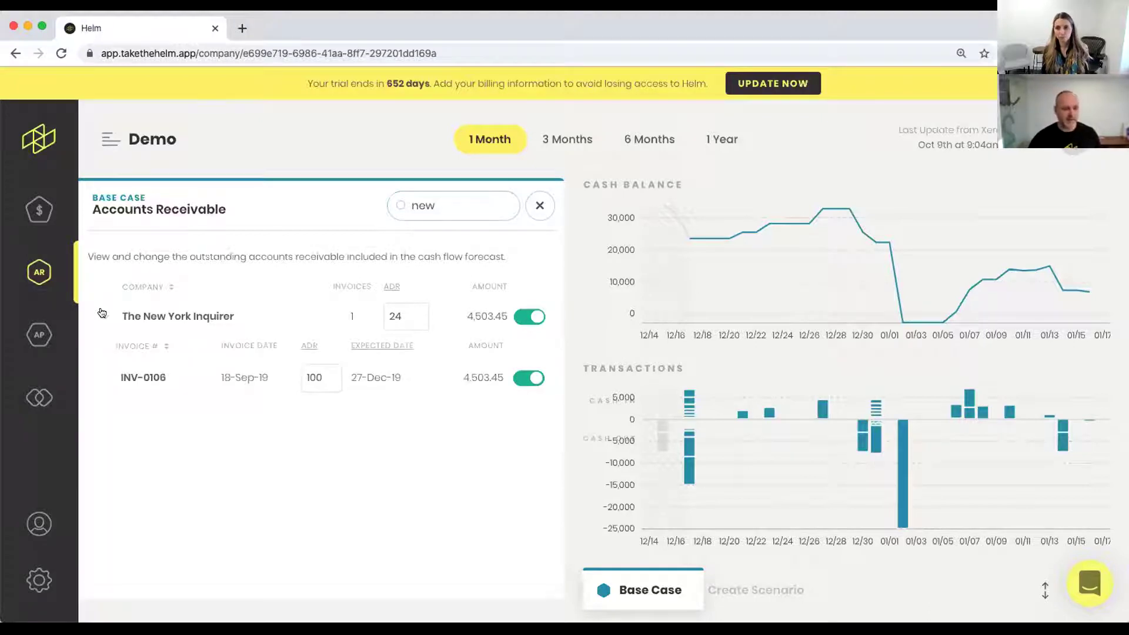
left_click(497, 206)
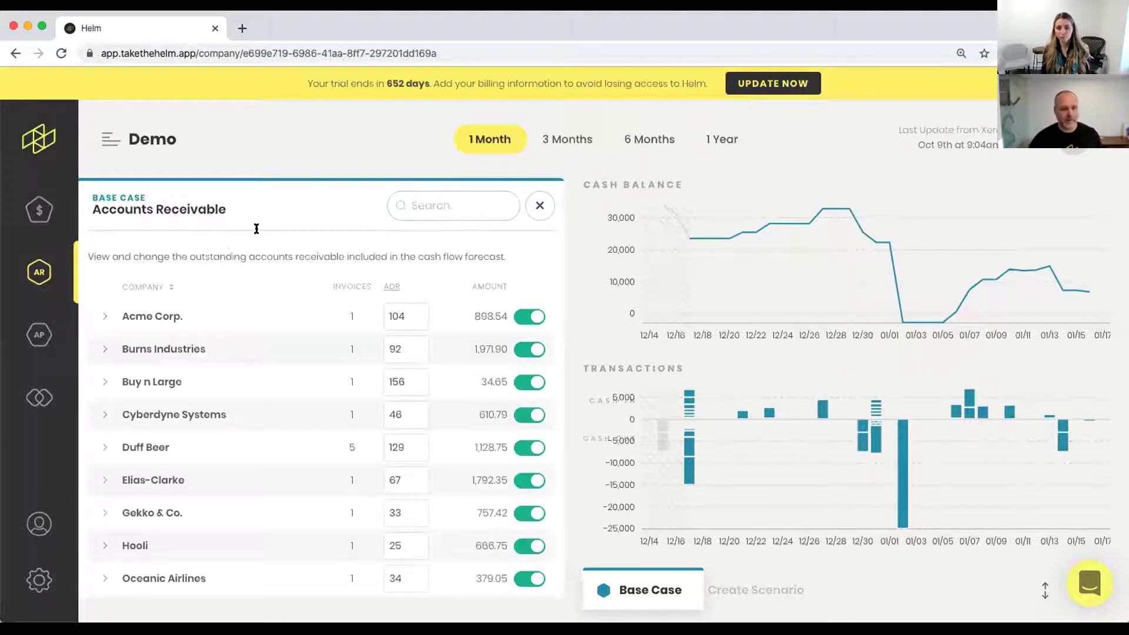
- Review the outstanding accounts payable and close the list
left_click(43, 334)
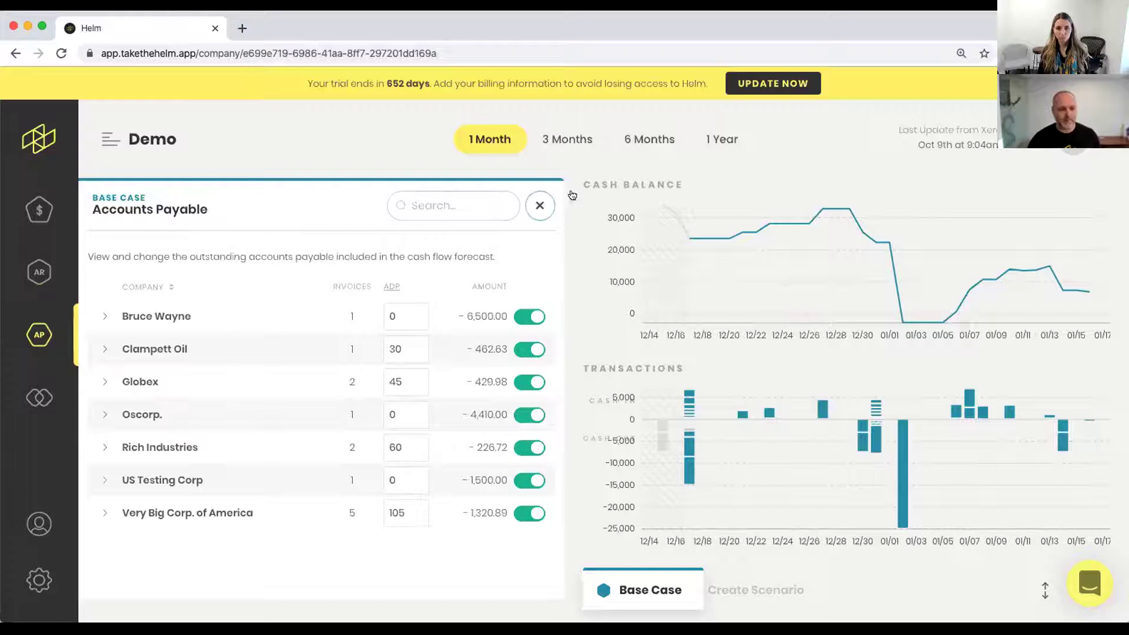
left_click(538, 206)
- In the forecasting rules, set the Advertising & Promotion Account Estimate amount to -5000.00, save it, and check the resulting transaction
left_click(39, 397)
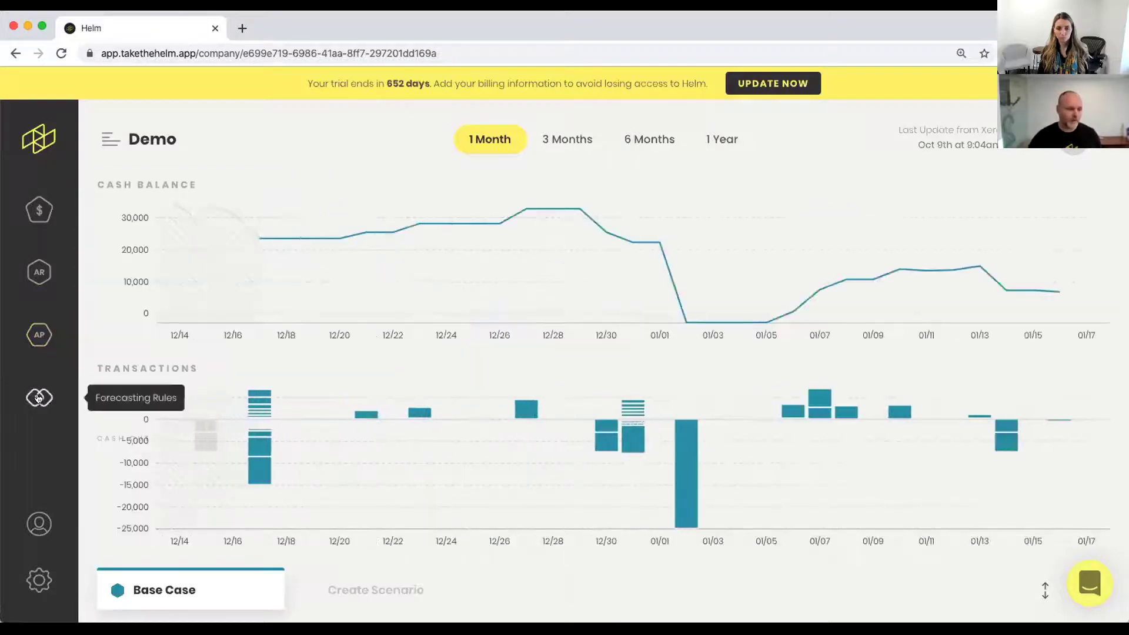
scroll(288, 312, "up", 3)
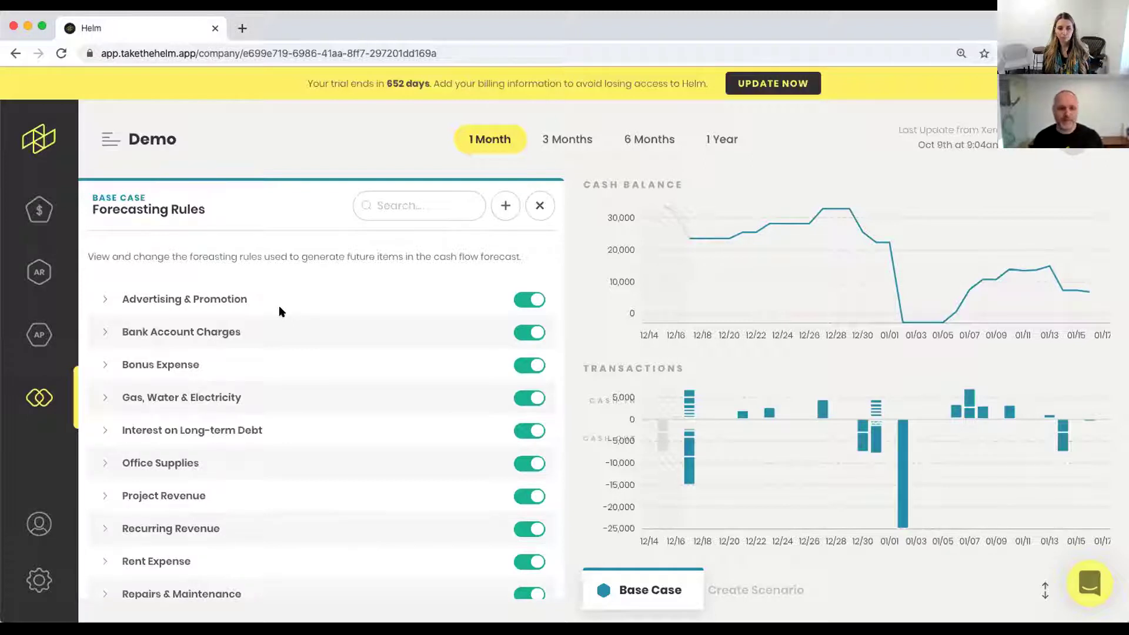
left_click(107, 301)
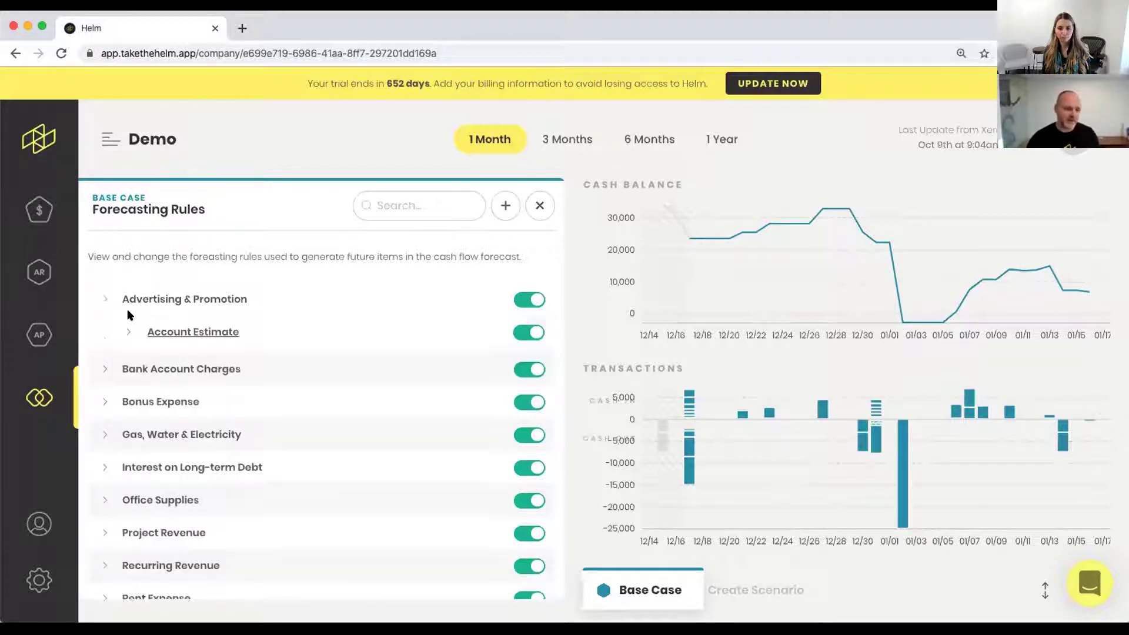
left_click(150, 332)
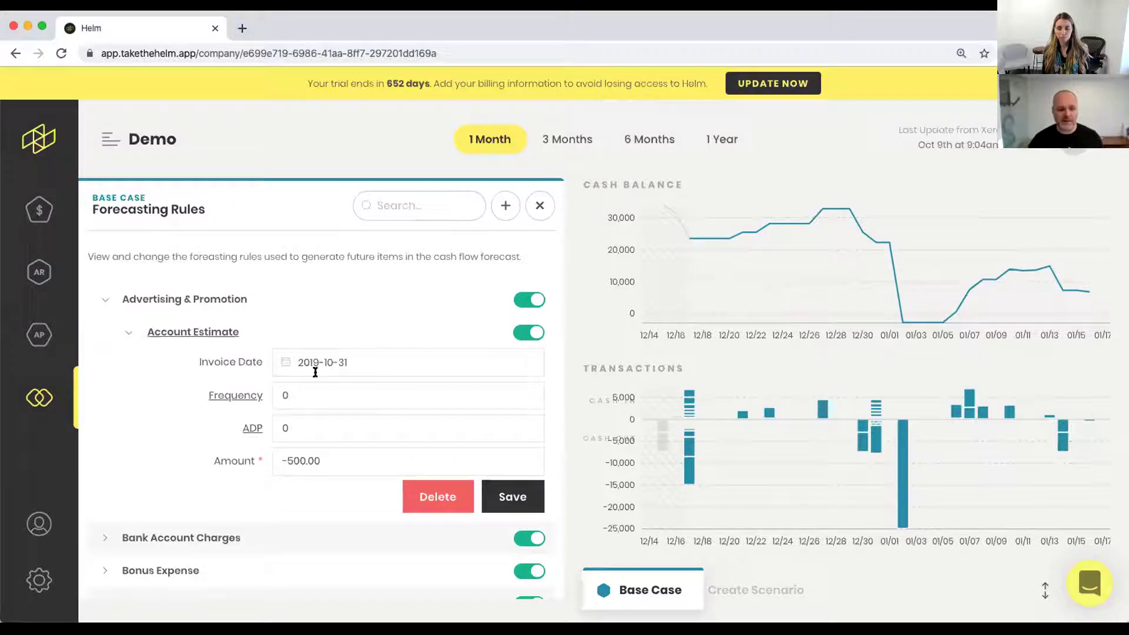
left_click(303, 460)
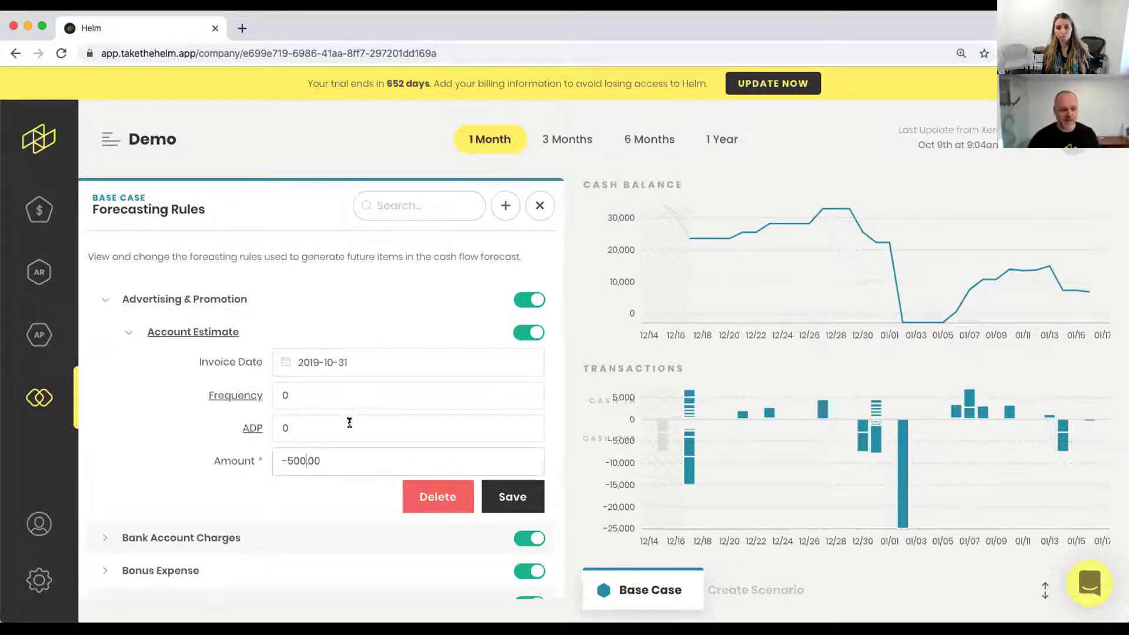
type("0")
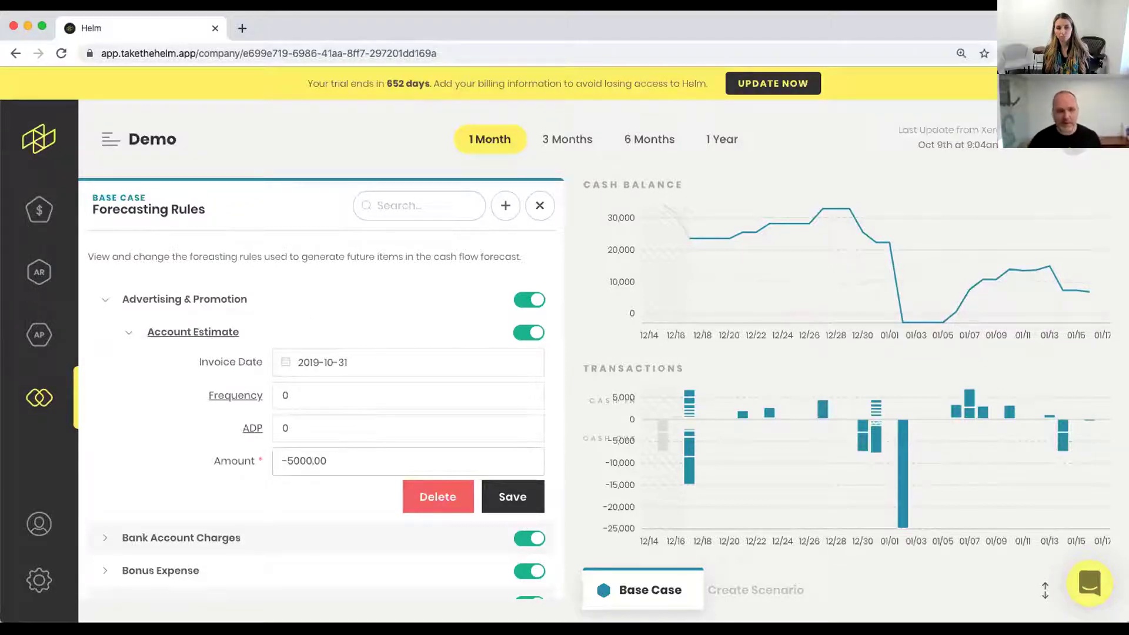
left_click(522, 496)
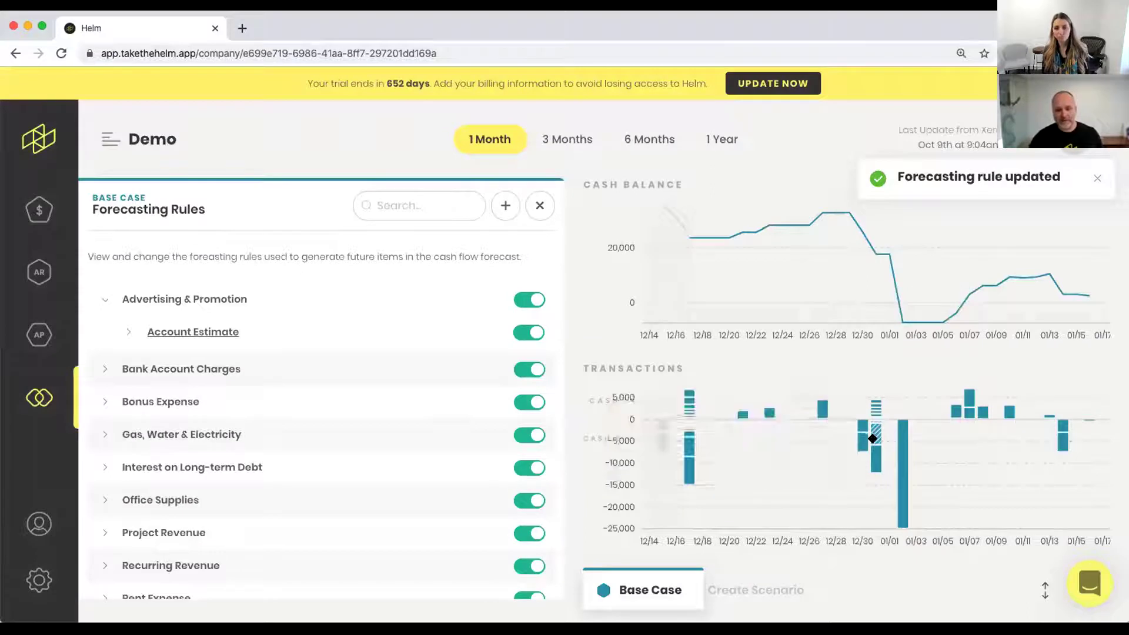
mouse_move(872, 437)
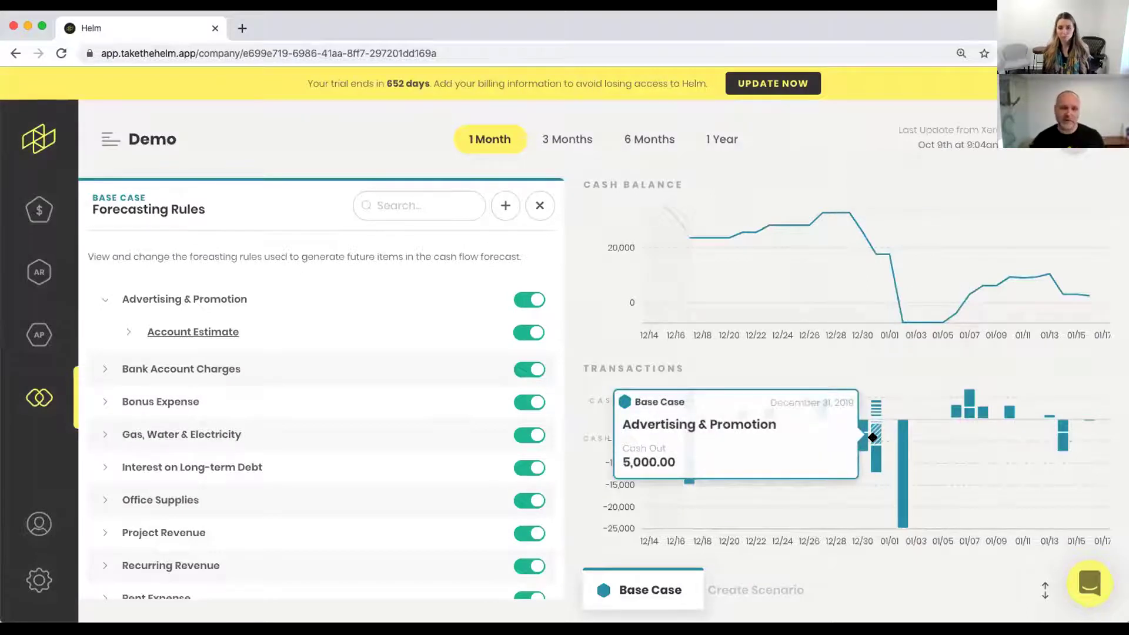
- Set the Advertising & Promotion Account Estimate amount to -500.00 and save the rule
left_click(122, 333)
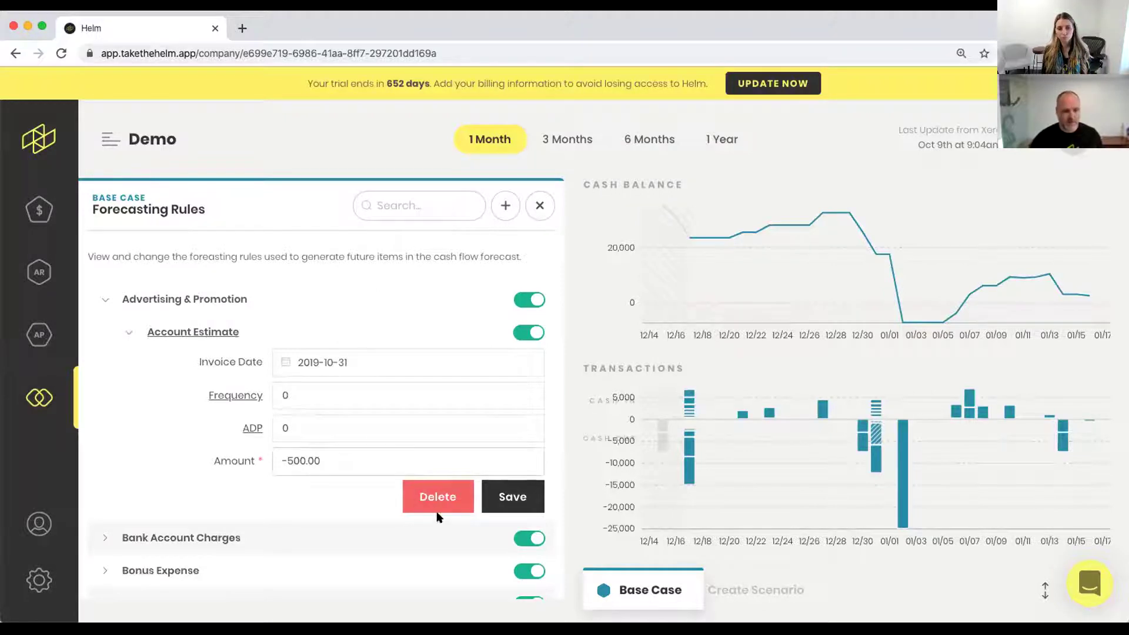
left_click(497, 495)
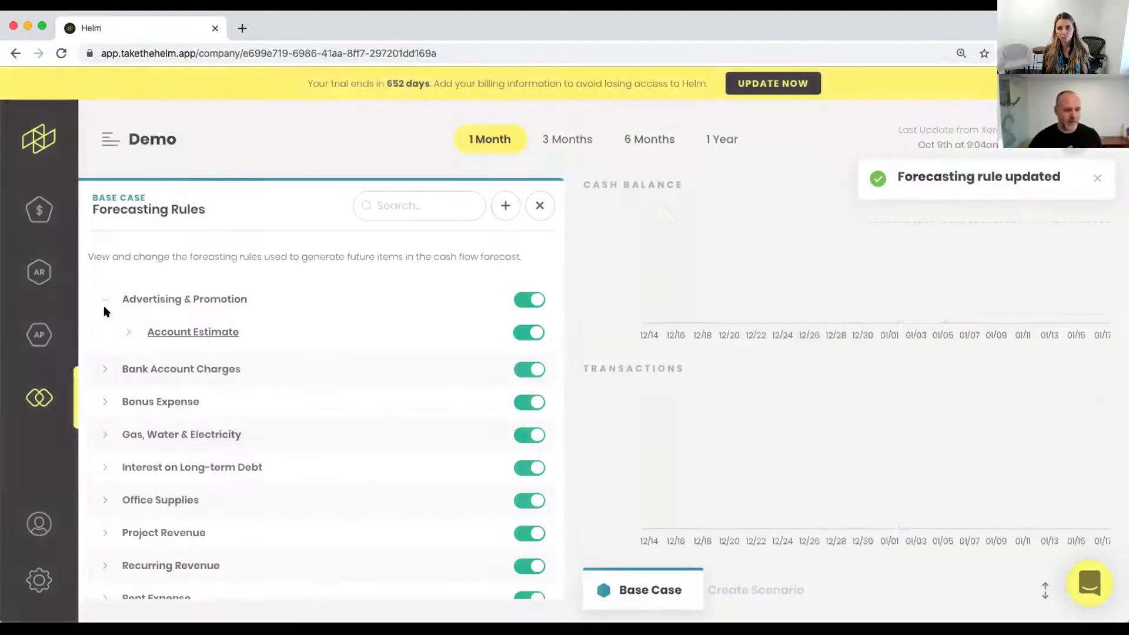
- Expand the Salary Expense forecasting rules to examine the individual entries and the account estimate
scroll(200, 462, "down", 3)
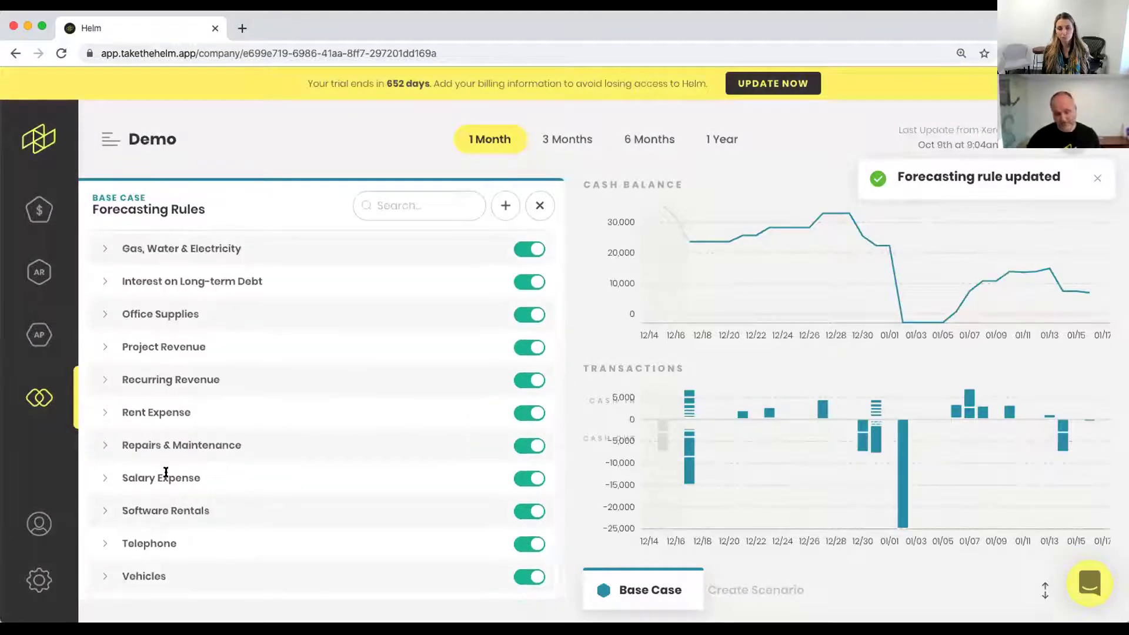
left_click(111, 479)
scroll(257, 462, "down", 2)
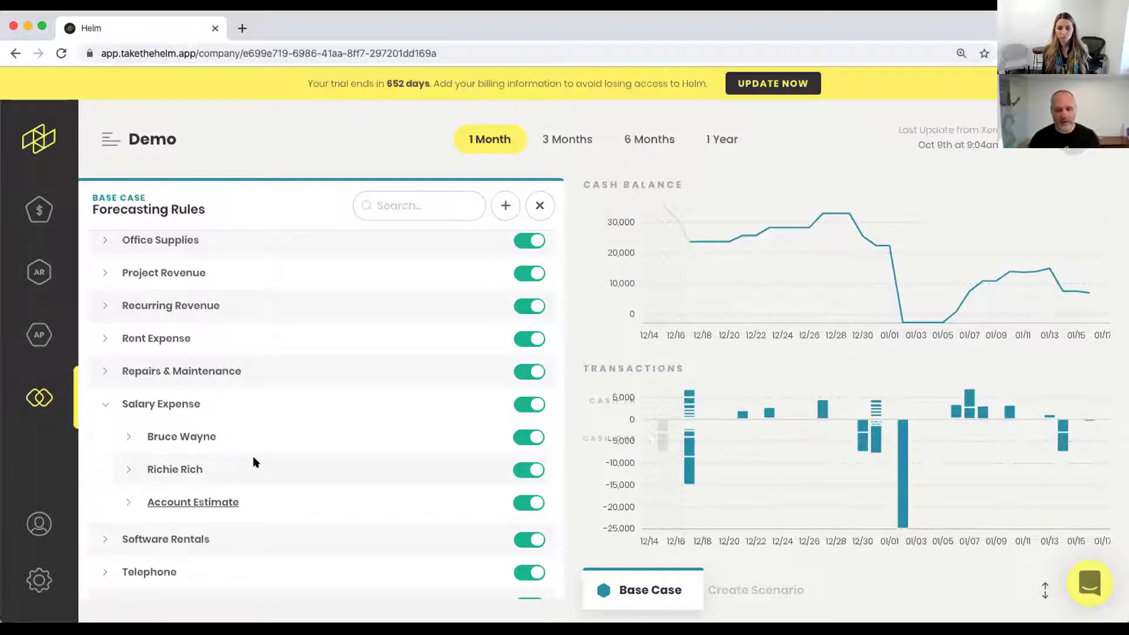
- Set the first individual Salary Expense rule's amount to -45000.00, save it, and check its transaction on December 30
left_click(126, 436)
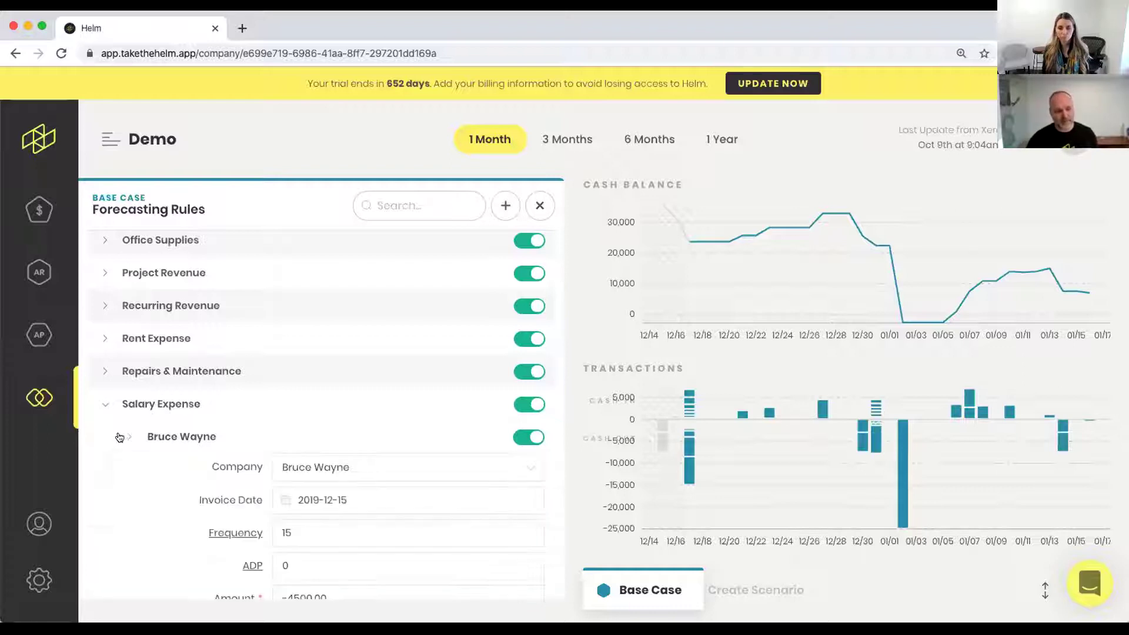
scroll(288, 433, "down", 1)
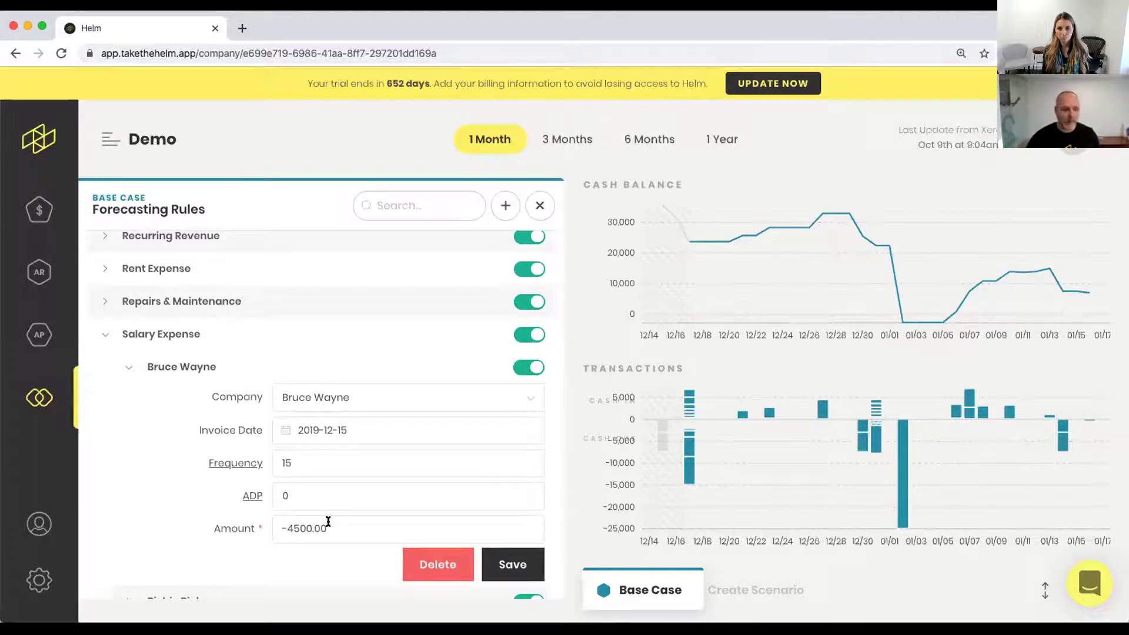
left_click(304, 523)
type("0")
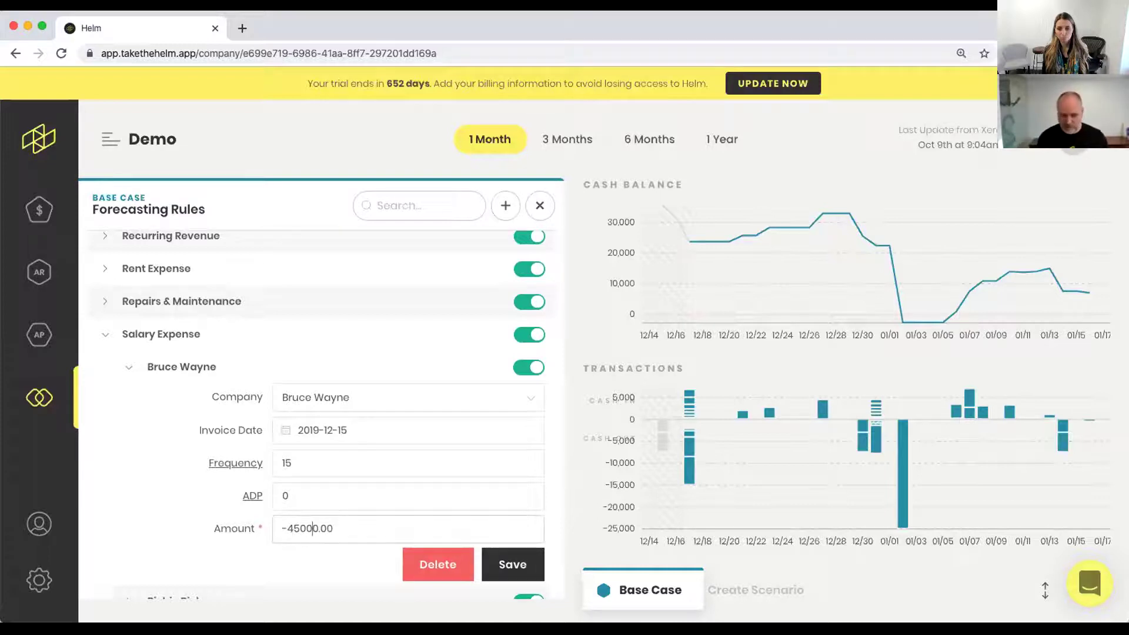
left_click(494, 563)
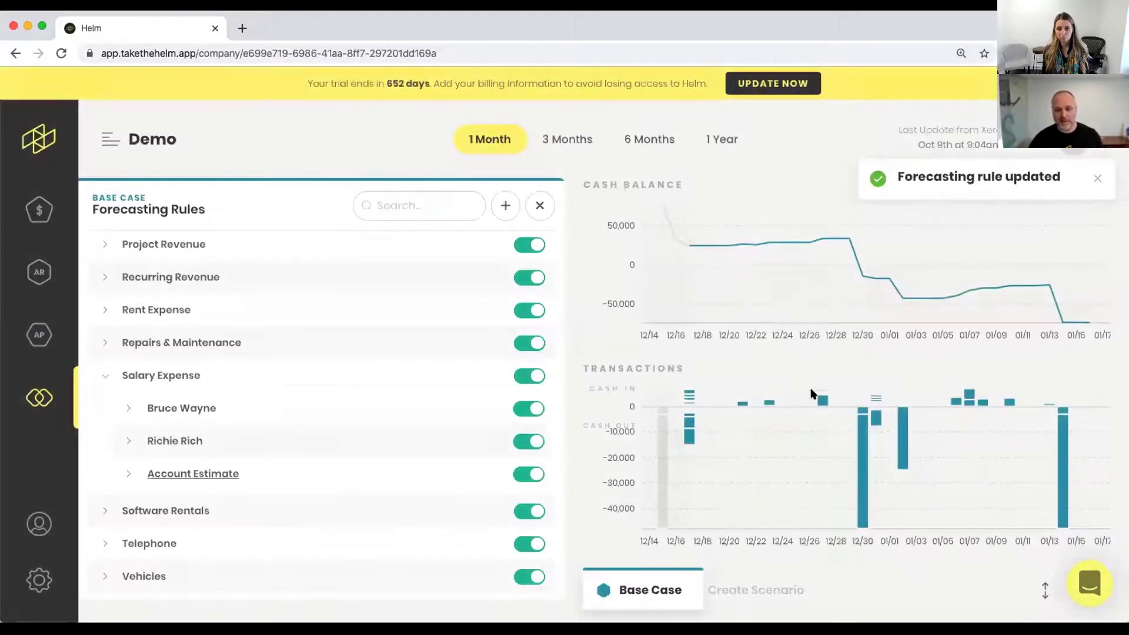
mouse_move(863, 479)
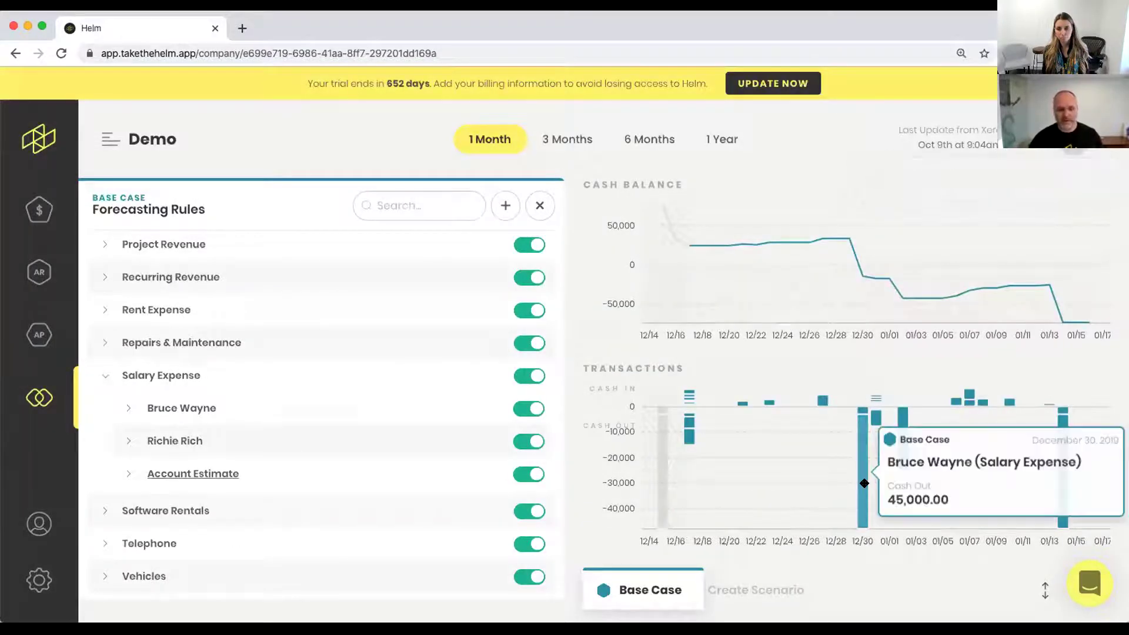
- Set the same individual Salary Expense rule's amount to -4500.00, save it, and collapse the Salary Expense group
left_click(129, 409)
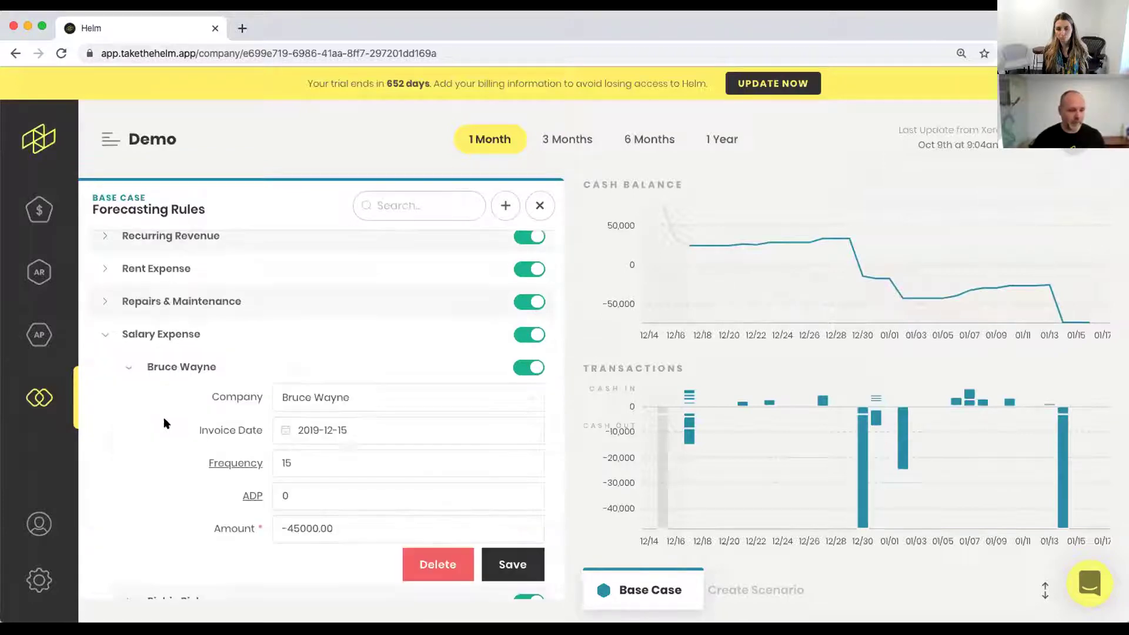
left_click(305, 528)
key("BackSpace")
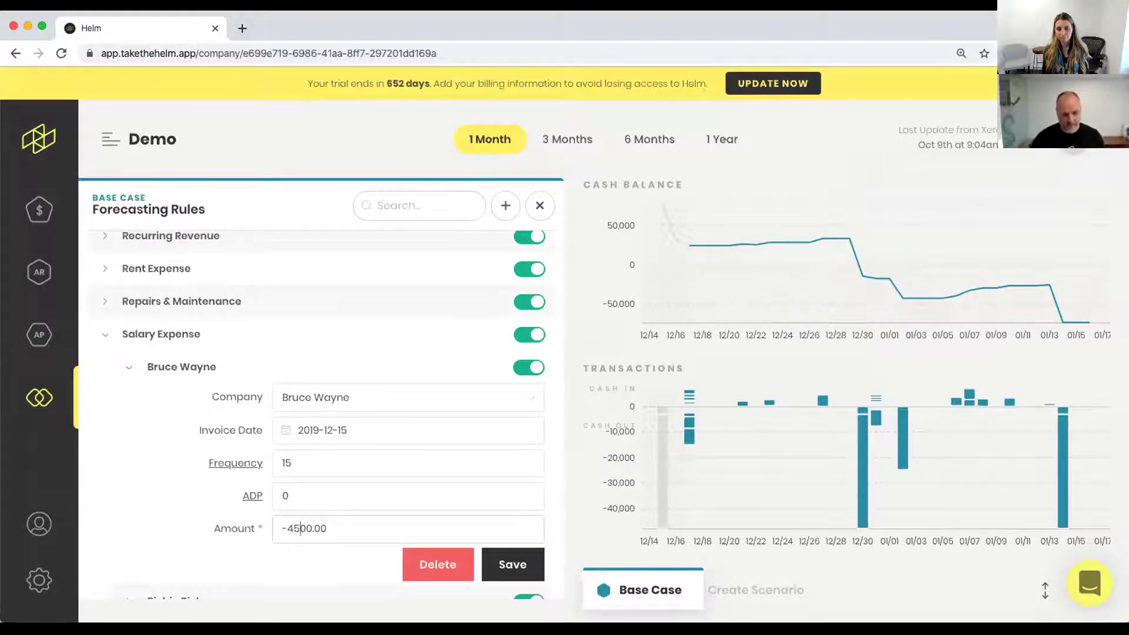
left_click(510, 563)
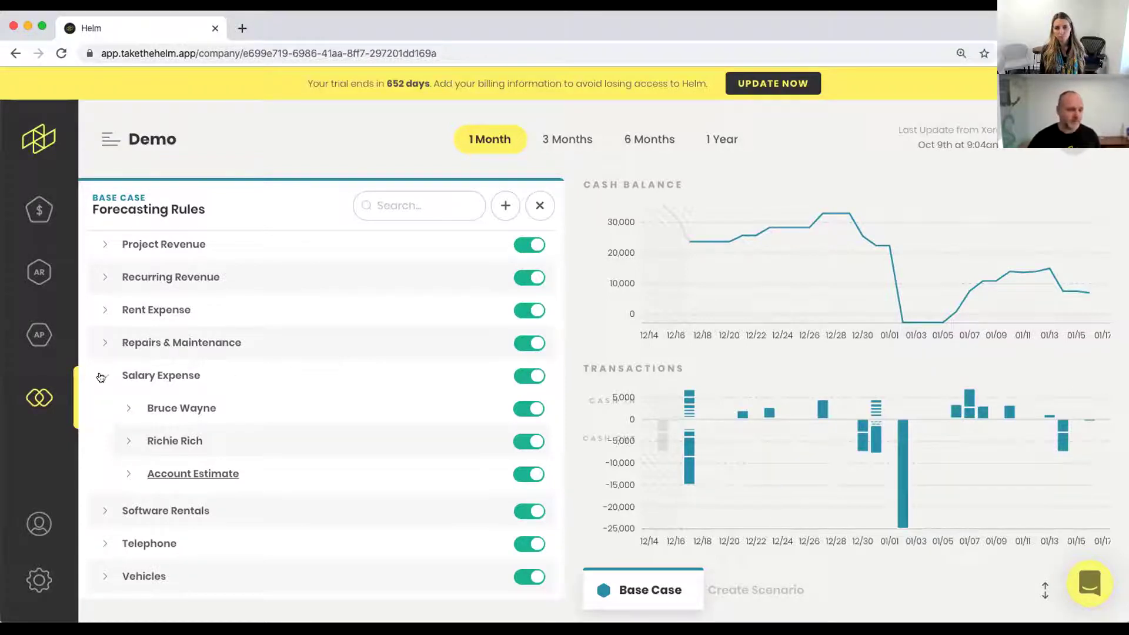
left_click(105, 375)
scroll(503, 227, "up", 3)
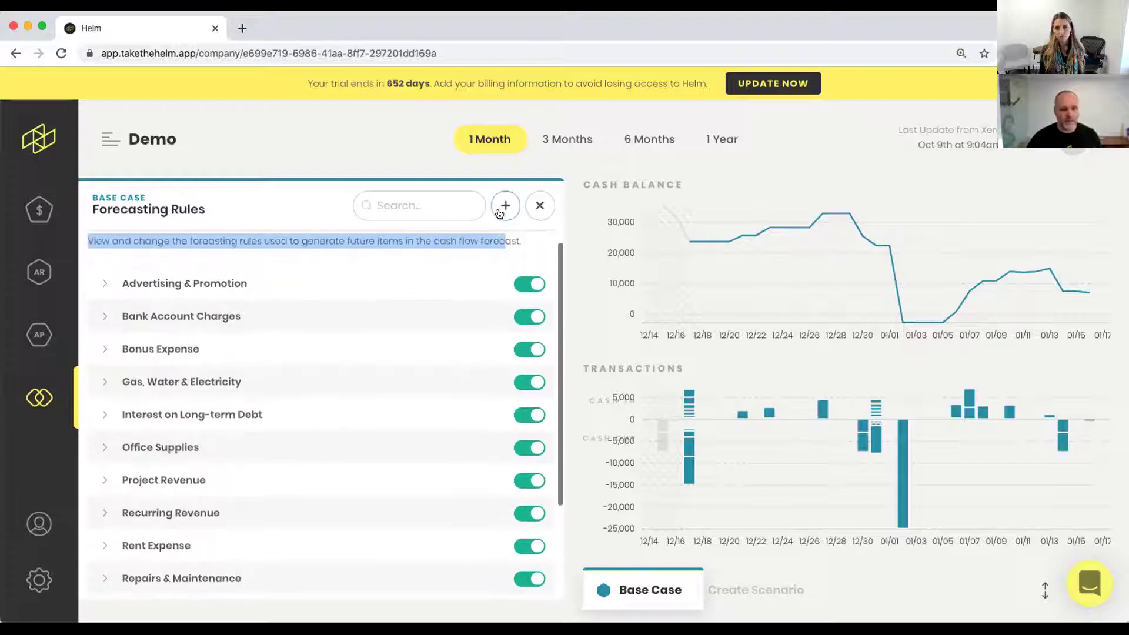
- Start a new forecasting rule with account Accounting Fees, company Acme Corp. and invoice date 2019-12-25
left_click(500, 207)
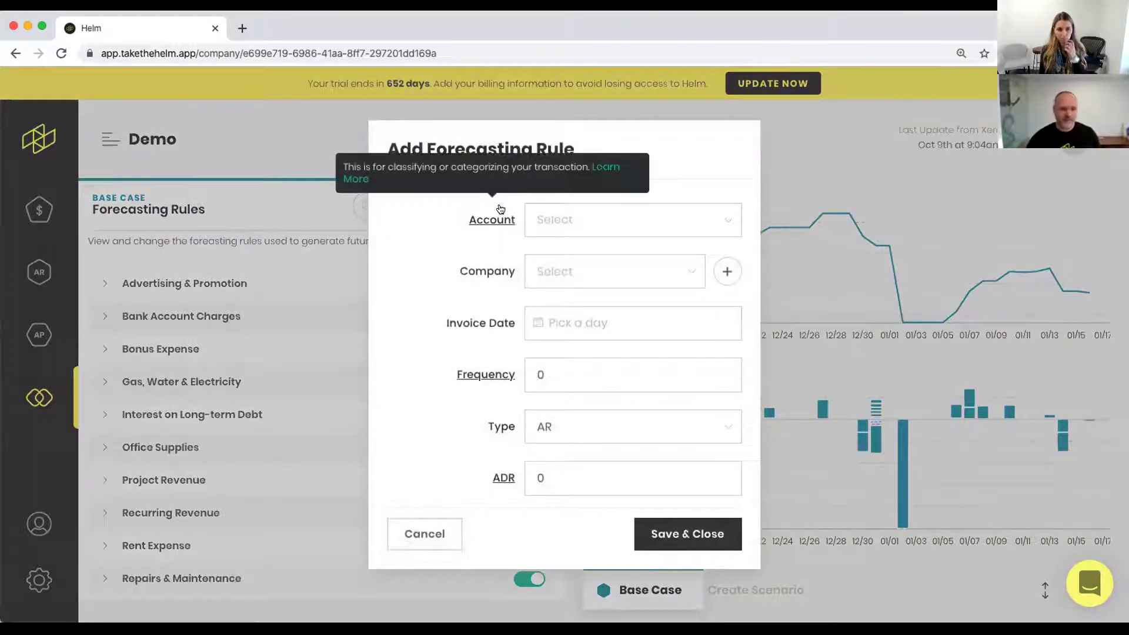
left_click(585, 233)
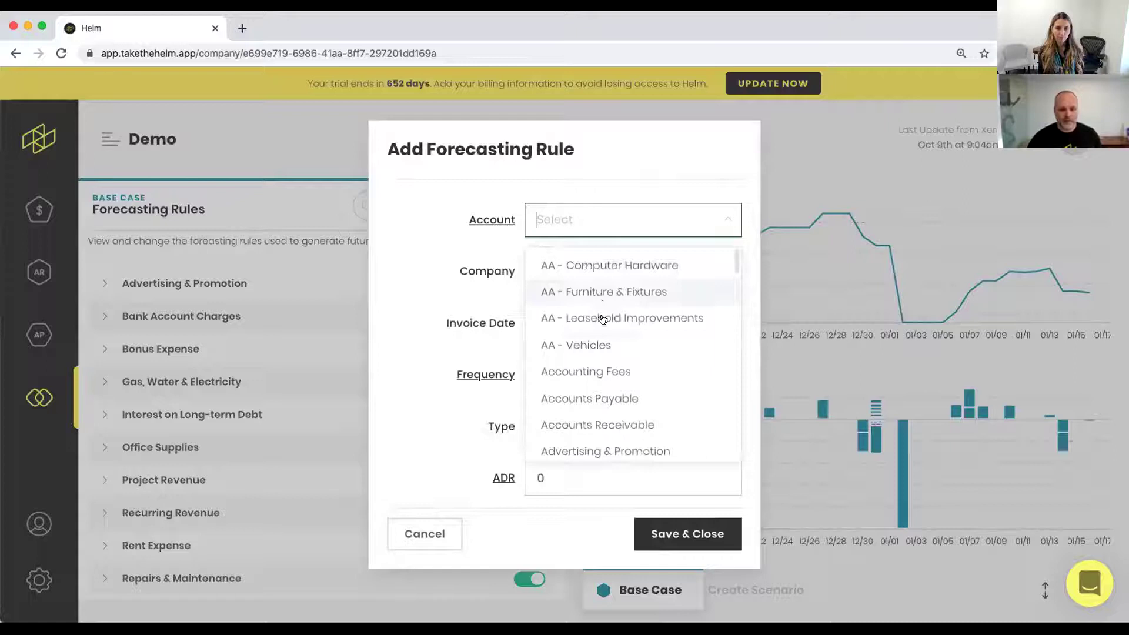
left_click(600, 370)
left_click(582, 280)
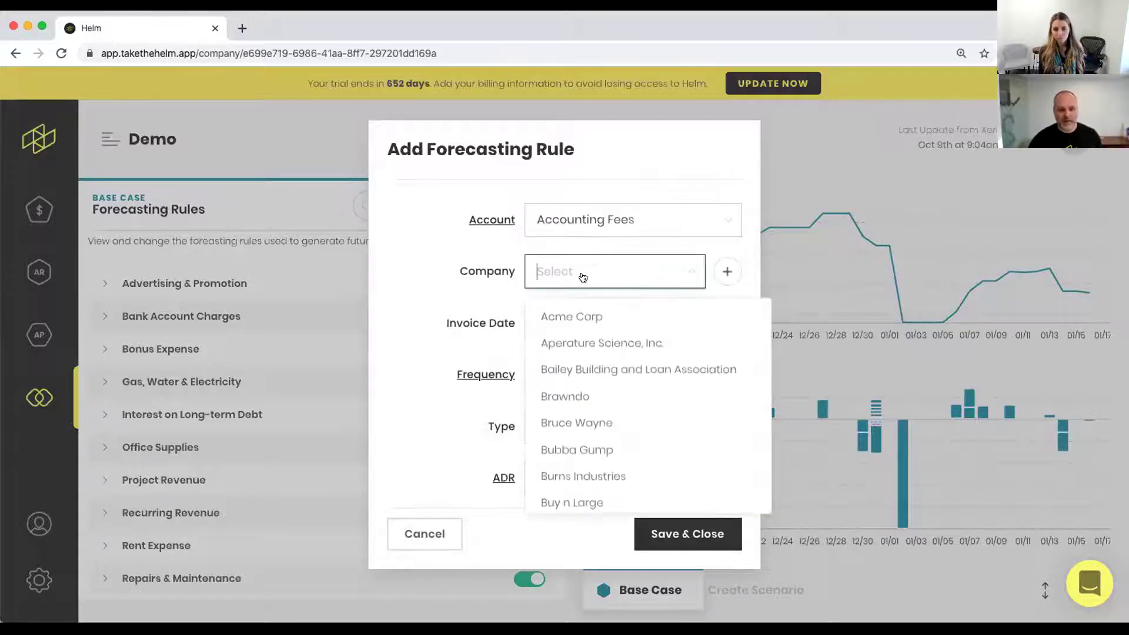
left_click(591, 314)
left_click(587, 323)
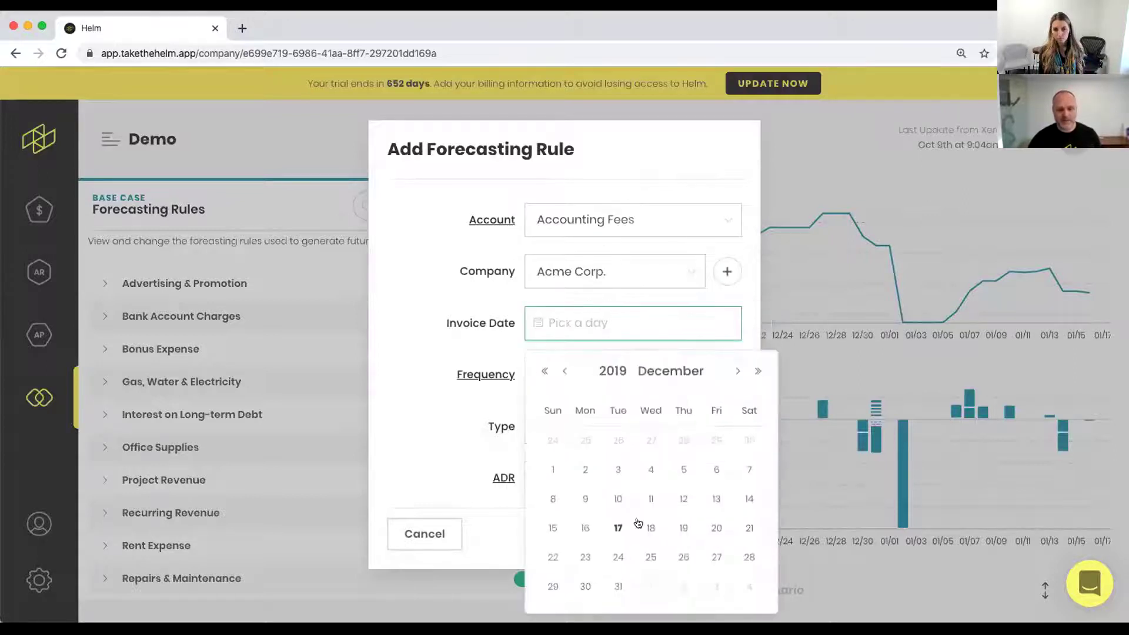
left_click(650, 556)
- Try frequencies of 7 and 15 for the new rule, and set its frequency to 0
left_click(576, 368)
scroll(576, 368, "down", 1)
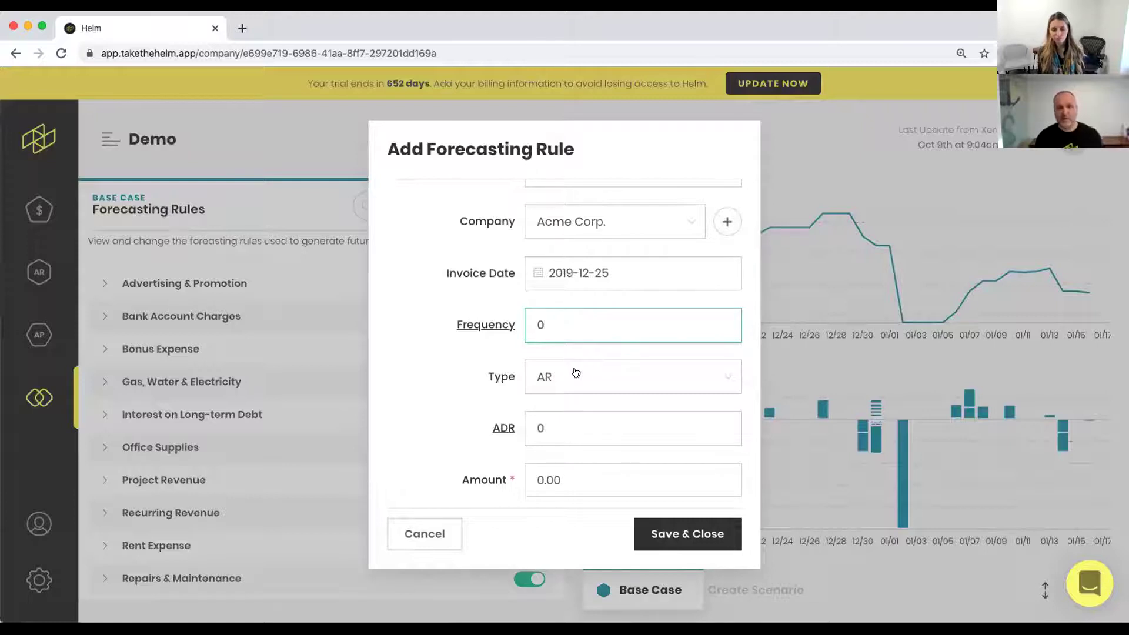
key("BackSpace")
type("7")
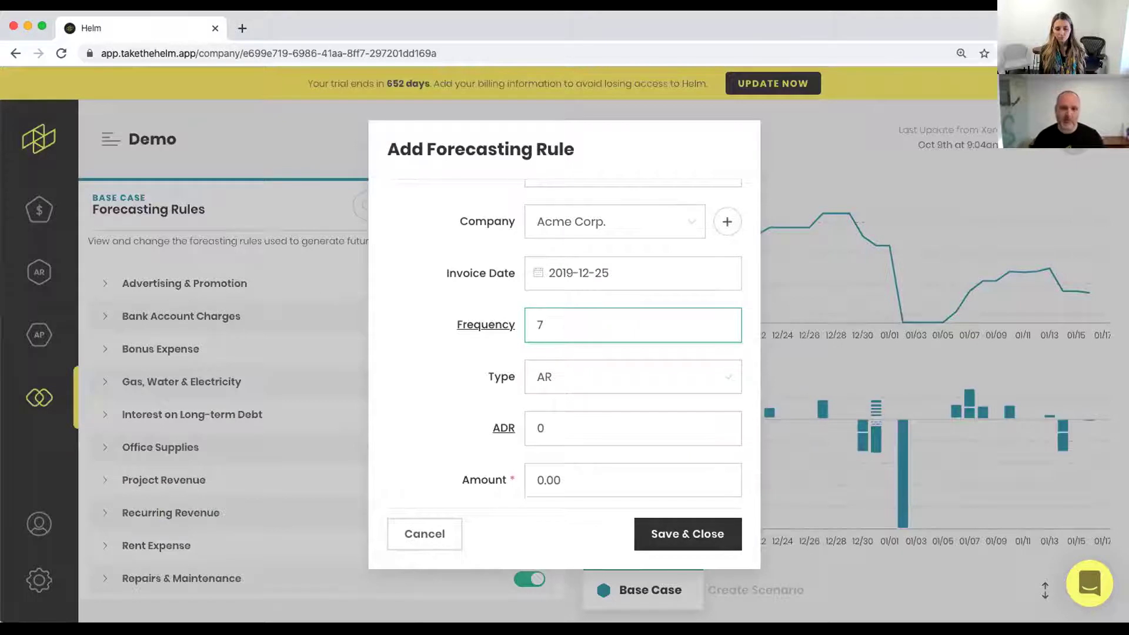
key("BackSpace")
type("15")
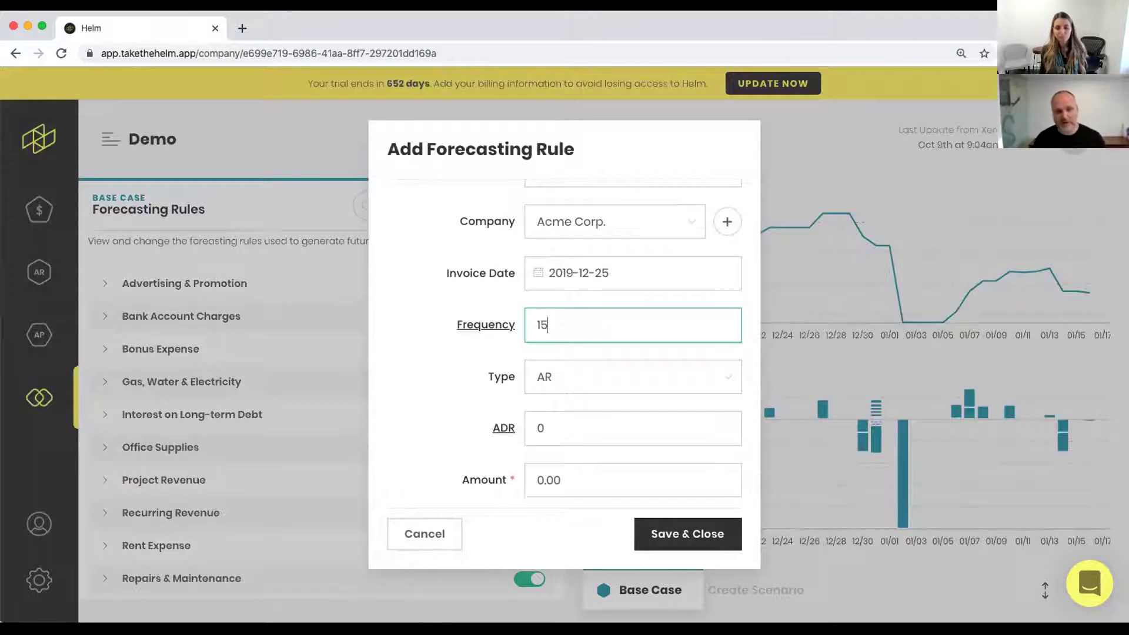
key("BackSpace")
key("BackSpace")
type("0")
- Set the new rule's type to AP and amount to -50000, save it, and check its December 25 transaction
left_click(601, 371)
left_click(590, 444)
left_click(595, 428)
scroll(579, 456, "down", 1)
left_click(546, 466)
type("-")
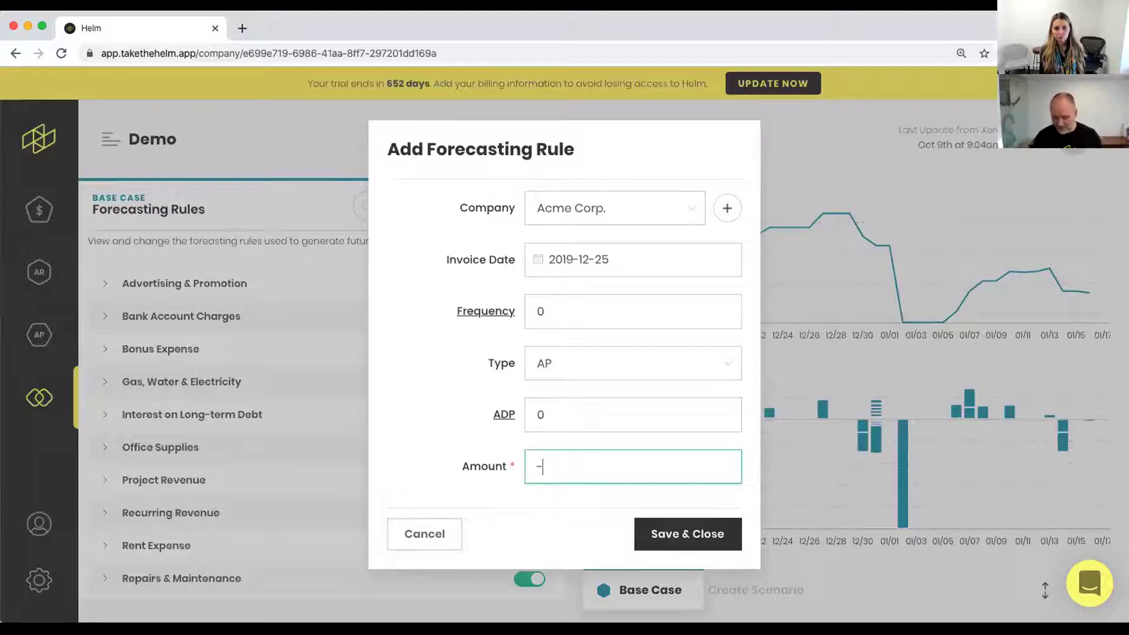
type("50000")
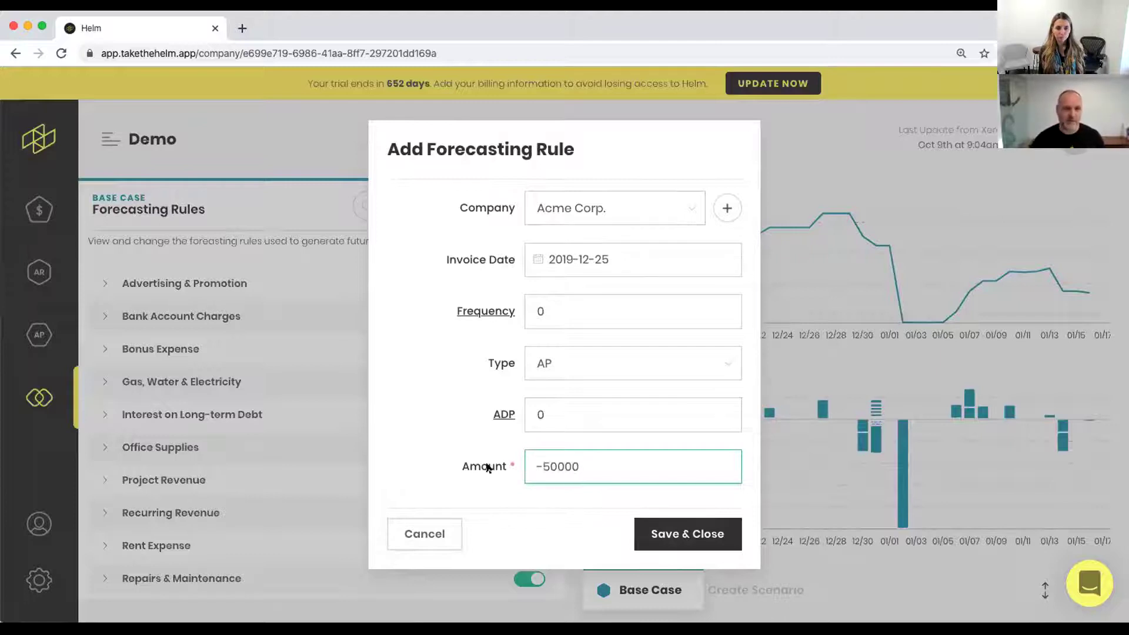
left_click(686, 534)
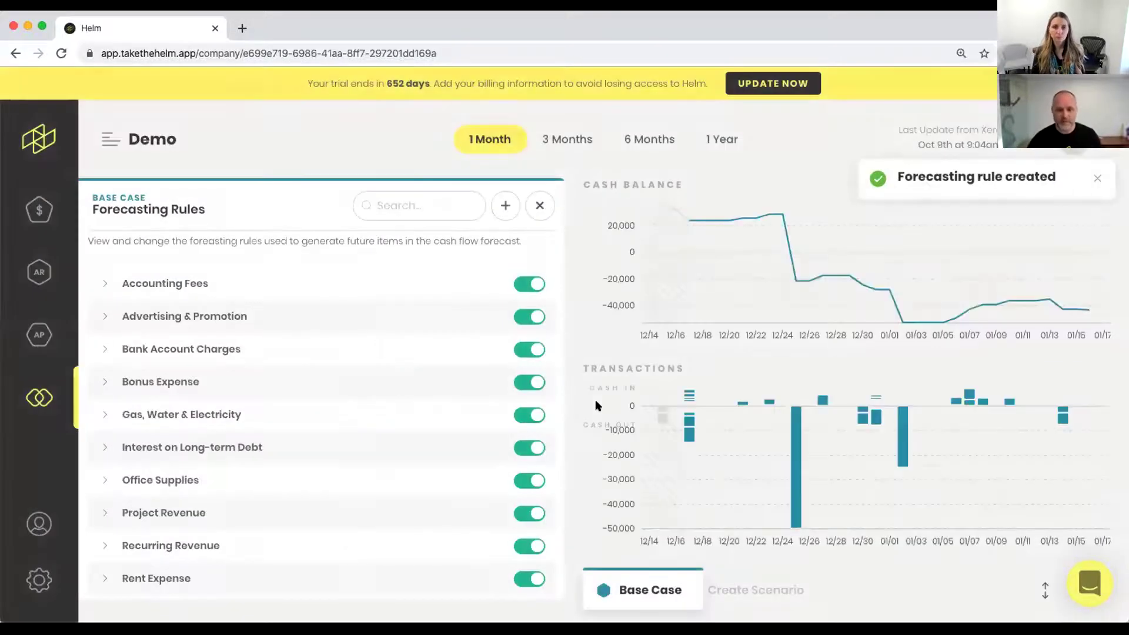
mouse_move(796, 477)
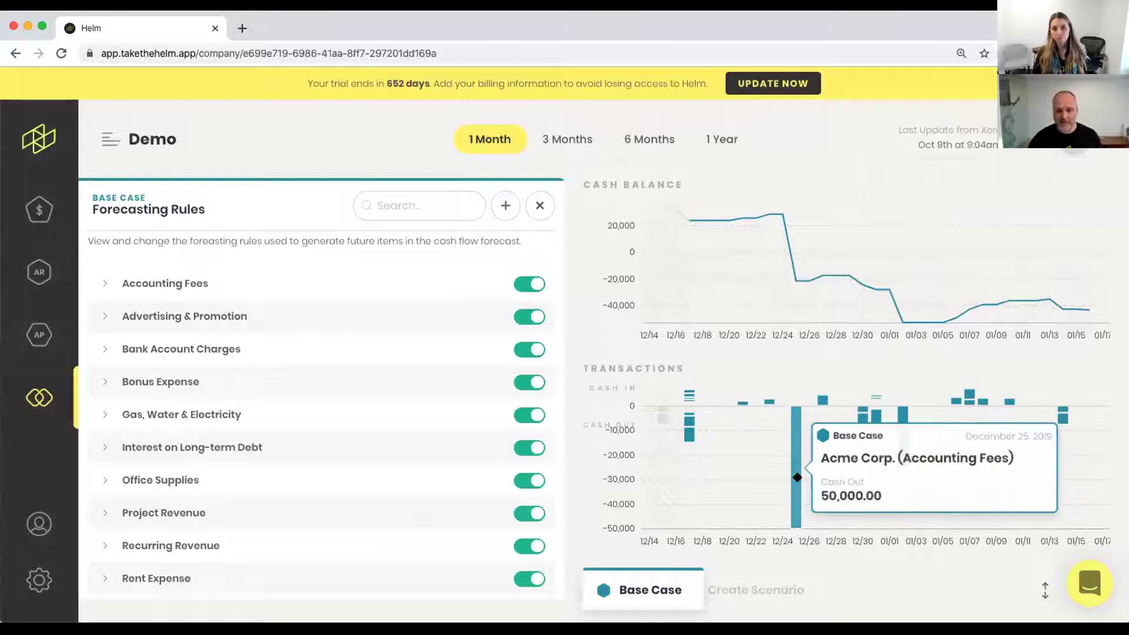
- Close the forecasting rules and move the Acme Corp. (Accounting Fees) transaction to December 29, 2019 in the transactions chart
left_click(540, 205)
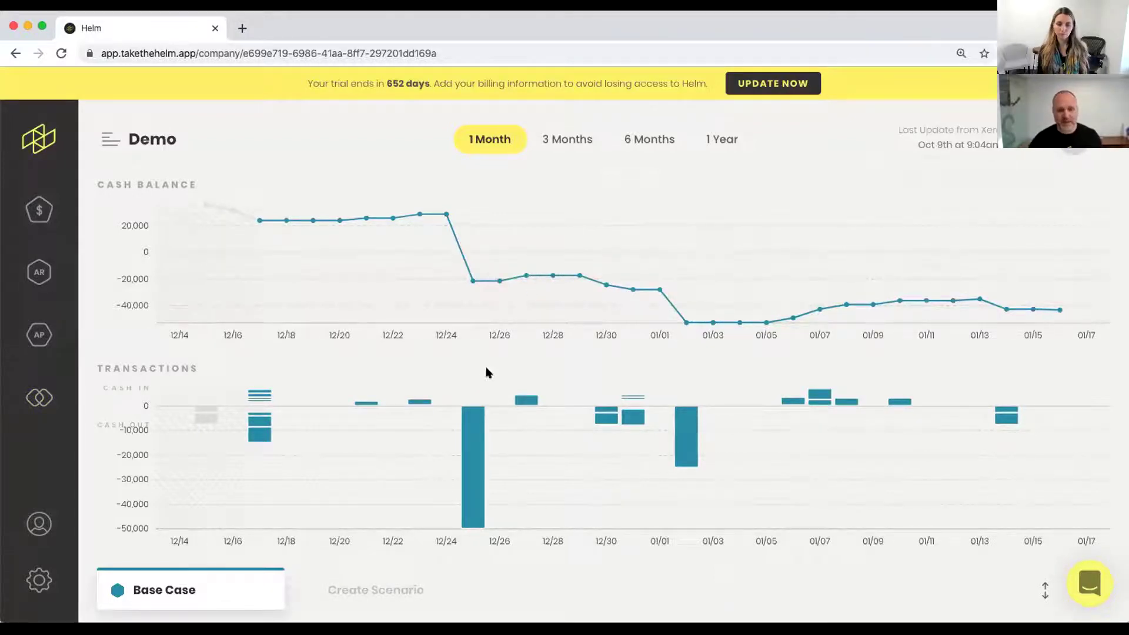
left_click_drag(463, 451, 567, 438)
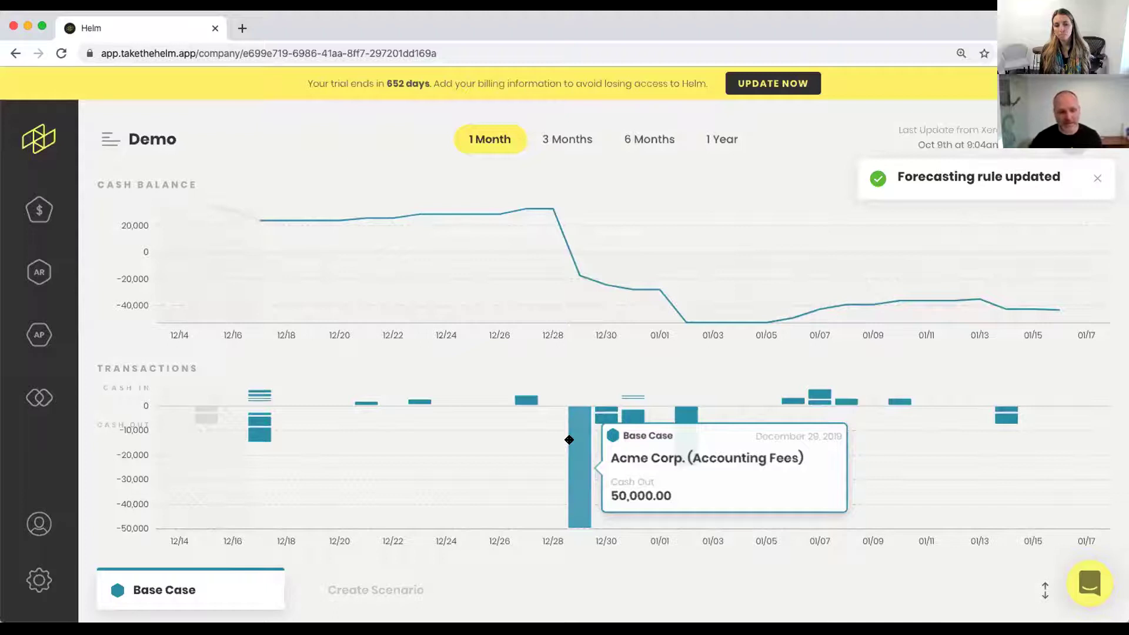
- Delete the Acme Corp. forecasting rule under Accounting Fees and close the forecasting rules
left_click(40, 399)
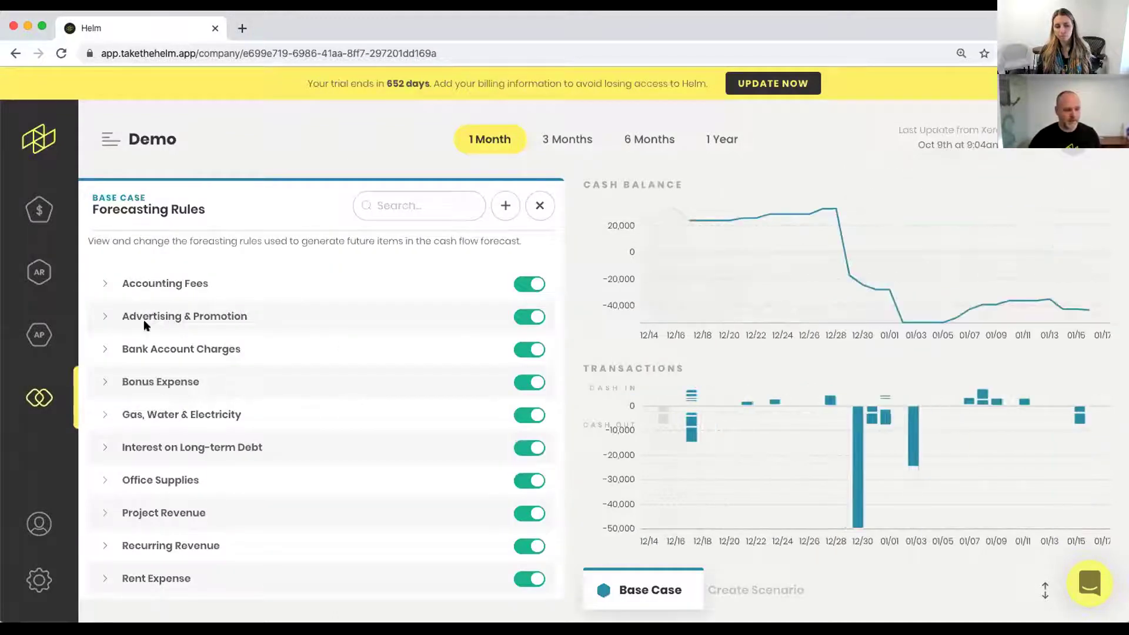
left_click(107, 286)
left_click(123, 316)
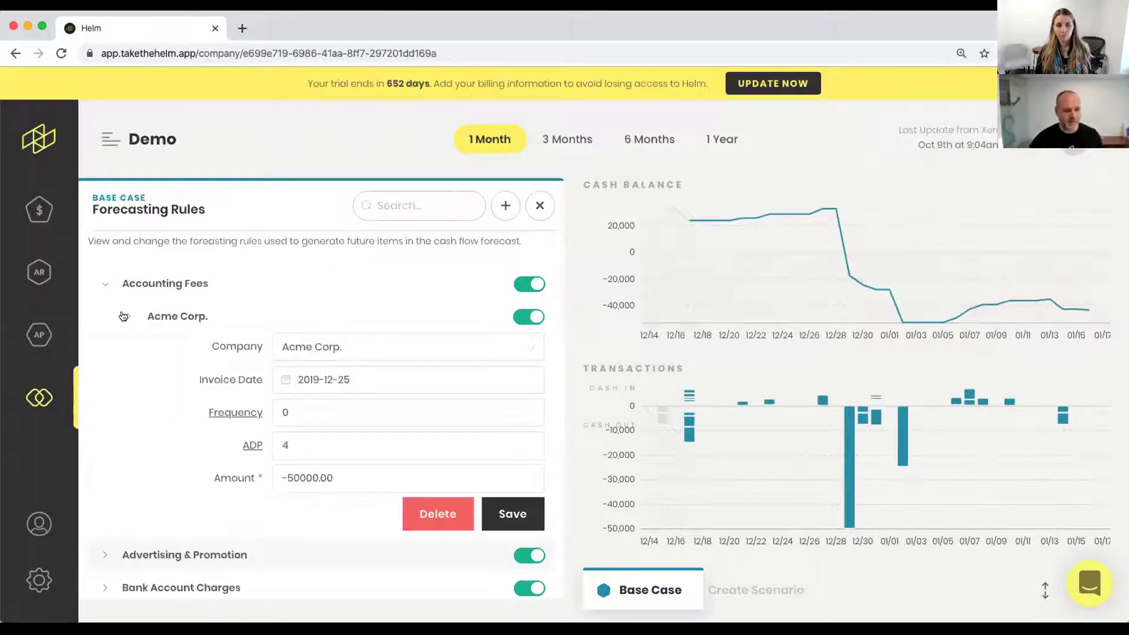
left_click(447, 514)
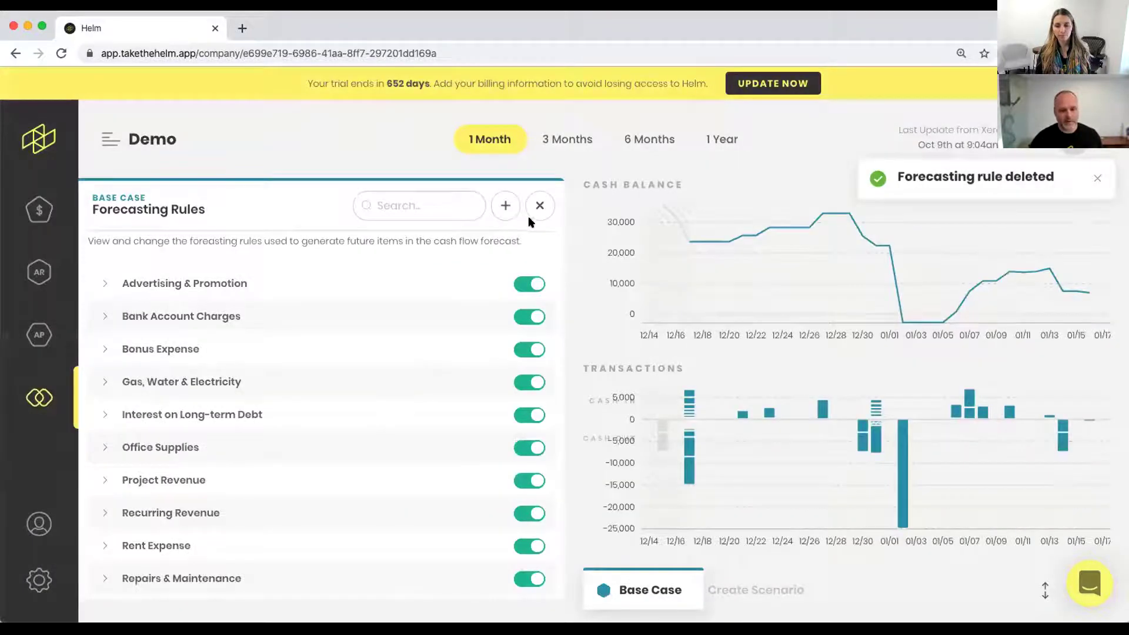
left_click(538, 206)
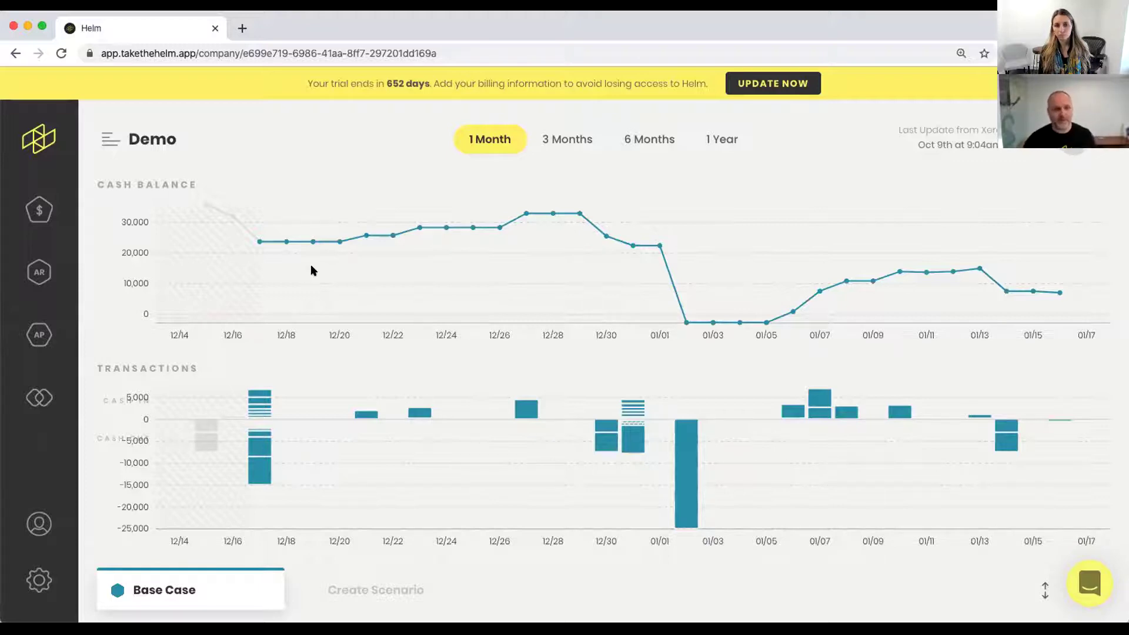
- Examine the December 17 transactions and the January 2 Acme Corp. (Vehicles) outflow against the cash balance
mouse_move(258, 243)
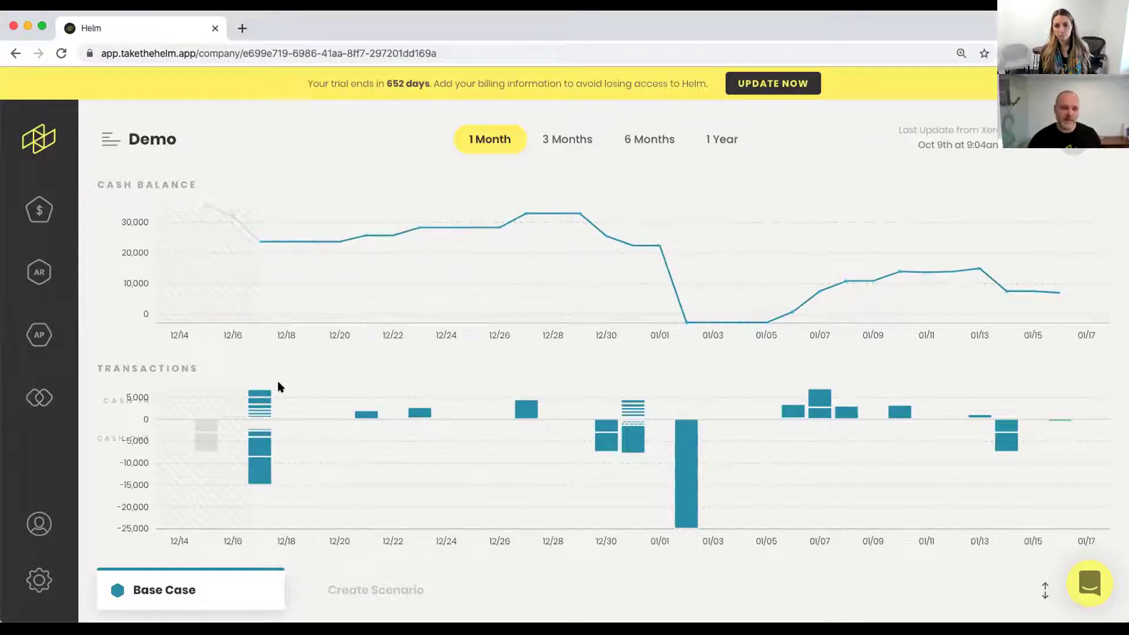
mouse_move(262, 412)
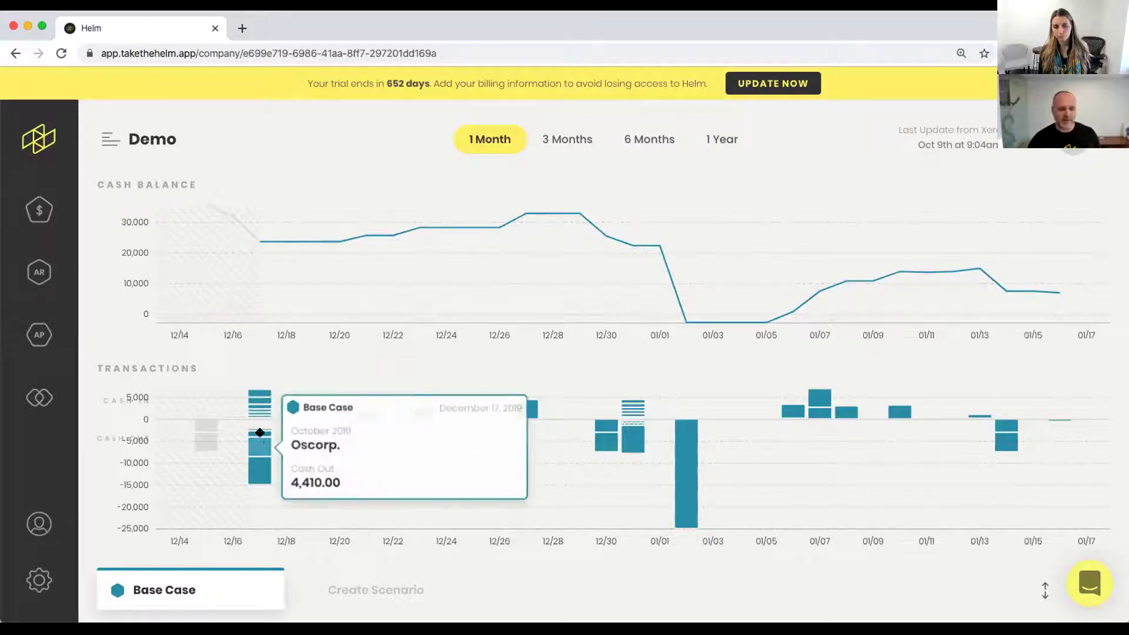
mouse_move(262, 465)
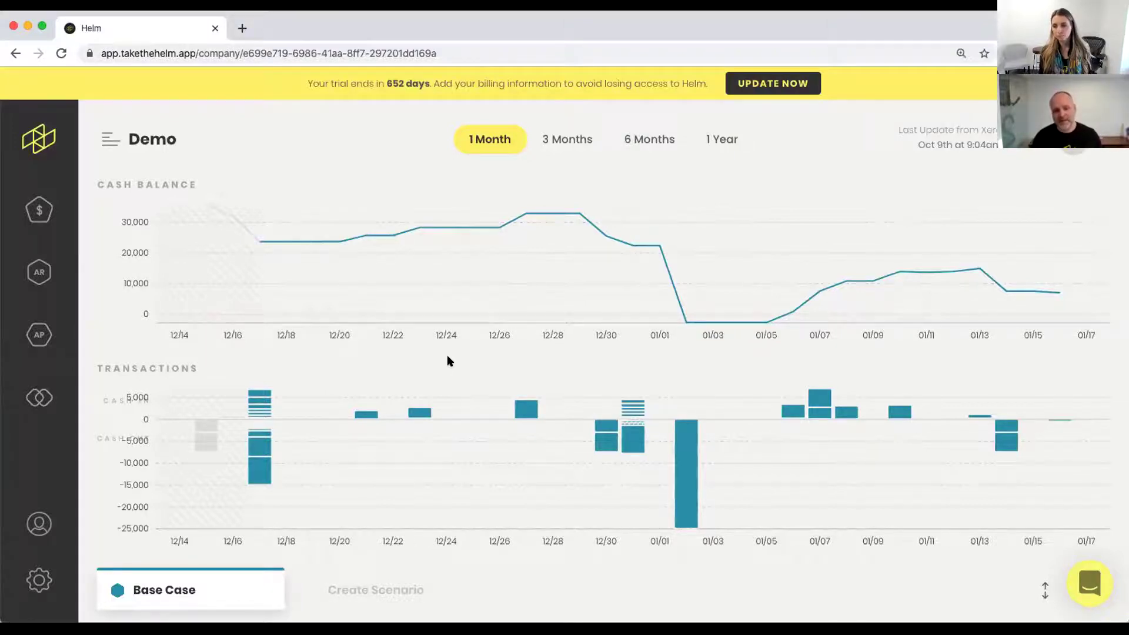
mouse_move(682, 482)
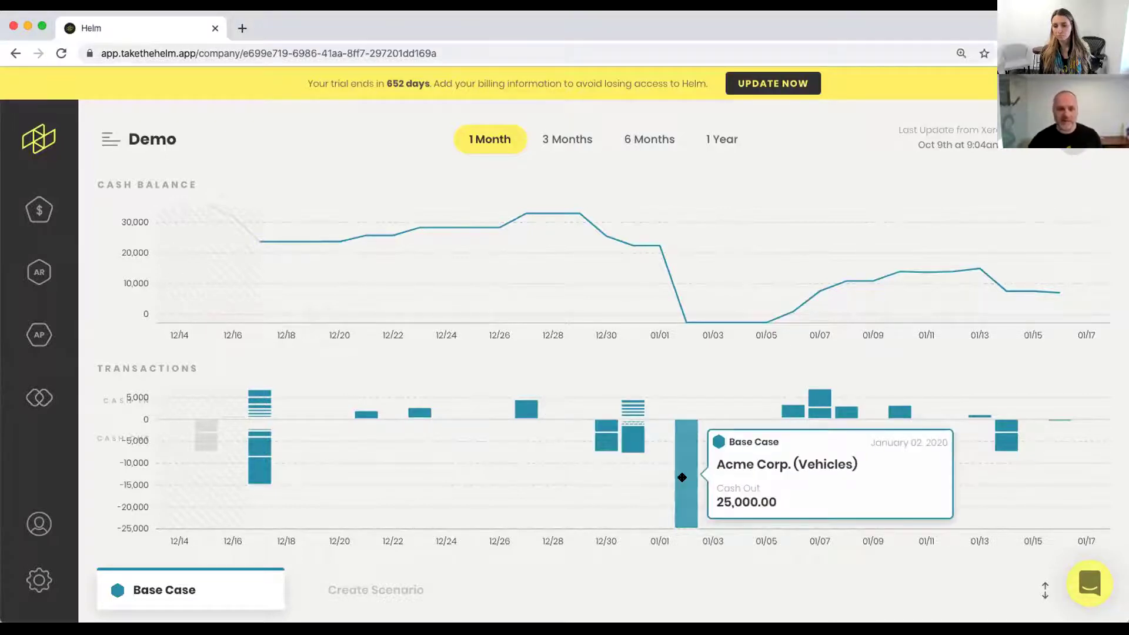
mouse_move(686, 322)
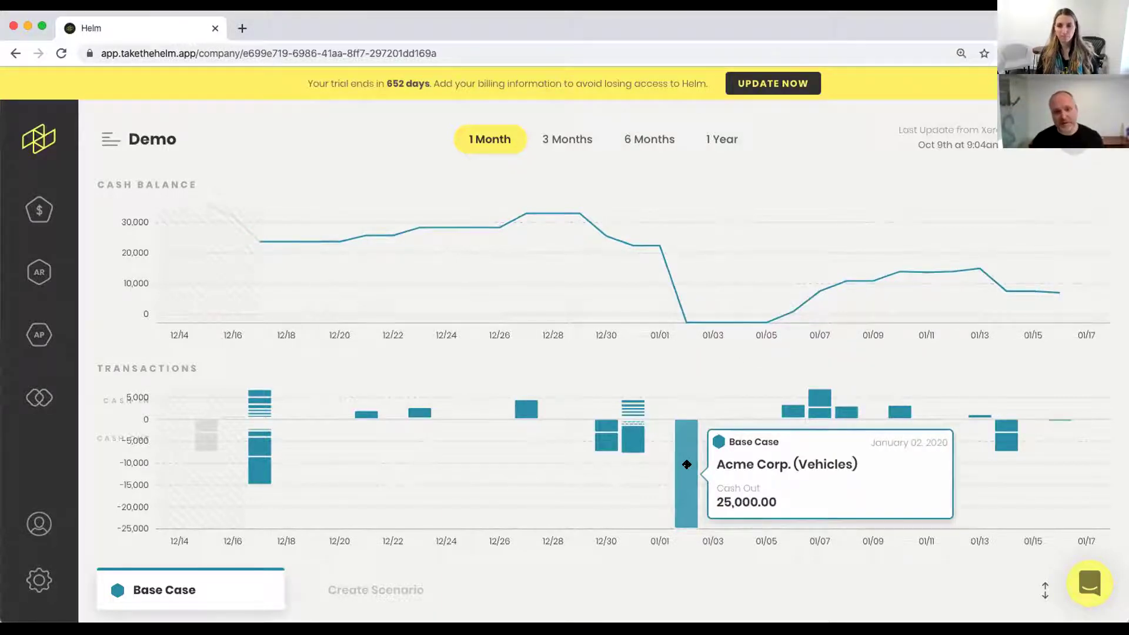
- Try moving the Acme Corp. (Vehicles) outflow to January 8, 2020, and bring it back to January 3
left_click_drag(687, 464, 833, 465)
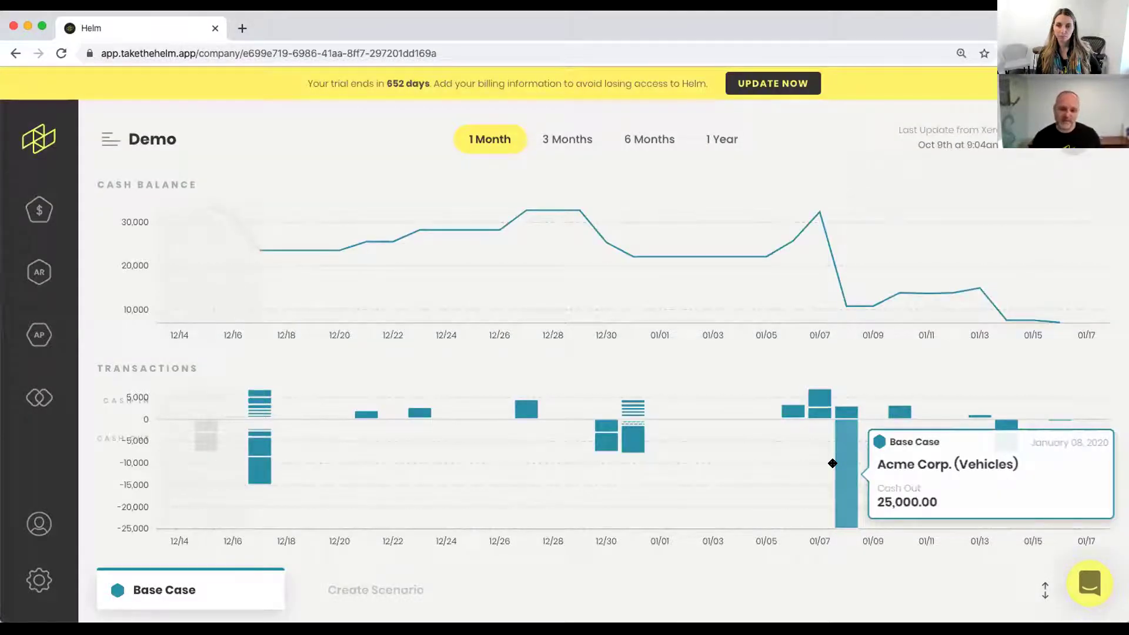
left_click_drag(835, 462, 701, 472)
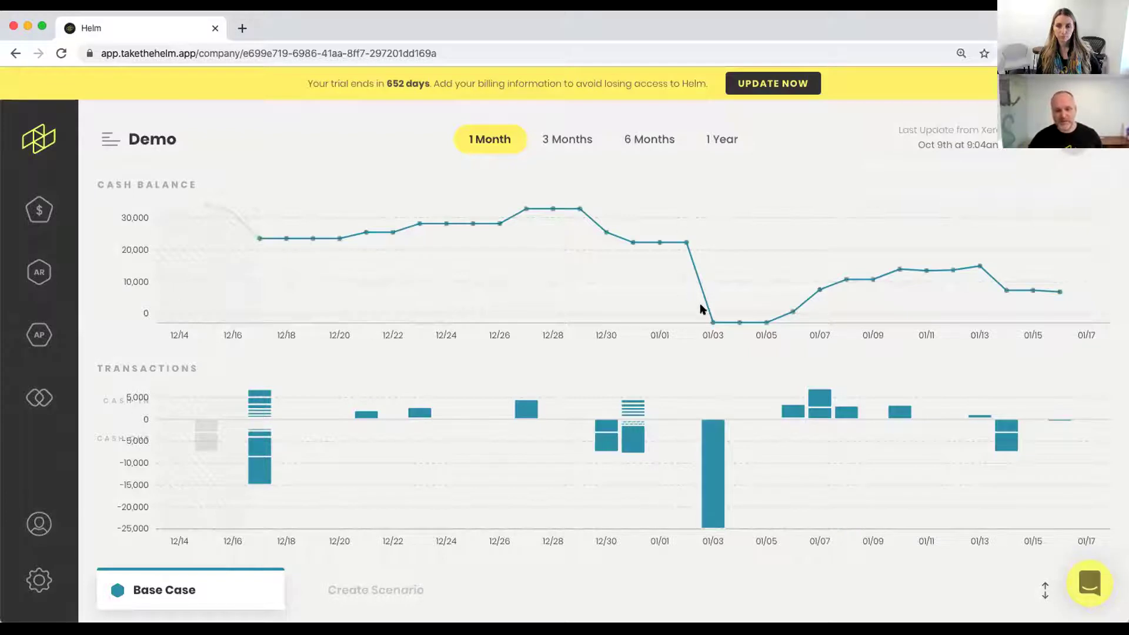
- Move the Acme Corp. (Vehicles) outflow from January 3 to January 8, 2020
mouse_move(713, 488)
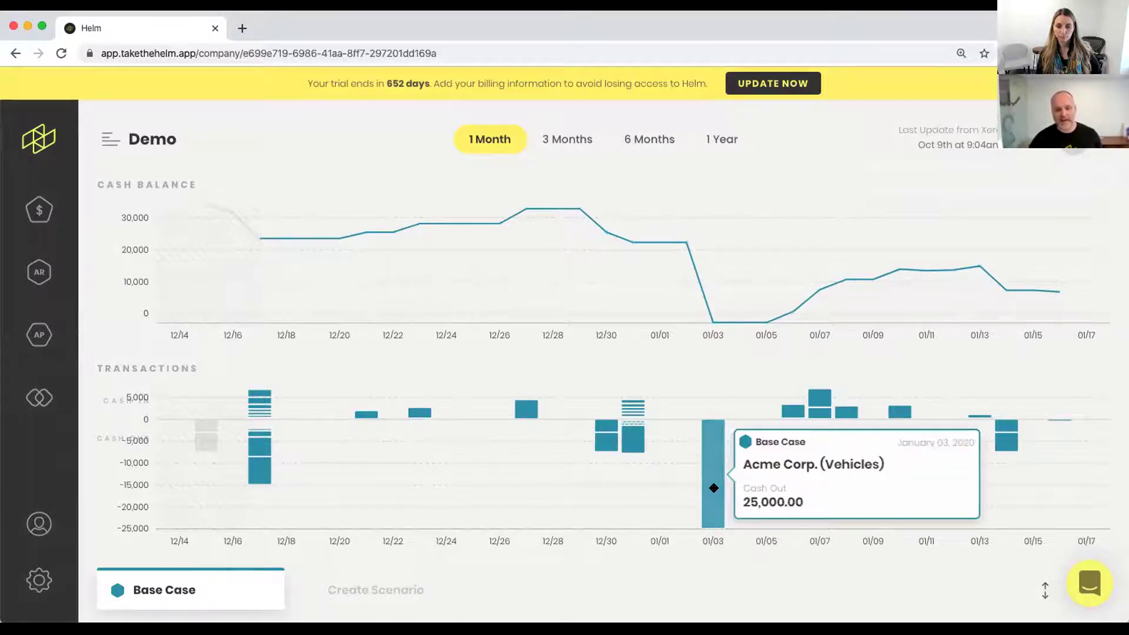
left_click(846, 474)
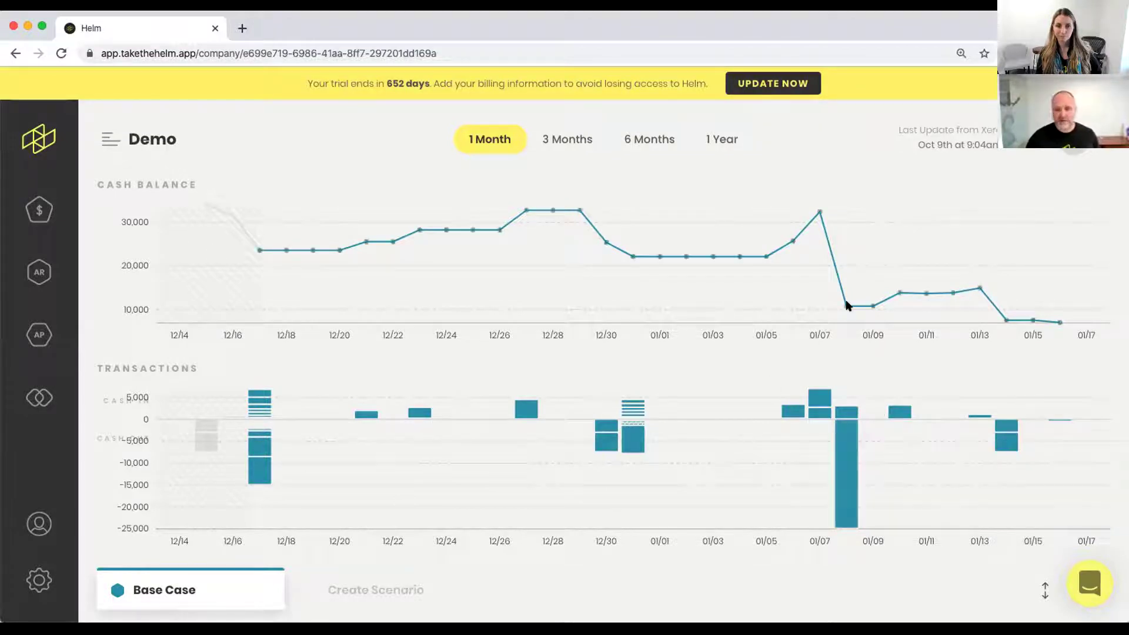
- Review the staff list in the organization settings and the user list in the Demo company settings, closing both without changes
left_click(1080, 149)
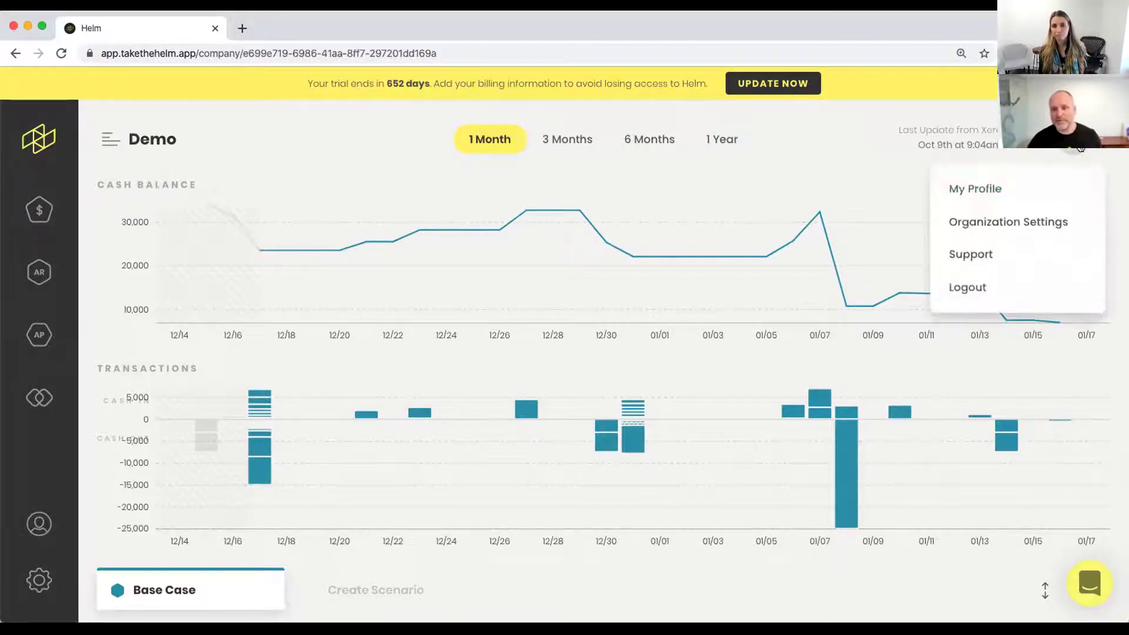
left_click(967, 225)
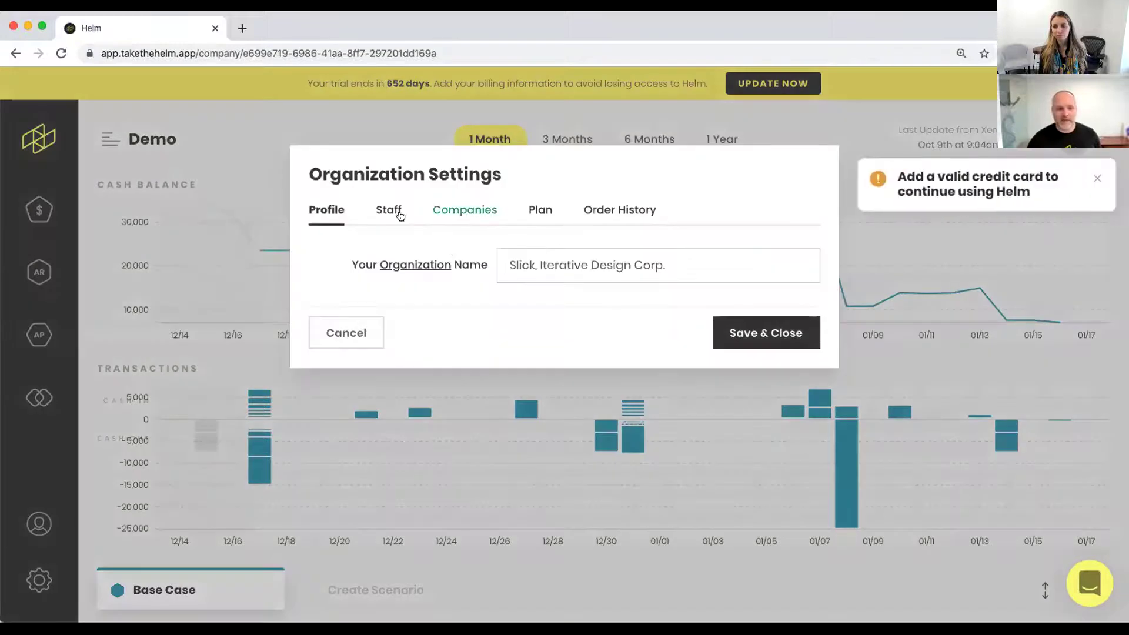
left_click(398, 212)
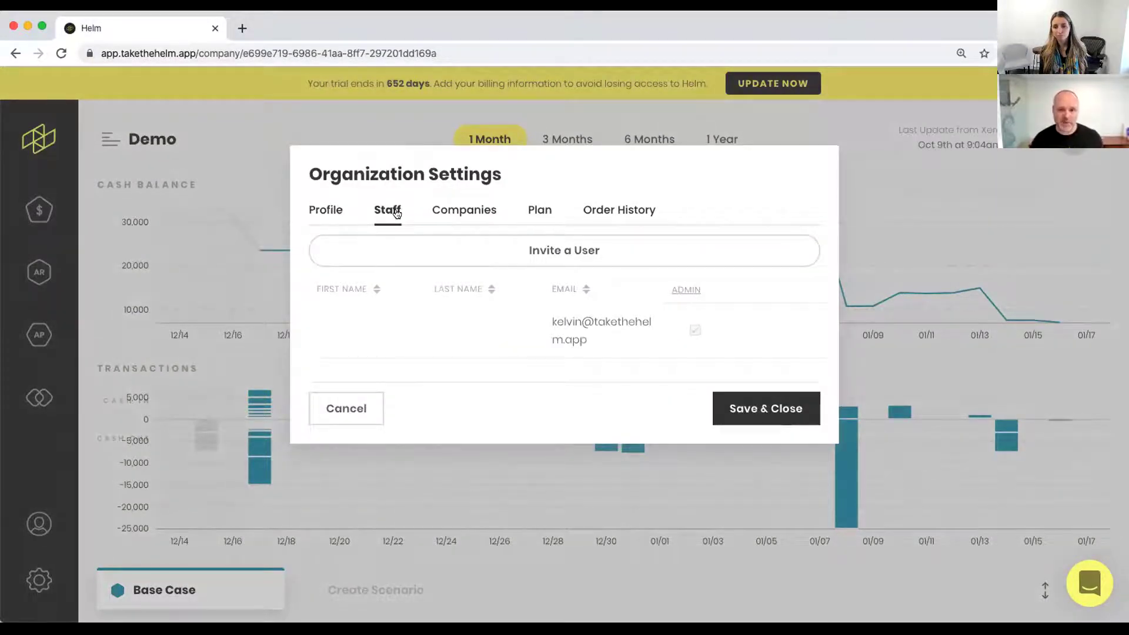
left_click(335, 410)
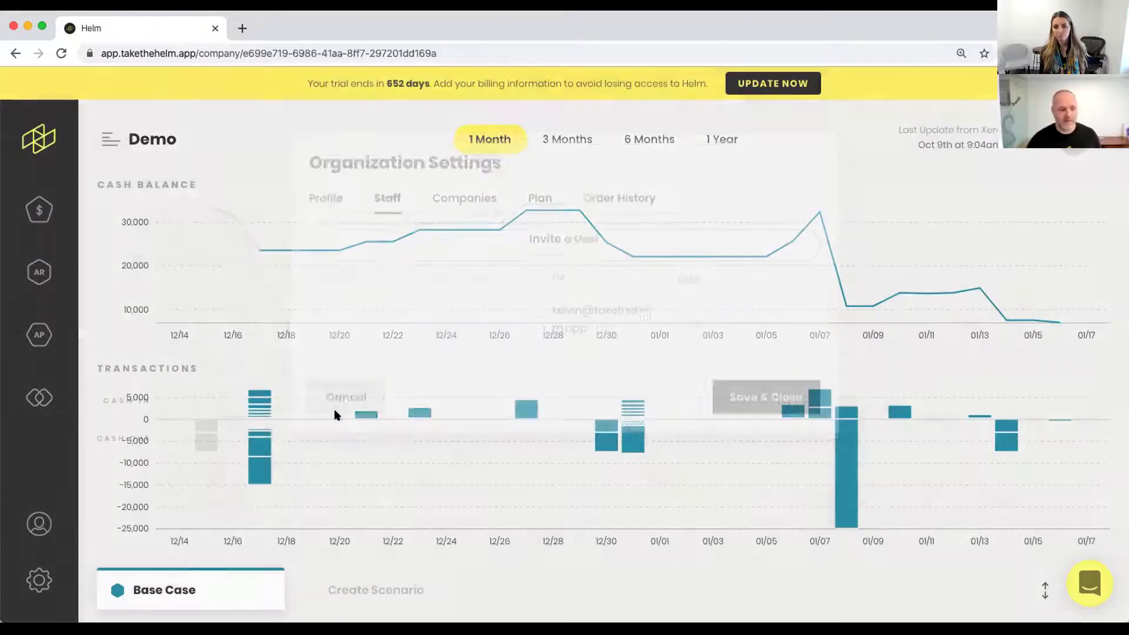
left_click(39, 524)
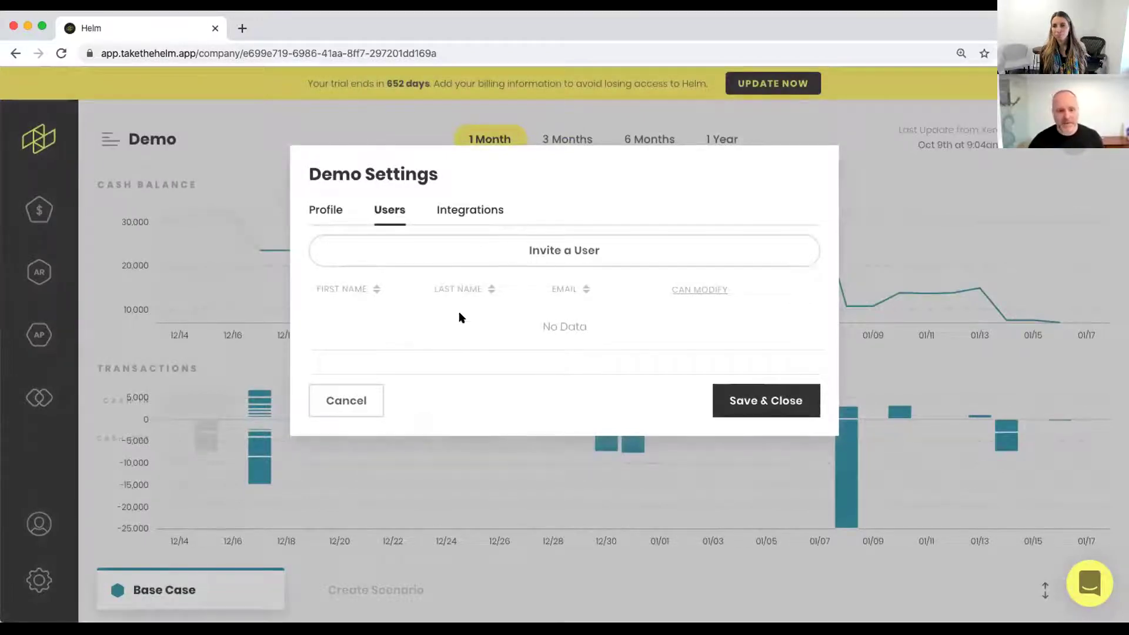
left_click(358, 401)
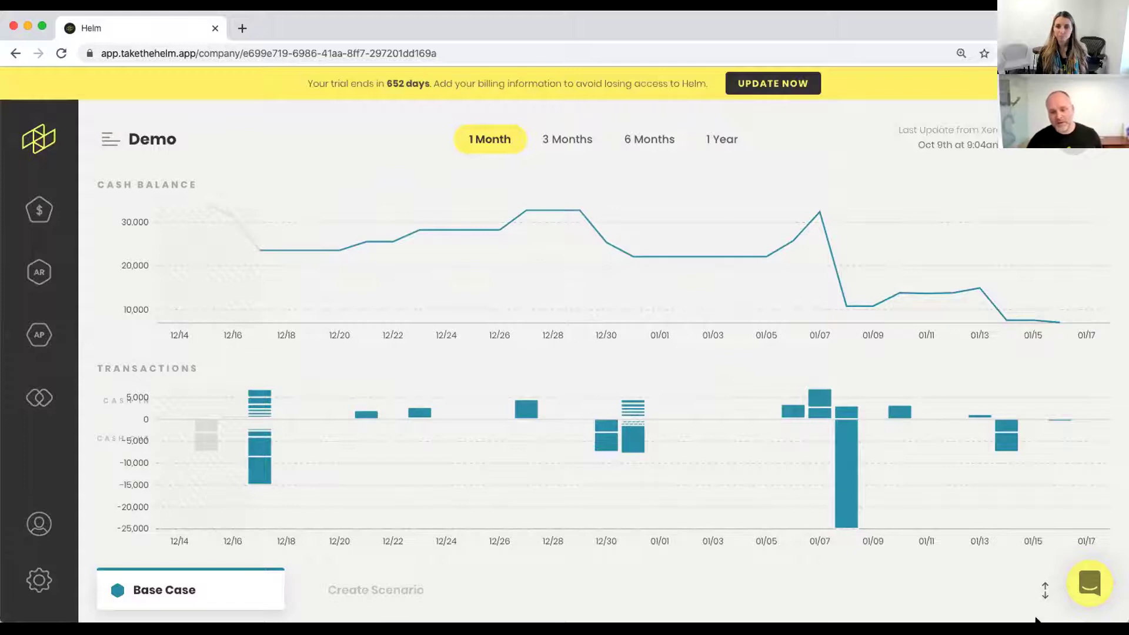
- Expand the Base Case transaction list, browse the mid-December entries, and return to the transactions chart
left_click(1045, 590)
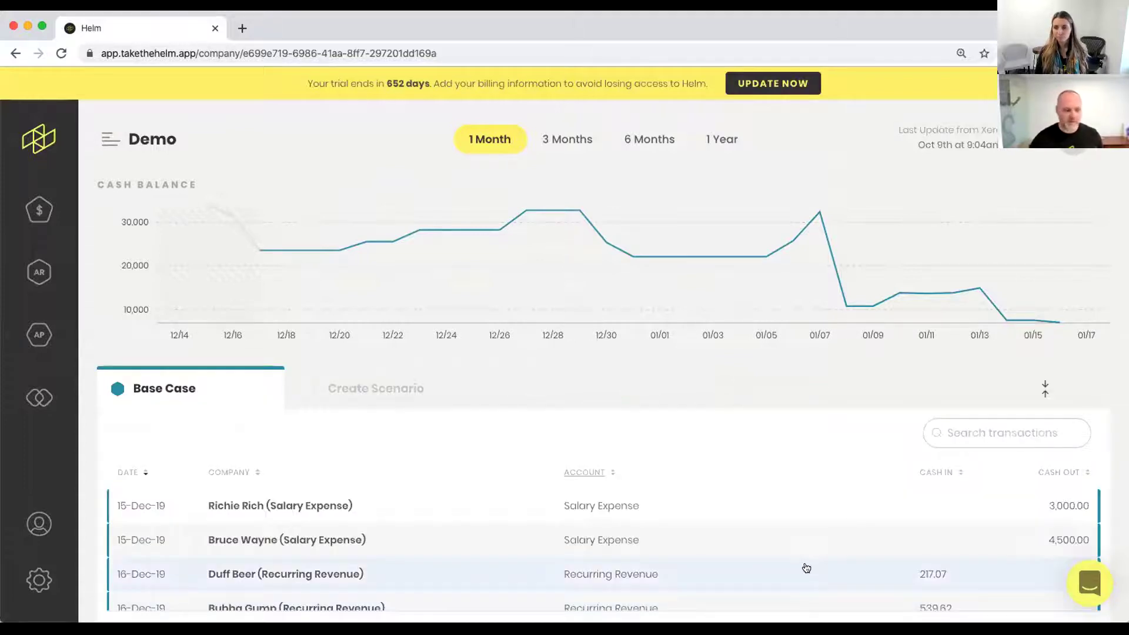
scroll(806, 567, "down", 5)
scroll(806, 568, "down", 1)
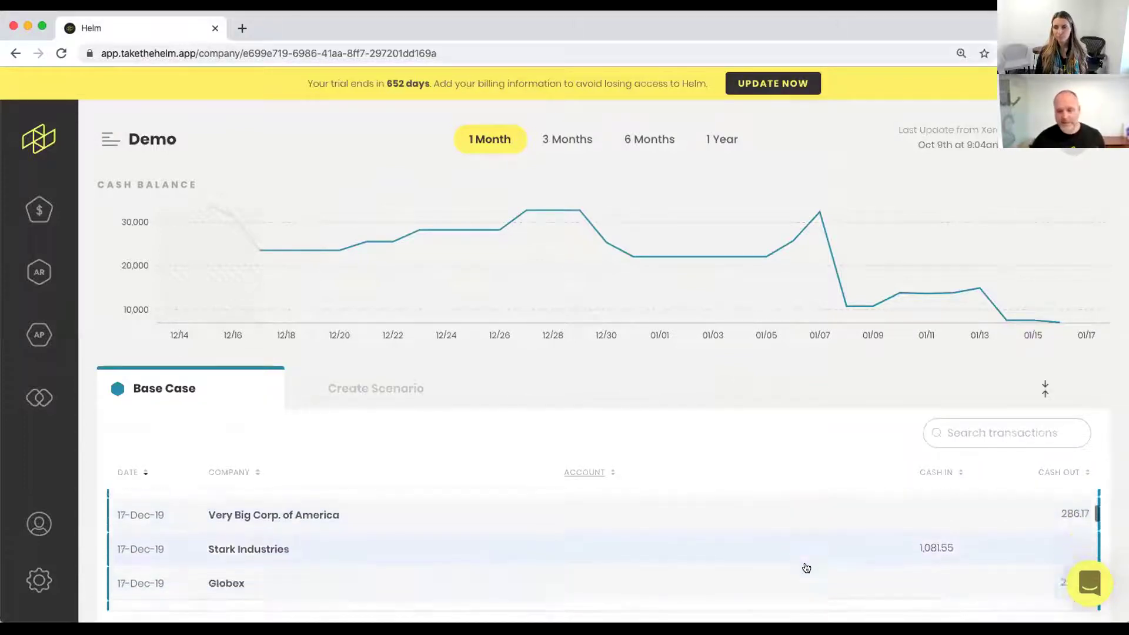
left_click(1045, 391)
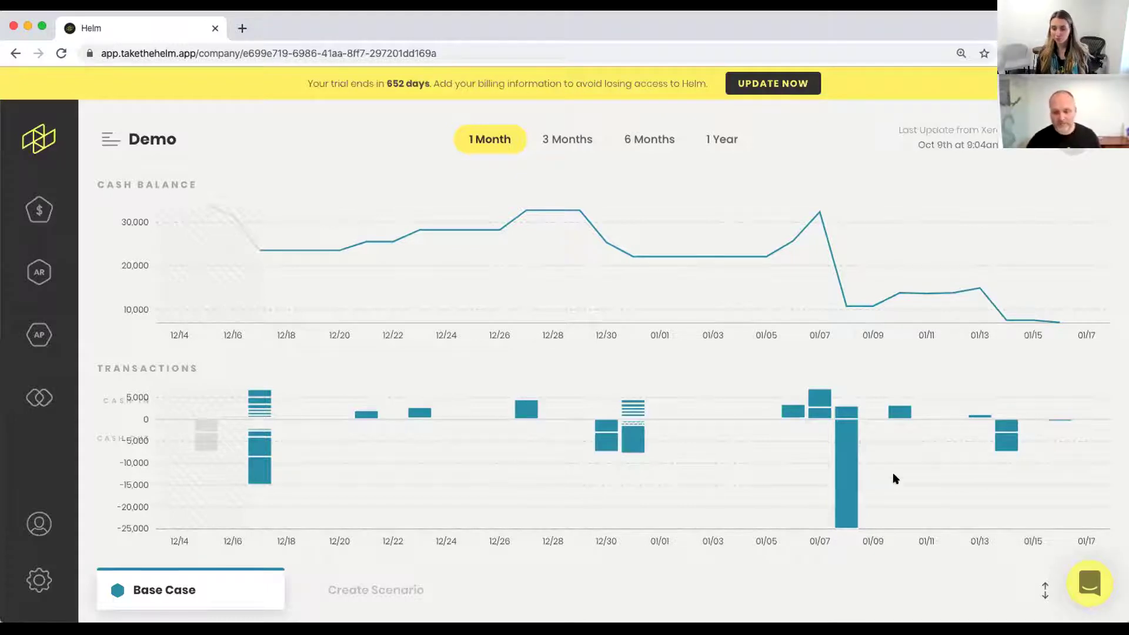
- Move the large Acme Corp. (Vehicles) outflow from January 8 to January 4, 2020
left_click_drag(847, 463, 760, 473)
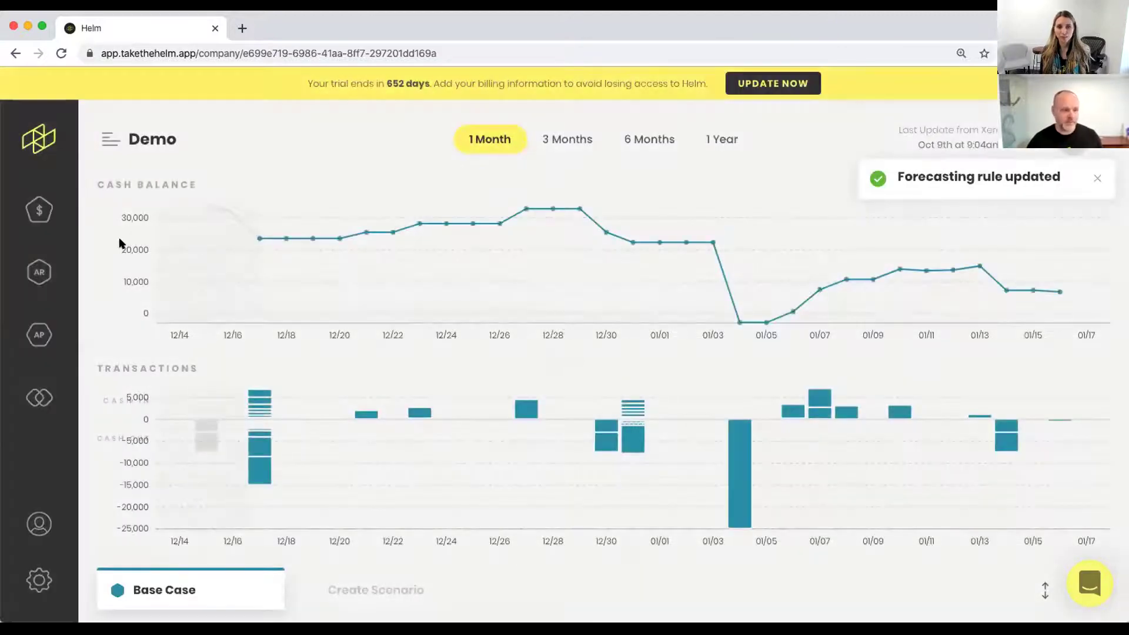
- Review the cash and credit accounts included in the forecast, focusing on the Credit Card under Credit Accounts
left_click(41, 211)
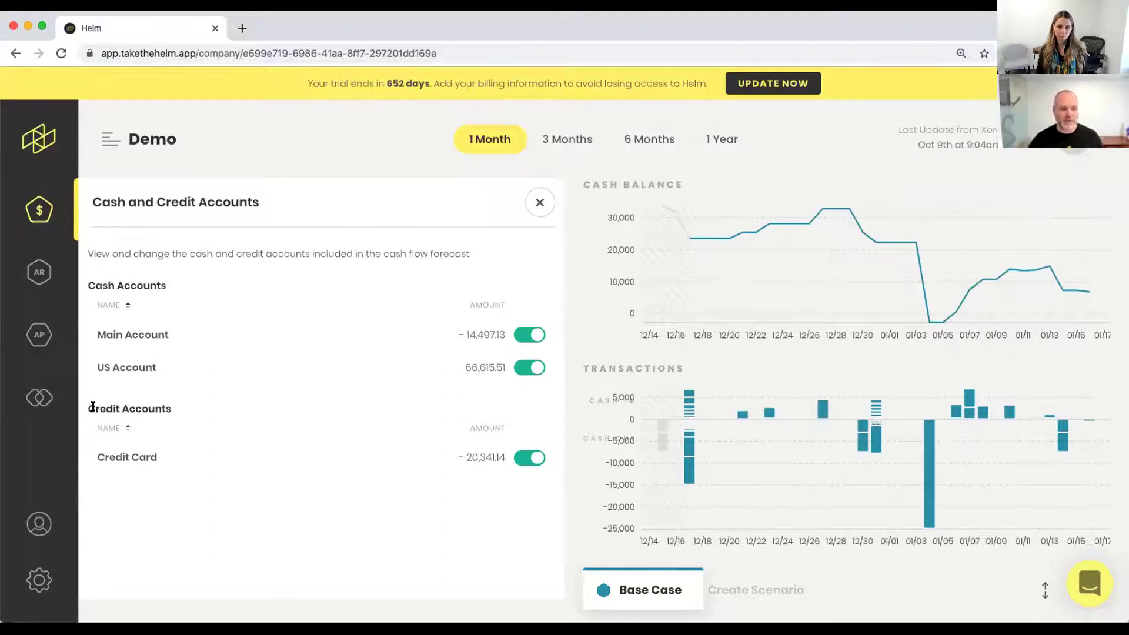
left_click_drag(93, 409, 196, 409)
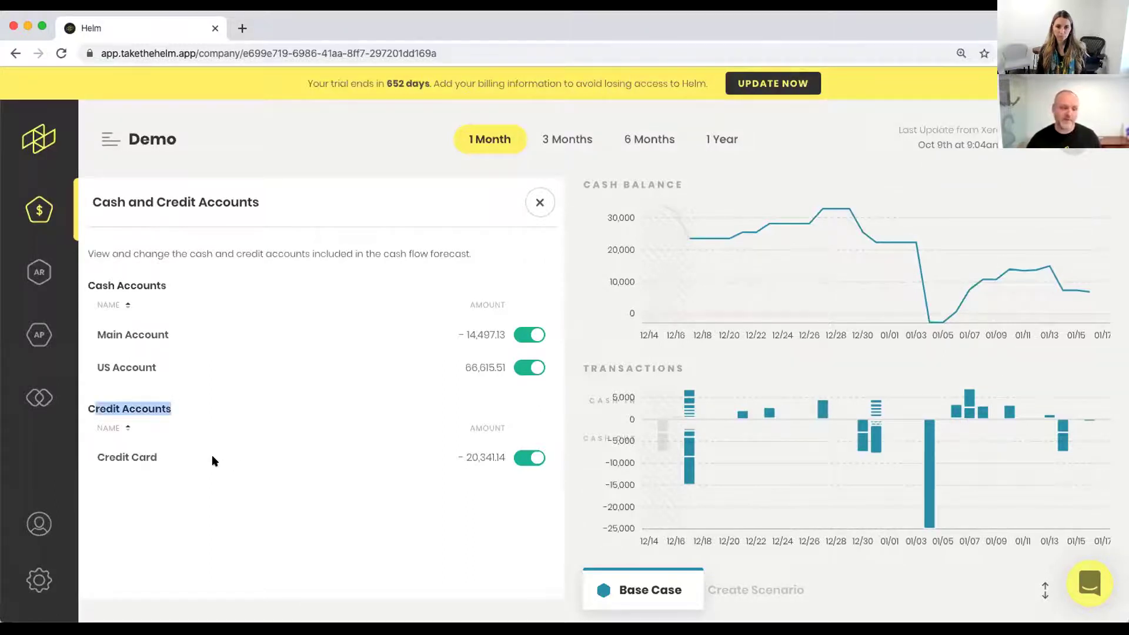
left_click_drag(103, 456, 246, 455)
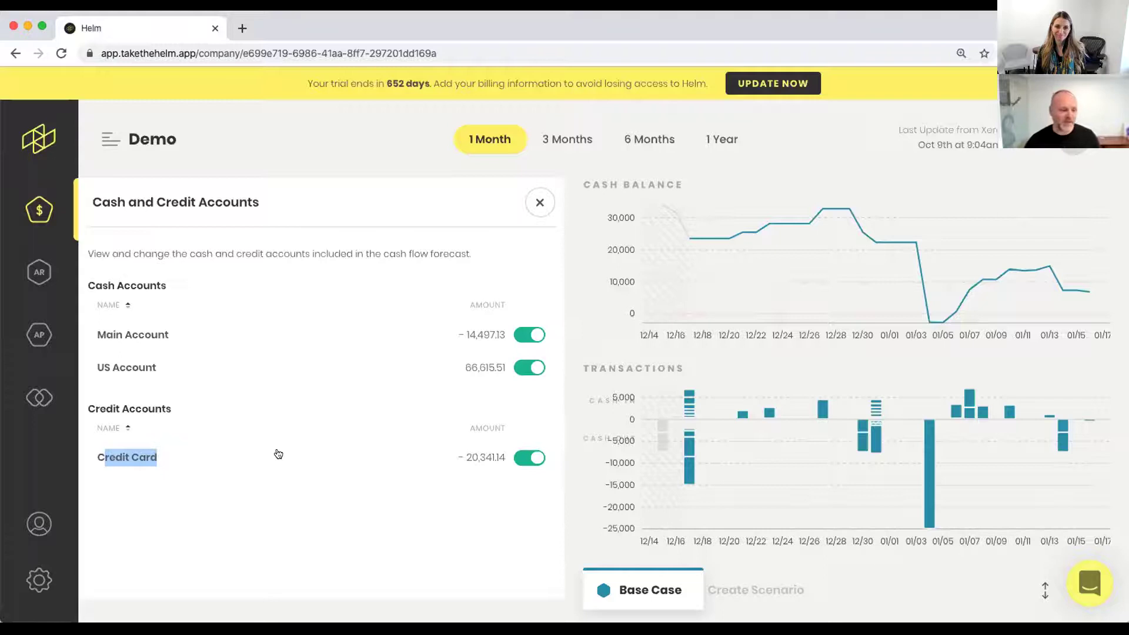
- Examine the Account Estimate rule under Advertising & Promotion in the Base Case forecasting rules, and close the rules
left_click(47, 402)
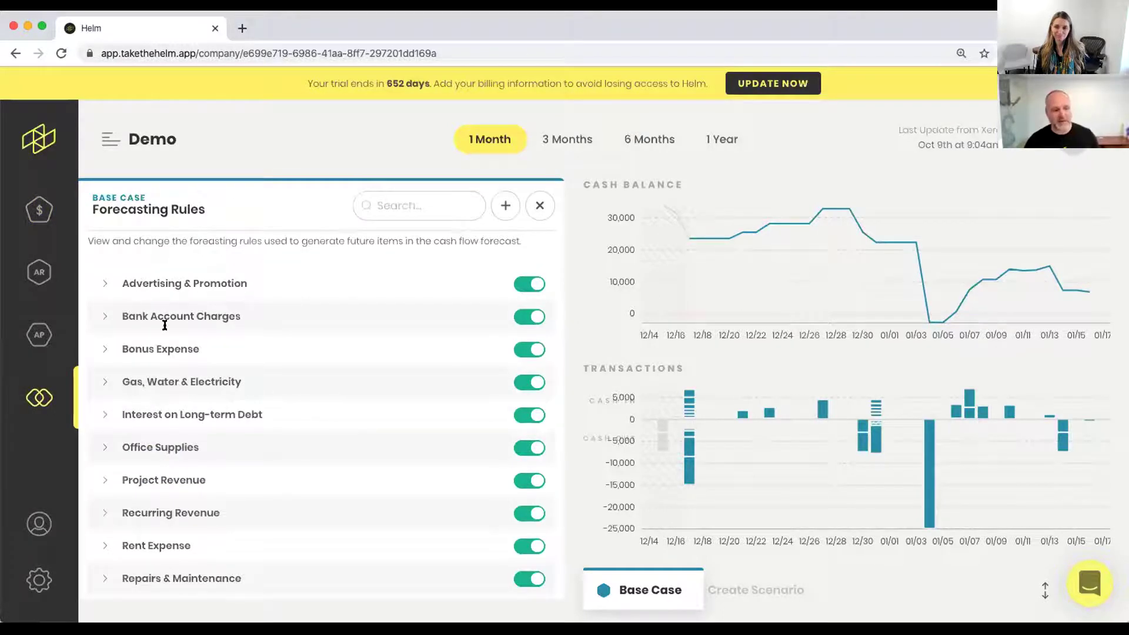
left_click(98, 285)
left_click(128, 317)
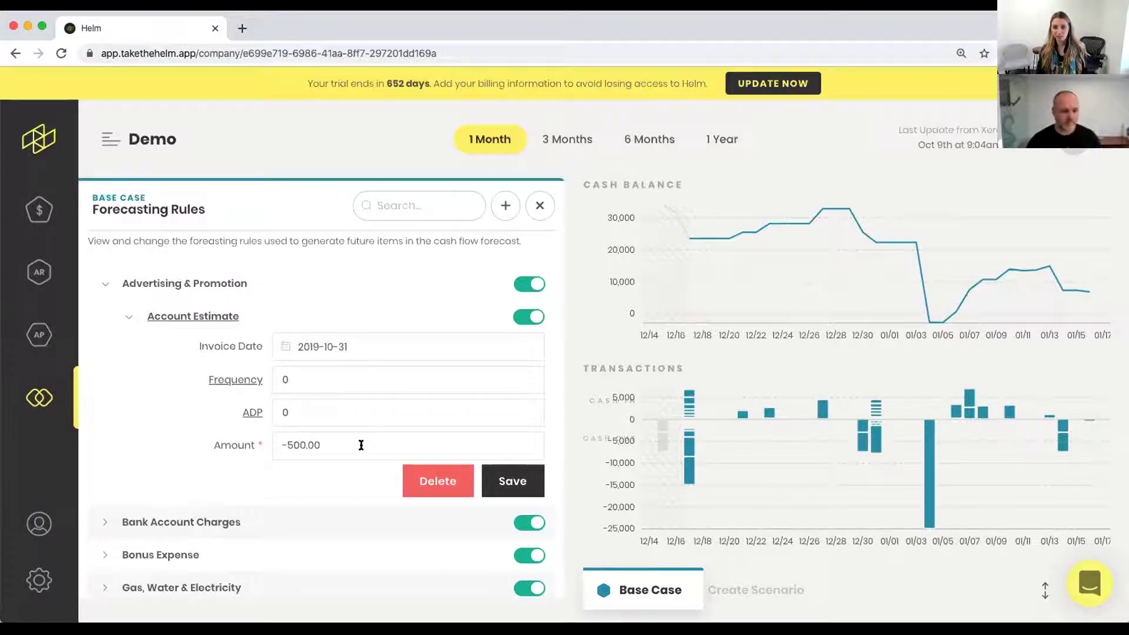
left_click(126, 317)
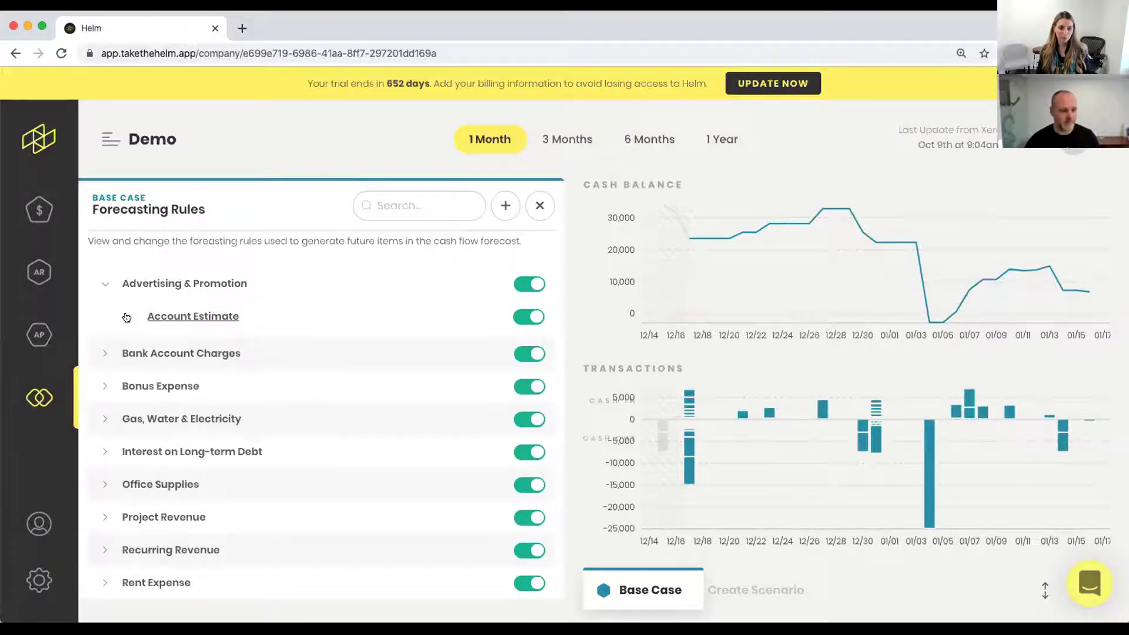
left_click(102, 288)
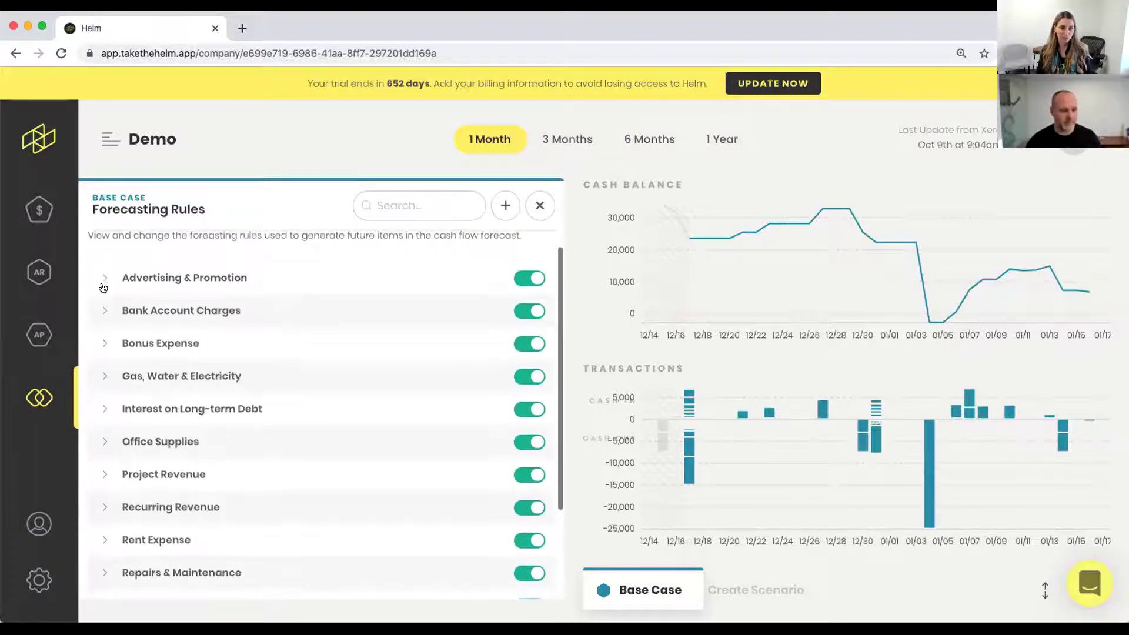
left_click(541, 205)
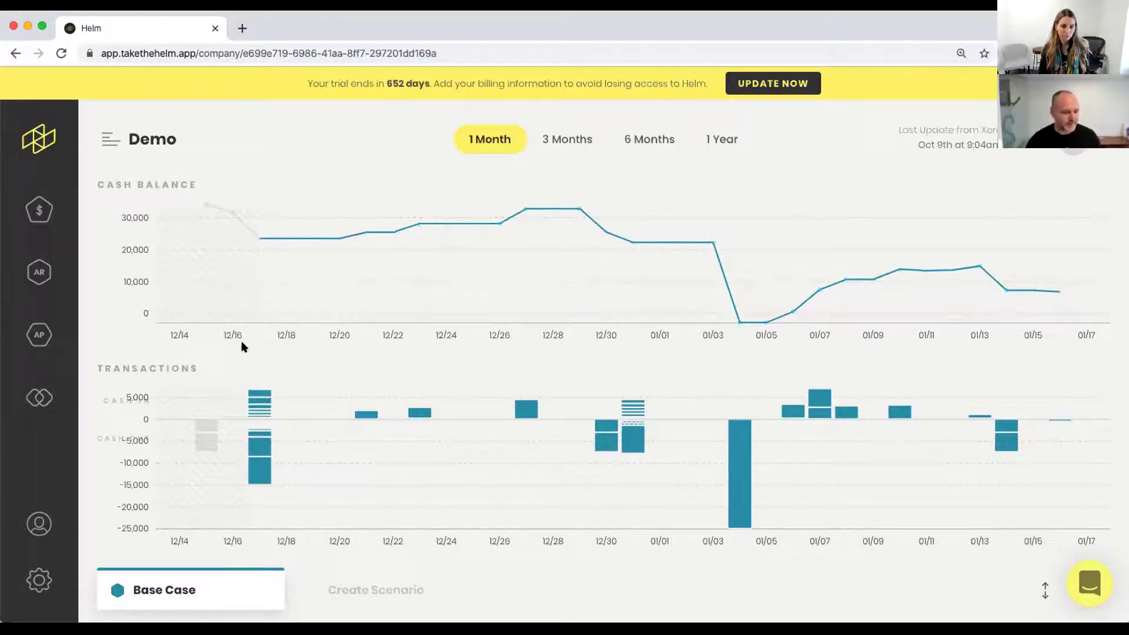
left_click(366, 589)
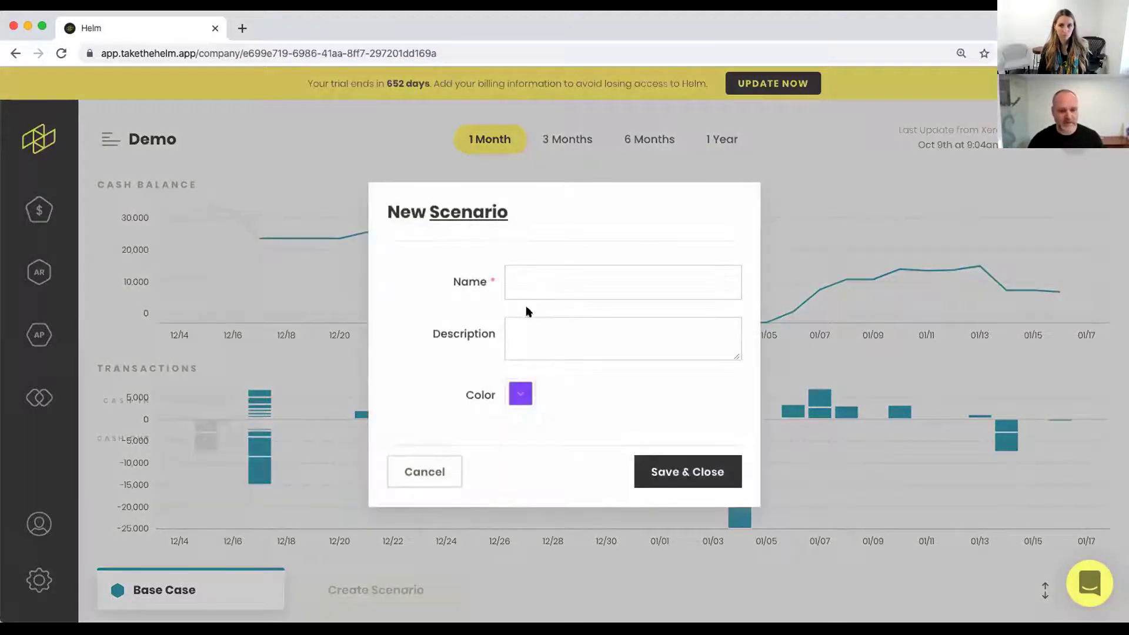
left_click(533, 278)
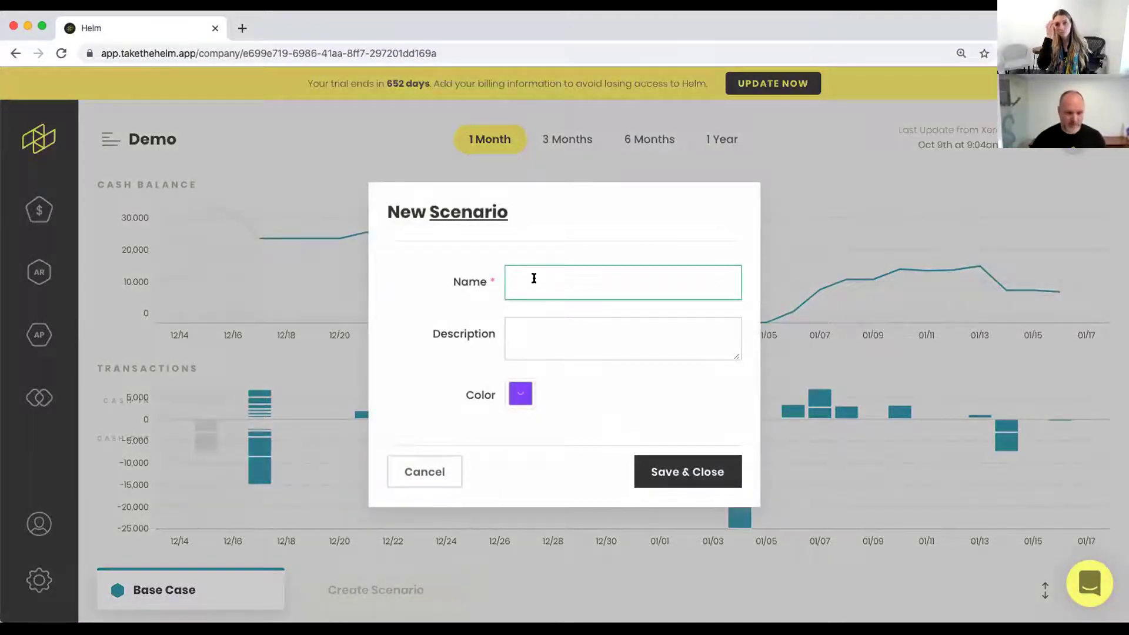
left_click(427, 472)
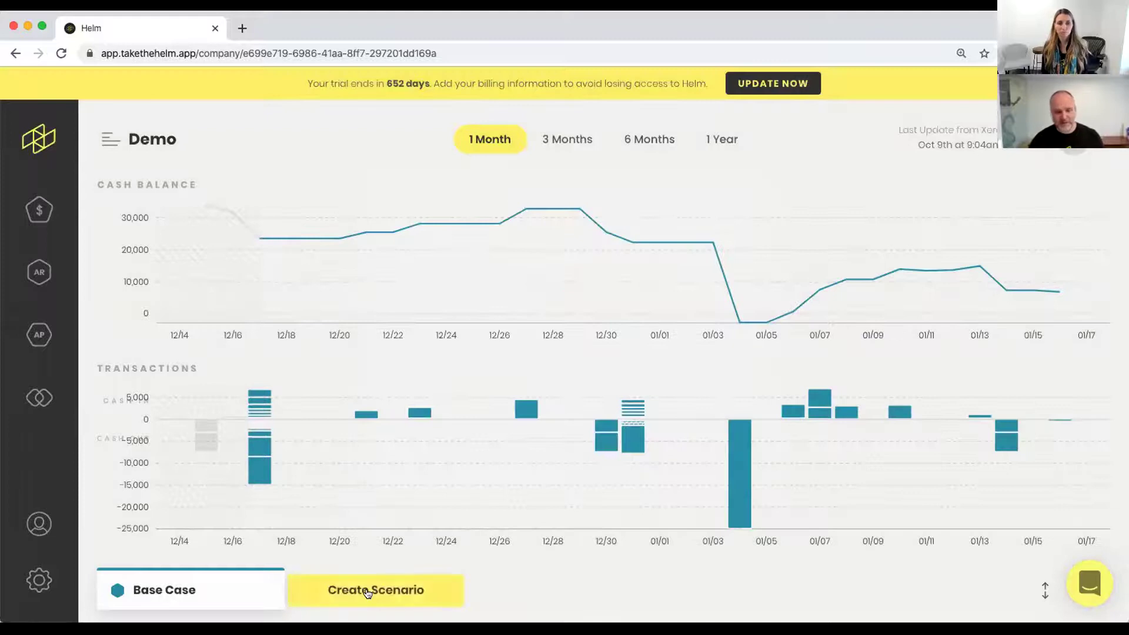
left_click(367, 591)
left_click(435, 463)
- Create a new scenario named "AR Changes" with the purple color #8C46FA and no description
left_click(374, 595)
left_click(567, 273)
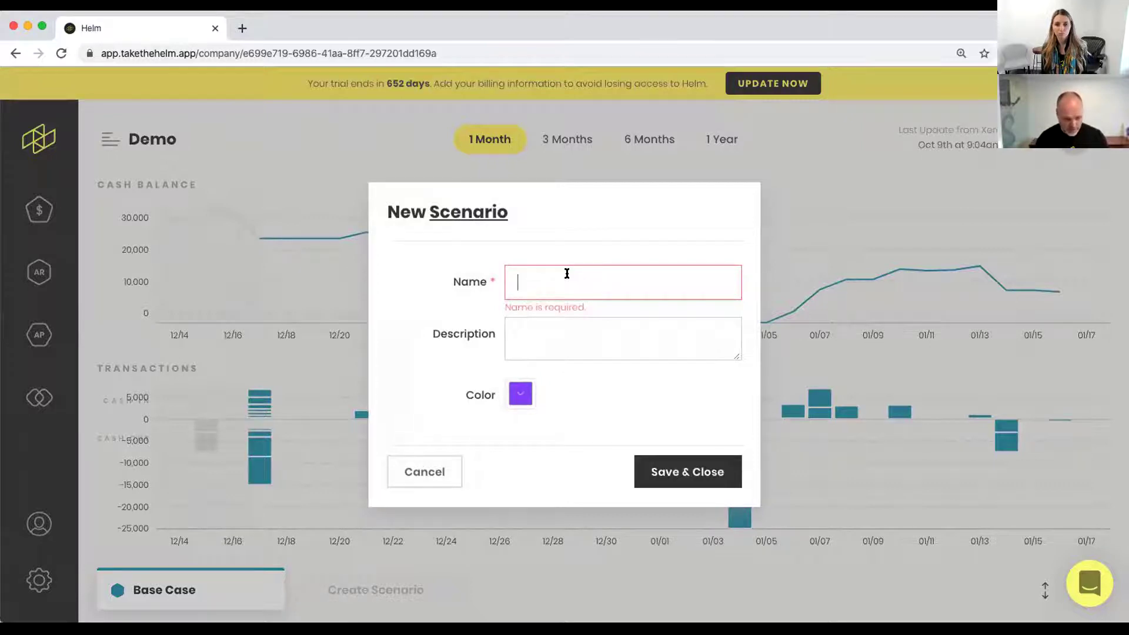
type("AR Changes")
key("Tab")
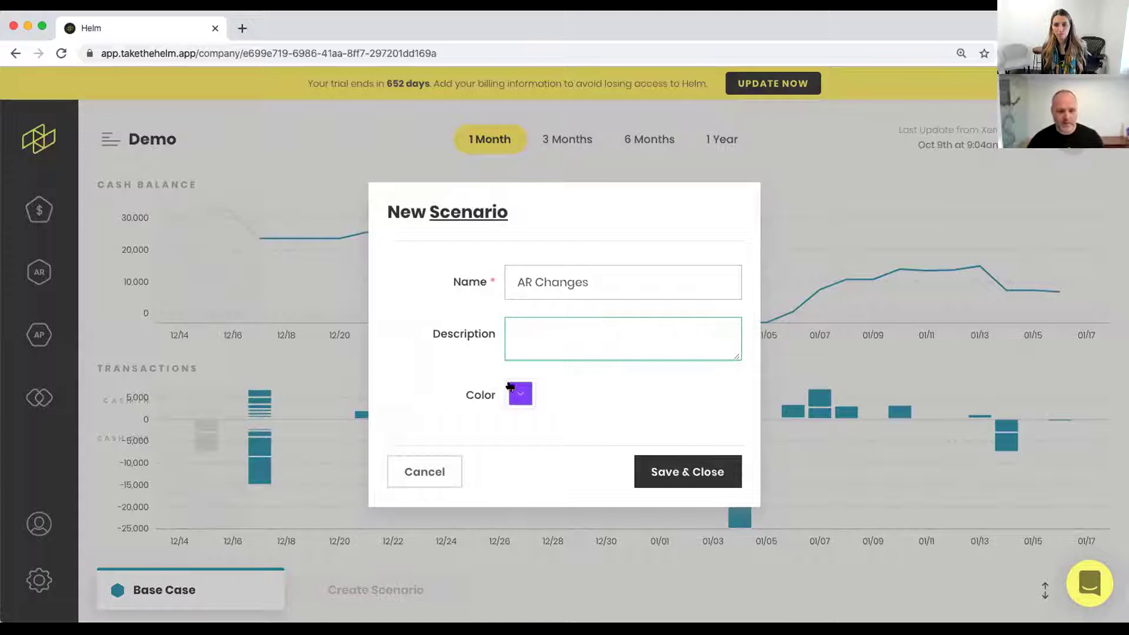
left_click(525, 396)
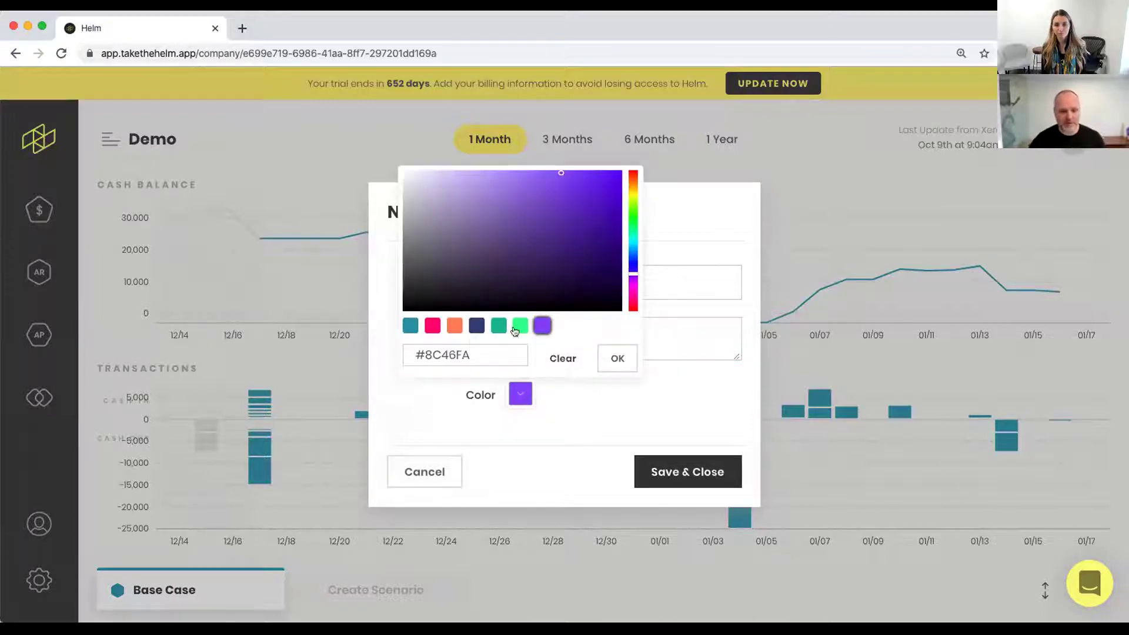
left_click(617, 357)
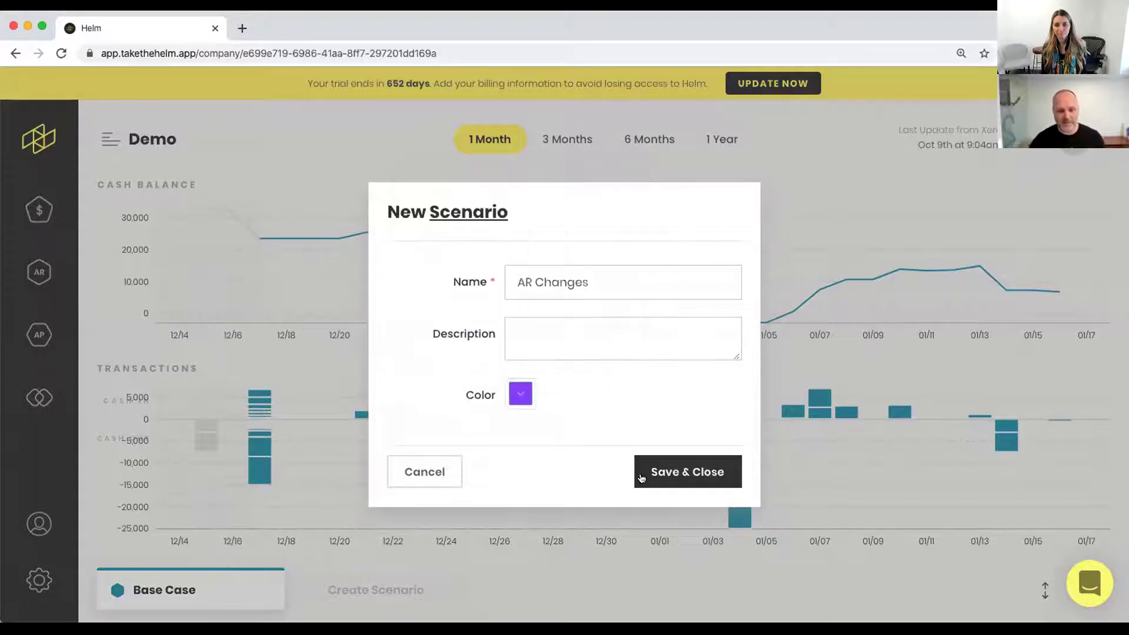
left_click(677, 468)
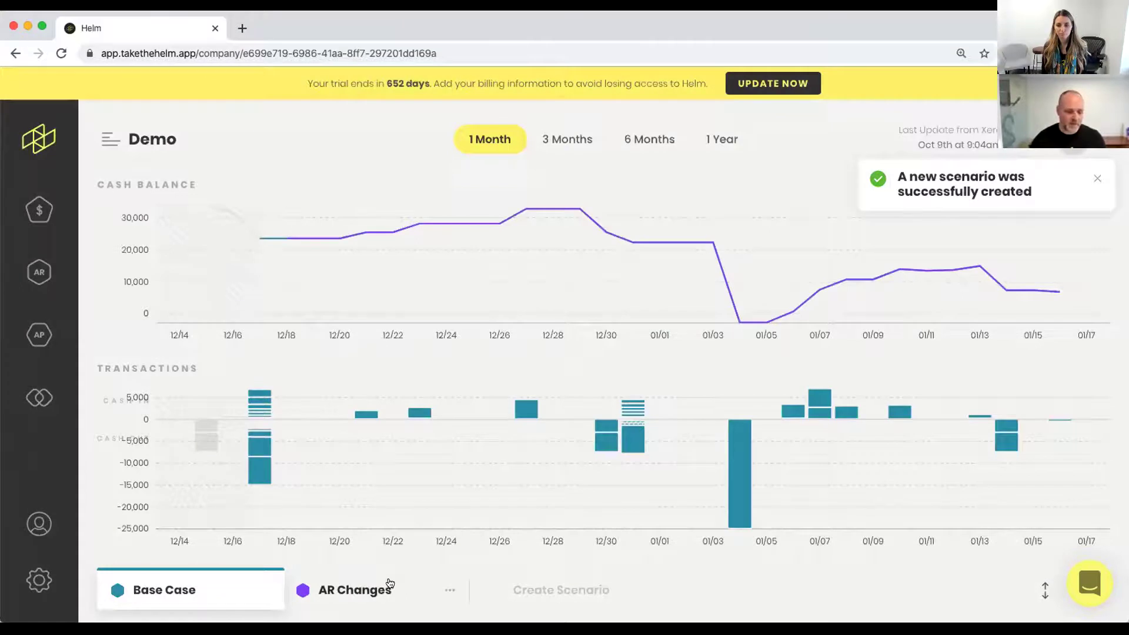
- Compare the AR Changes and Base Case charts, and look through the Base Case cash accounts, accounts receivable and forecasting rules
left_click(390, 584)
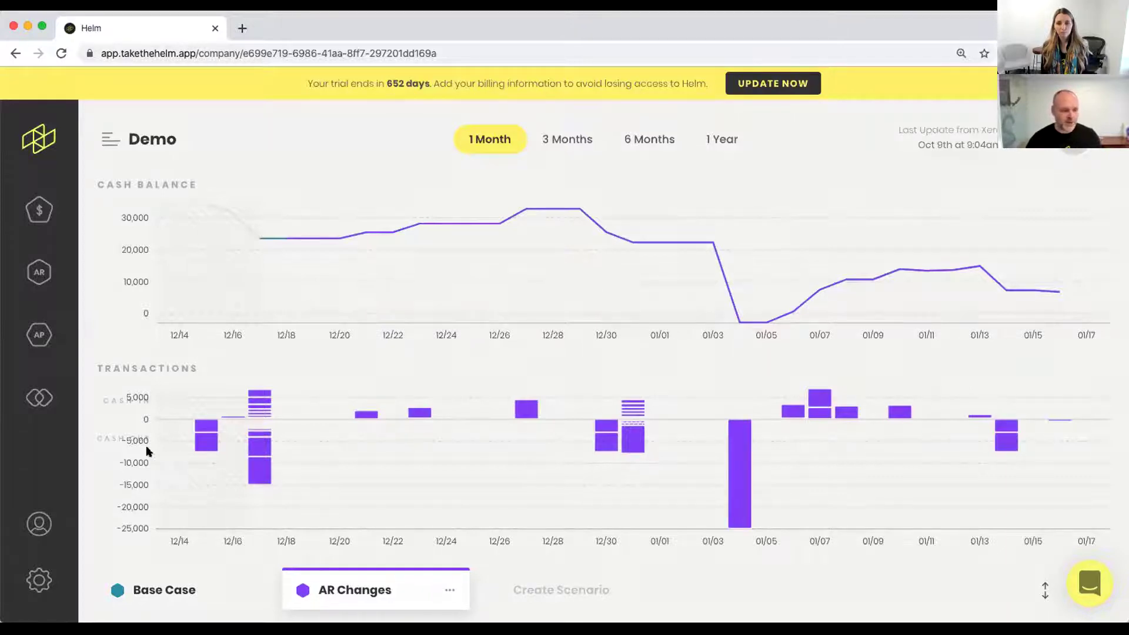
left_click(213, 590)
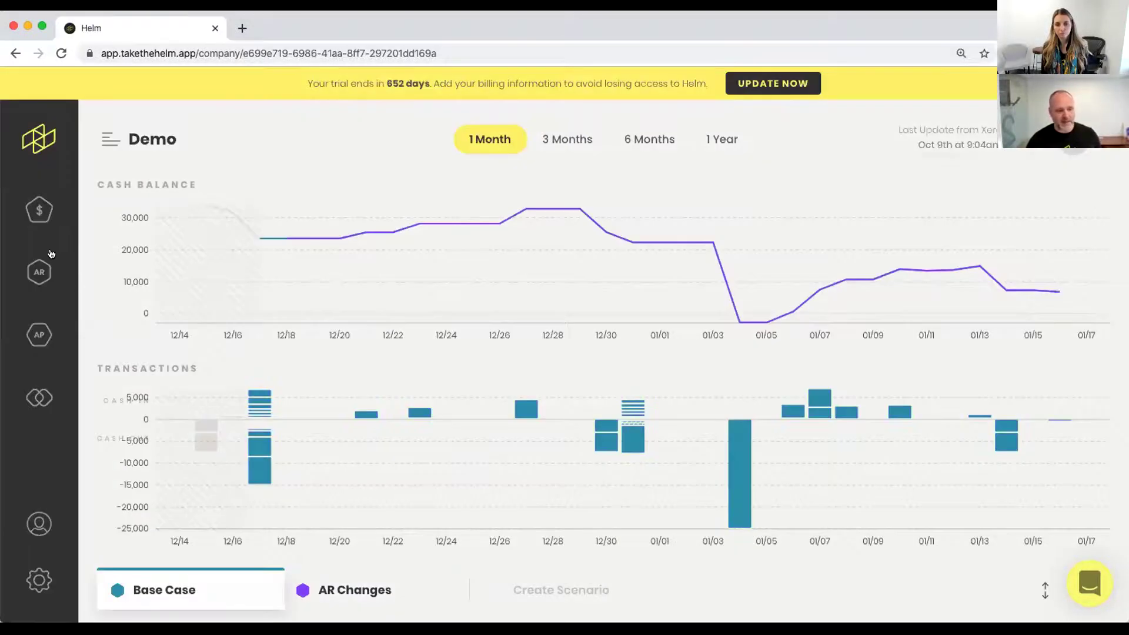
left_click(39, 211)
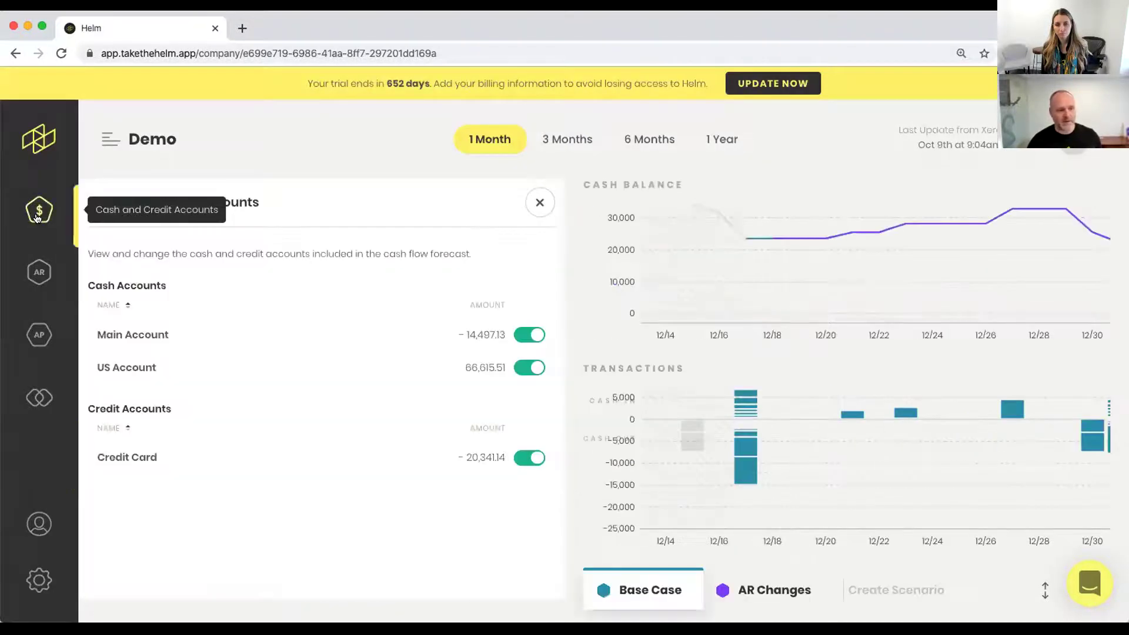
left_click(36, 274)
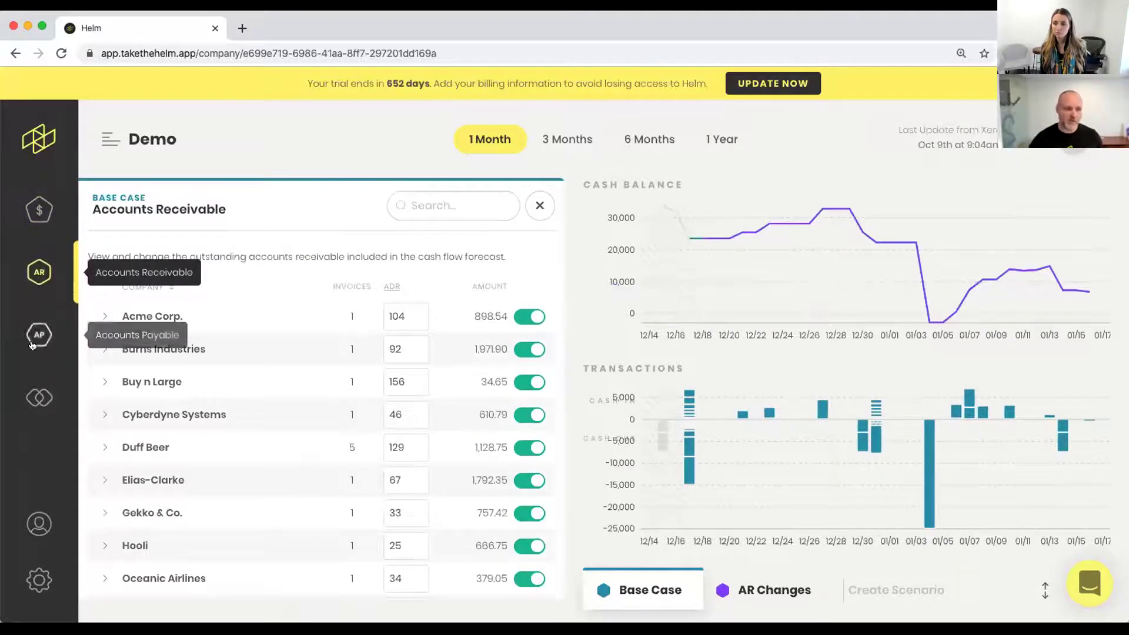
left_click(36, 399)
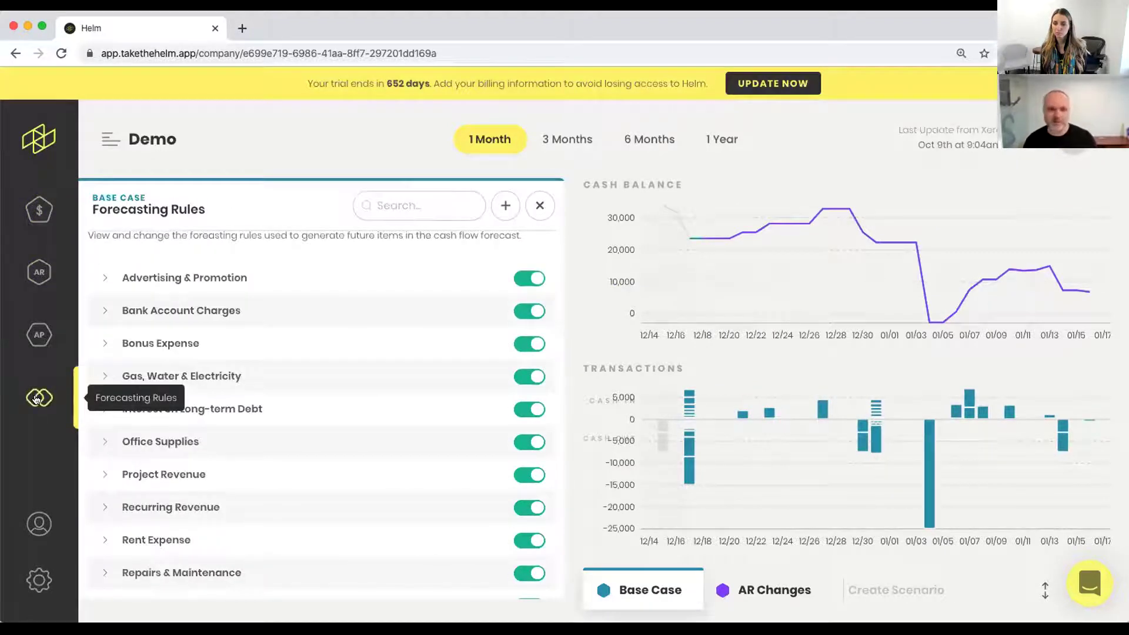
left_click(536, 207)
- In the AR Changes scenario's accounts receivable, set the ADR for Acme Corp. to 30
left_click(409, 589)
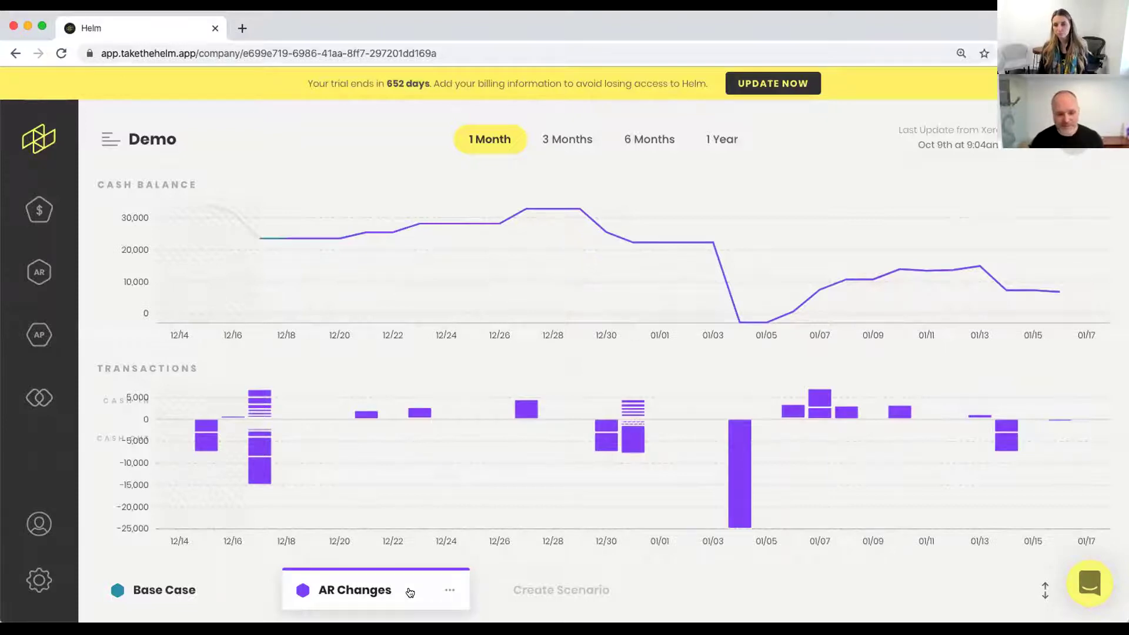
left_click(39, 273)
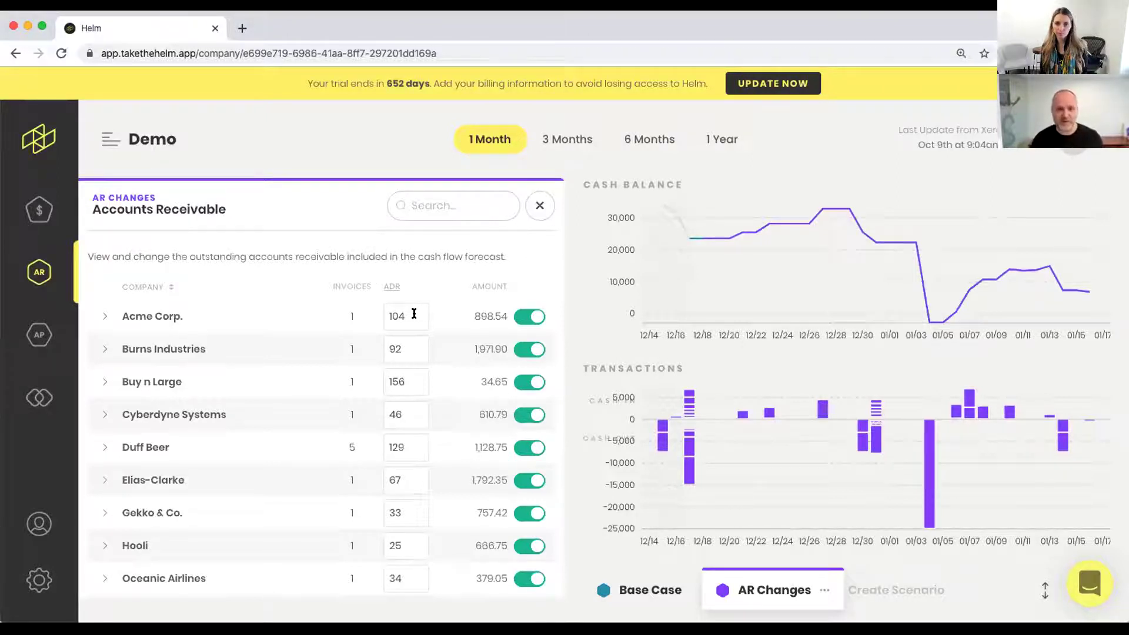
left_click_drag(414, 313, 379, 321)
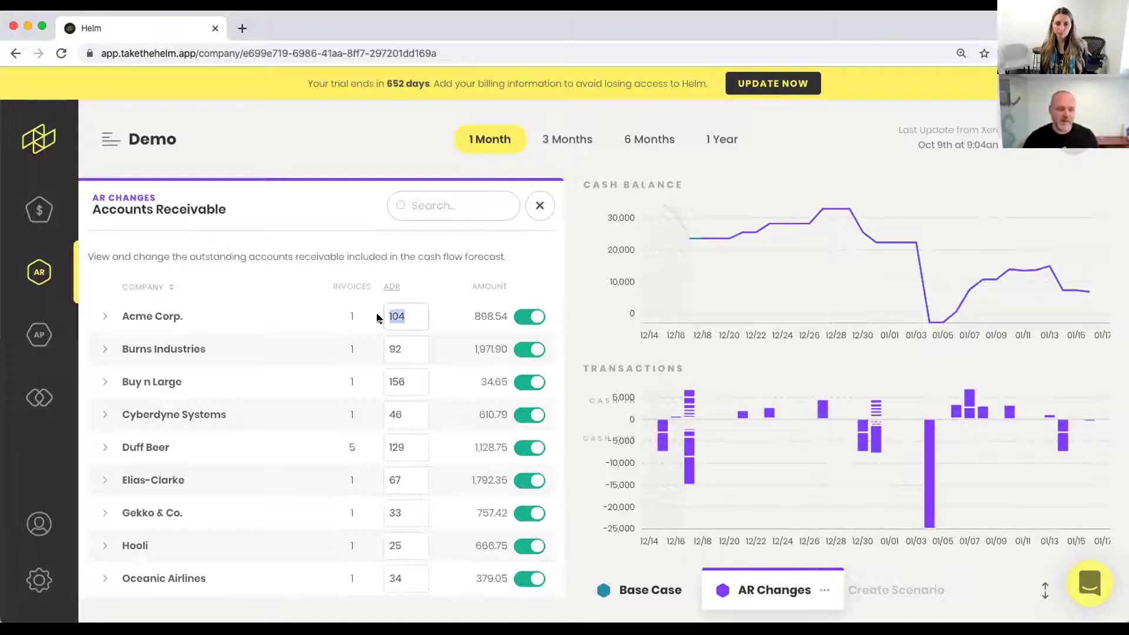
type("30")
left_click(414, 350)
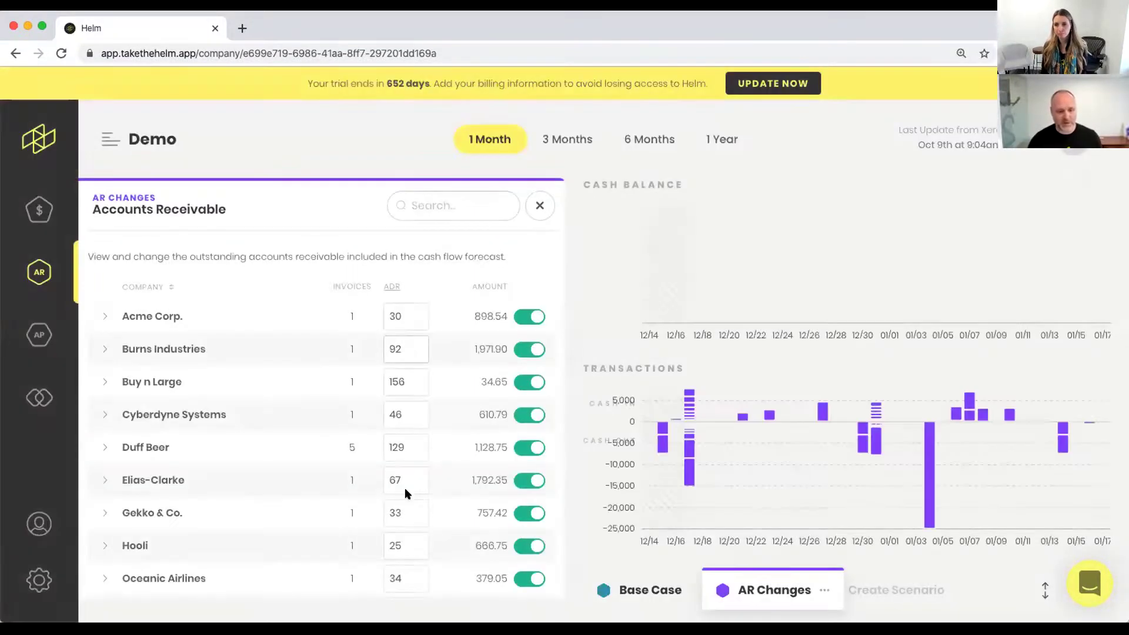
- In the AR Changes accounts receivable, set the ADR for Elias-Clarke and Duff Beer to 30, check the cash balance, and close the list
left_click_drag(411, 477, 340, 471)
type("30")
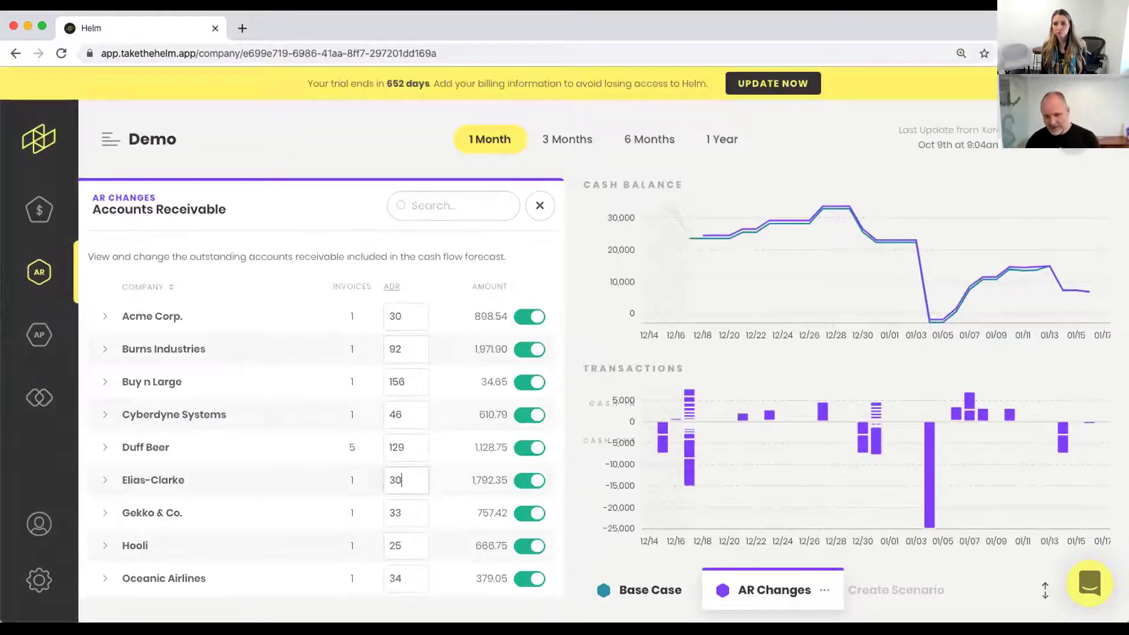
left_click(402, 448)
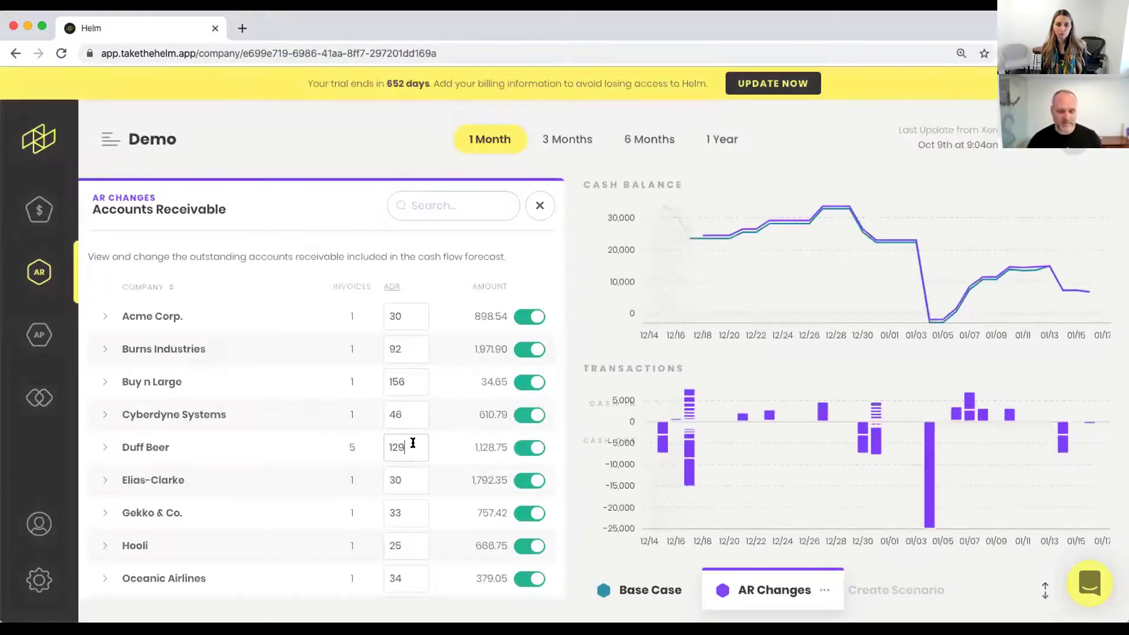
left_click_drag(406, 448, 335, 439)
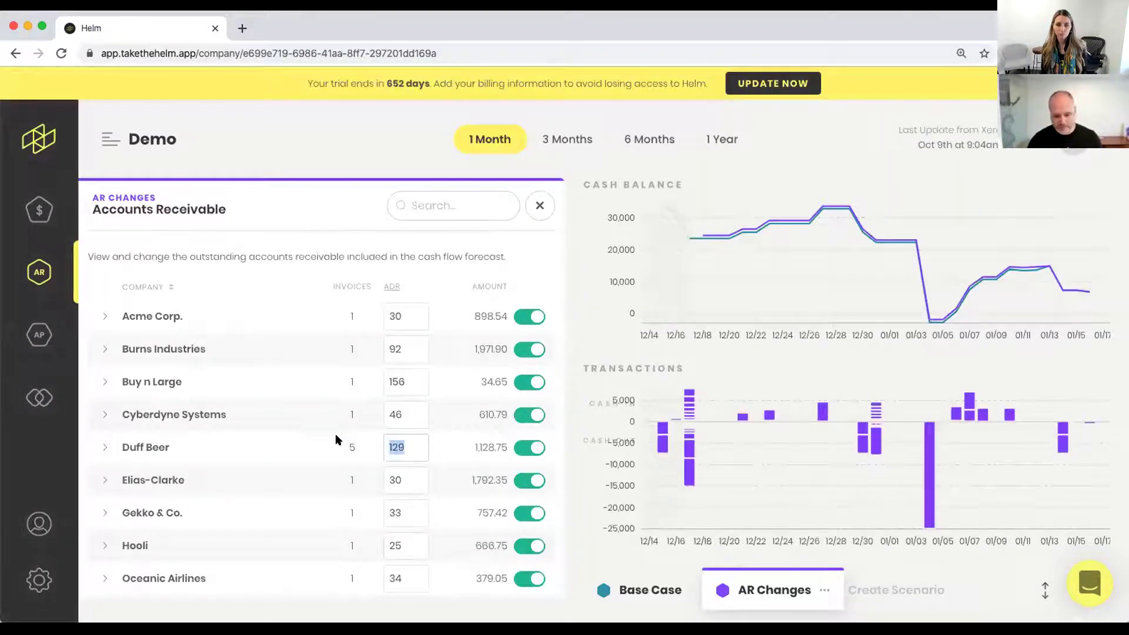
type("30")
left_click(418, 413)
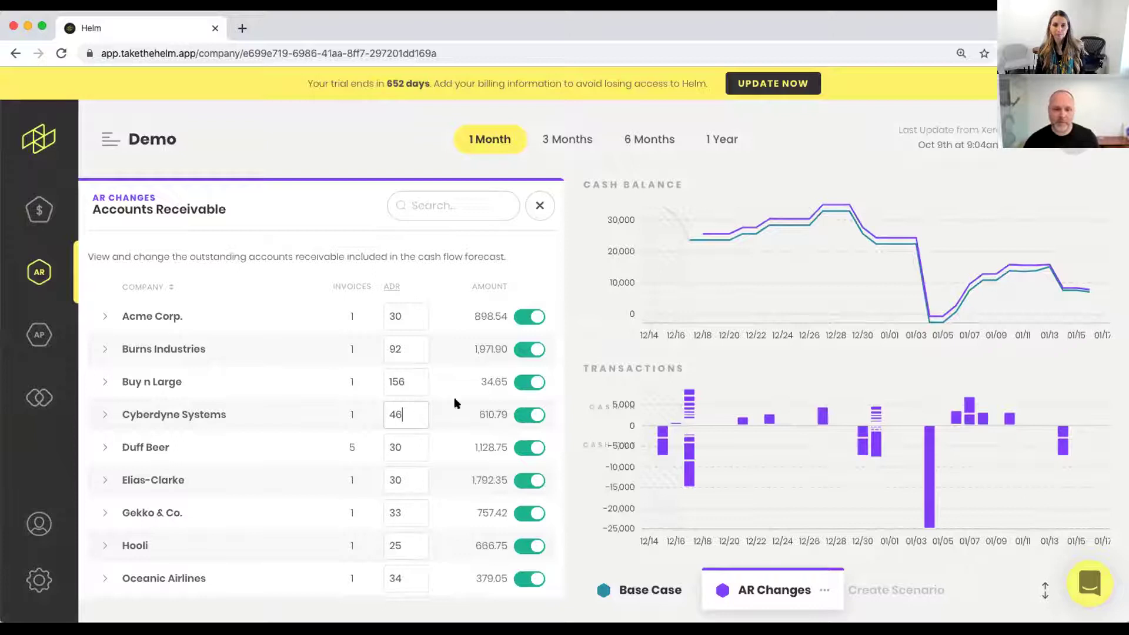
mouse_move(700, 239)
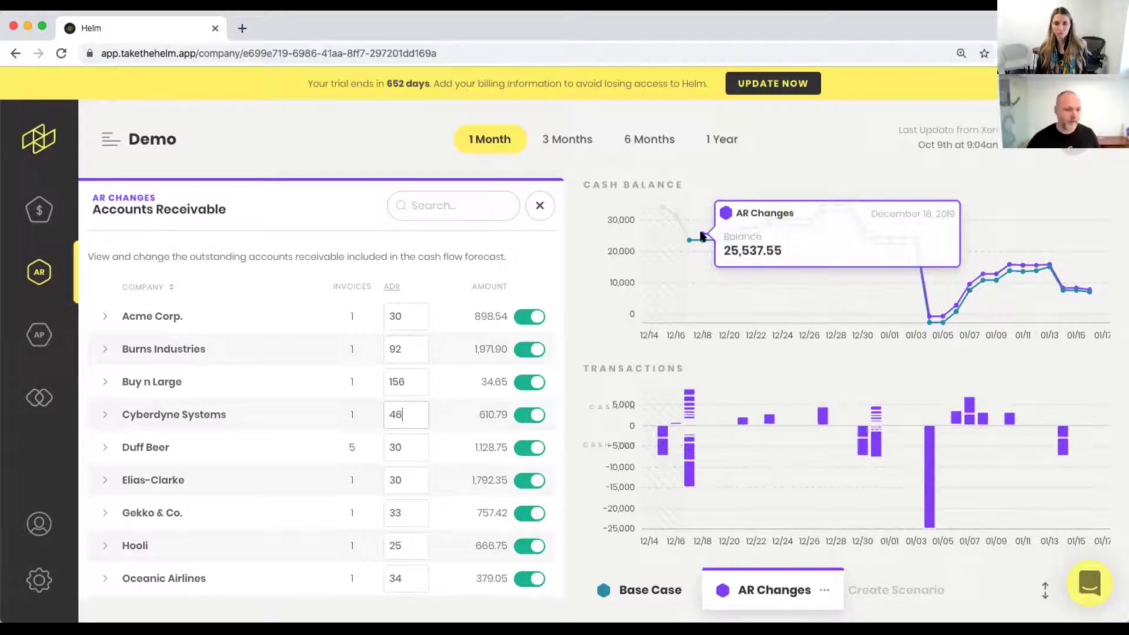
left_click(539, 205)
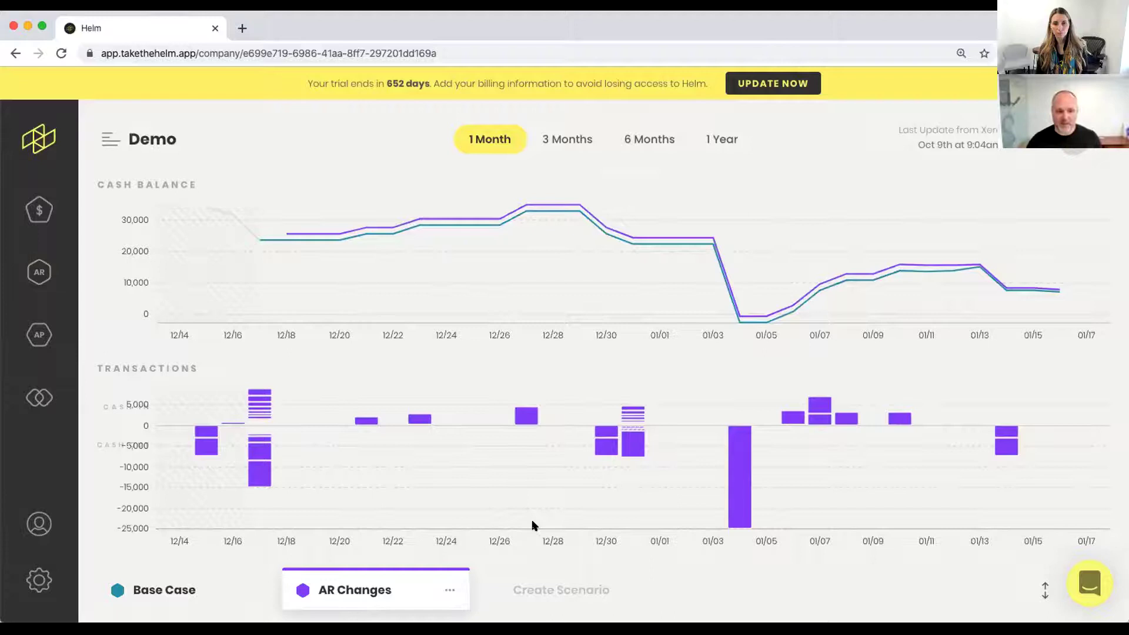
- In the AR Changes accounts payable, set the ADP of the vendor with the 6,500.00 payable to 400, and close the list
left_click(39, 334)
left_click_drag(405, 375, 352, 375)
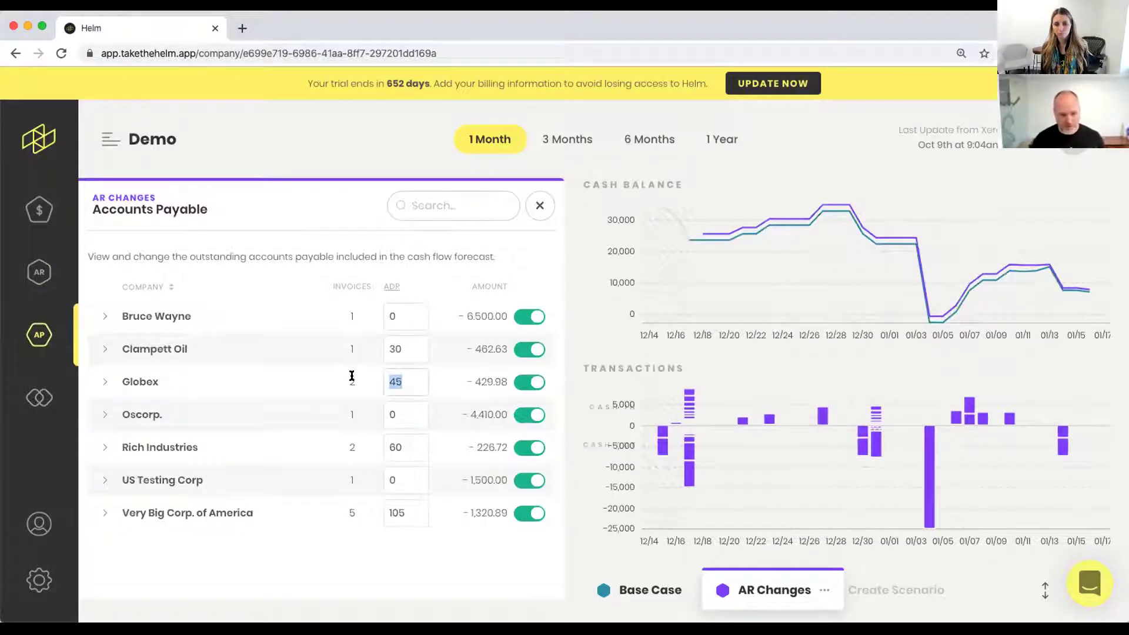
left_click_drag(403, 319, 382, 316)
type("400")
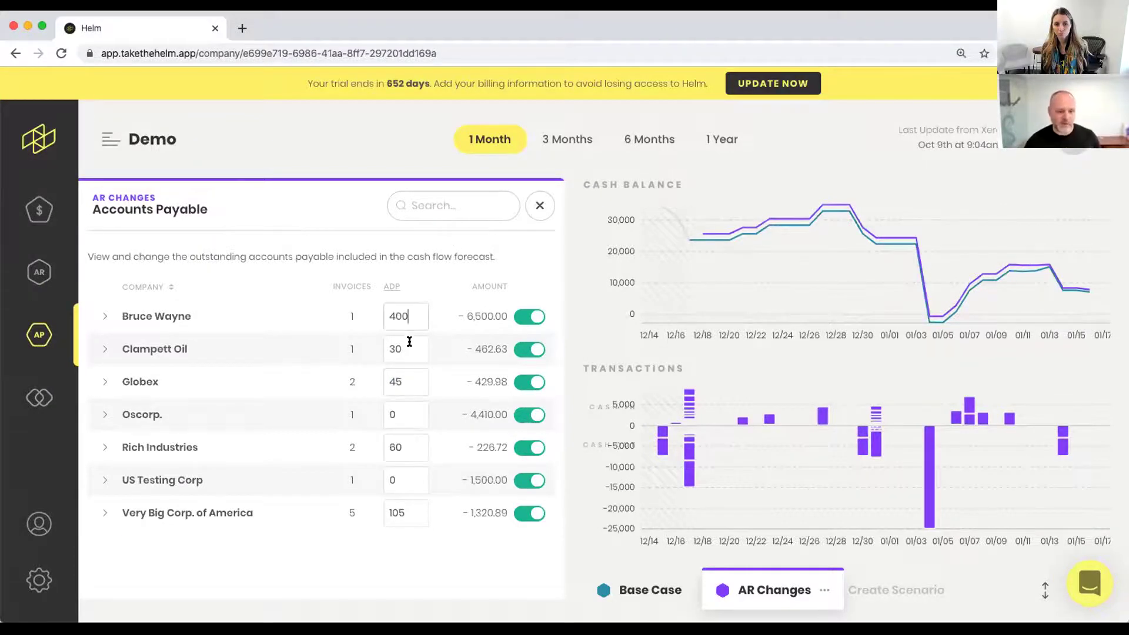
left_click(413, 349)
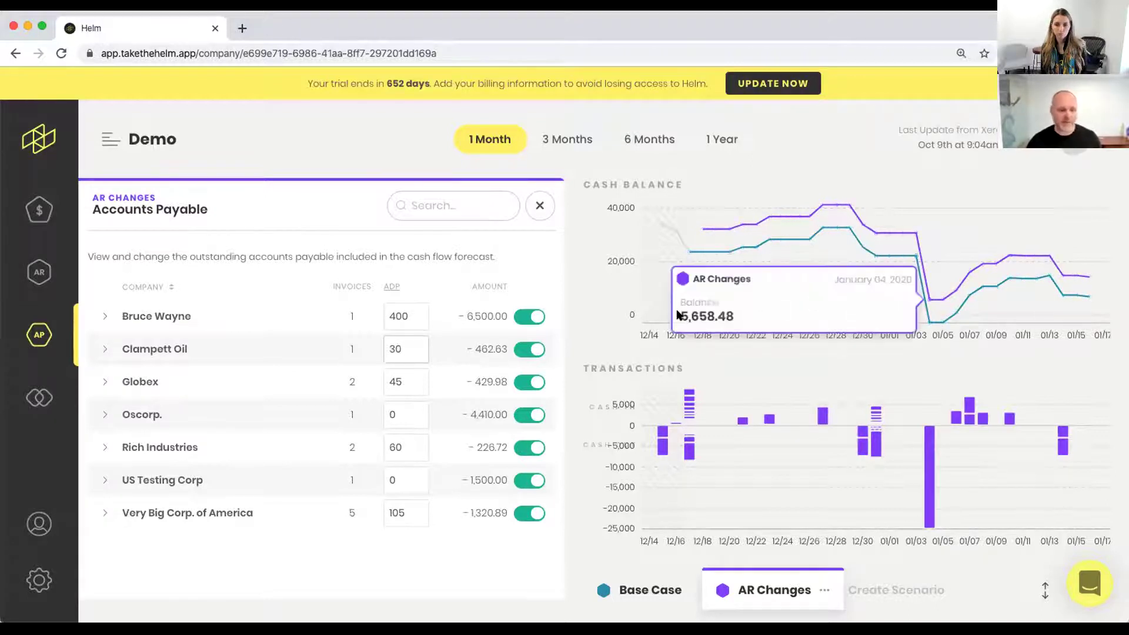
left_click(539, 206)
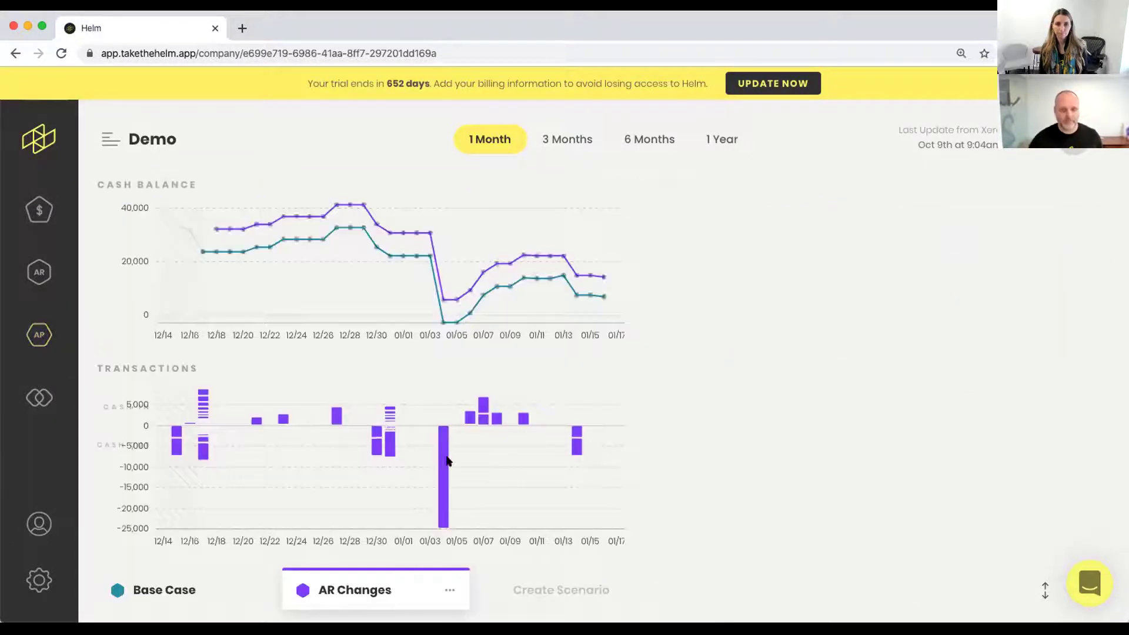
- Delete the AR Changes scenario and confirm the deletion
left_click(449, 591)
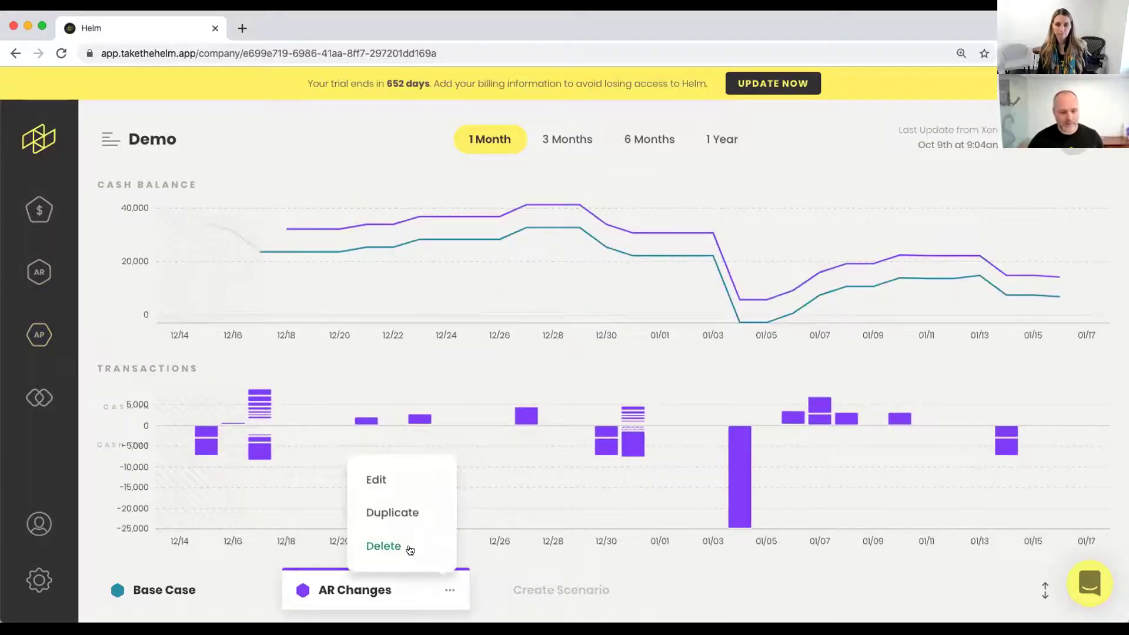
left_click(407, 545)
left_click(693, 384)
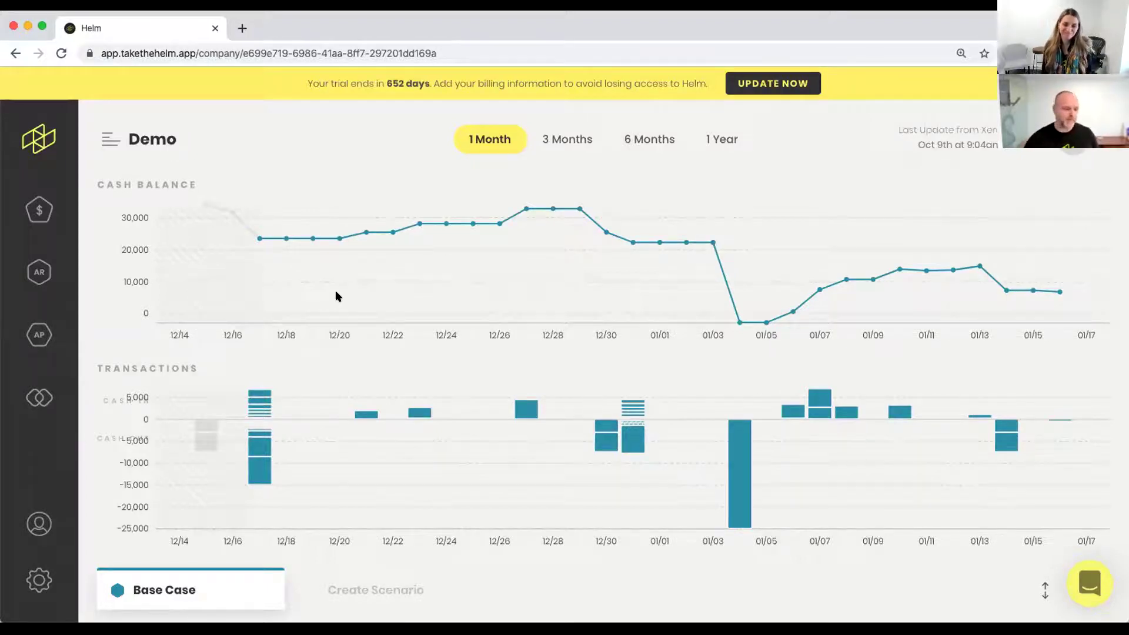
- Examine the user invitation form with its Can Modify option in the Demo settings, and leave without saving
left_click(38, 520)
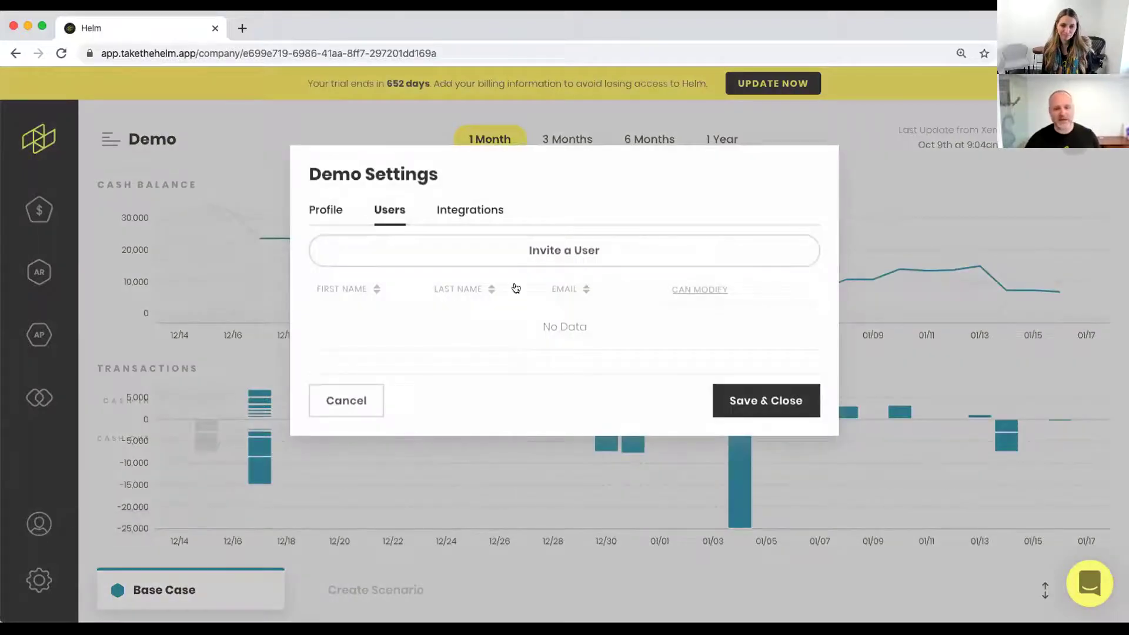
left_click(528, 250)
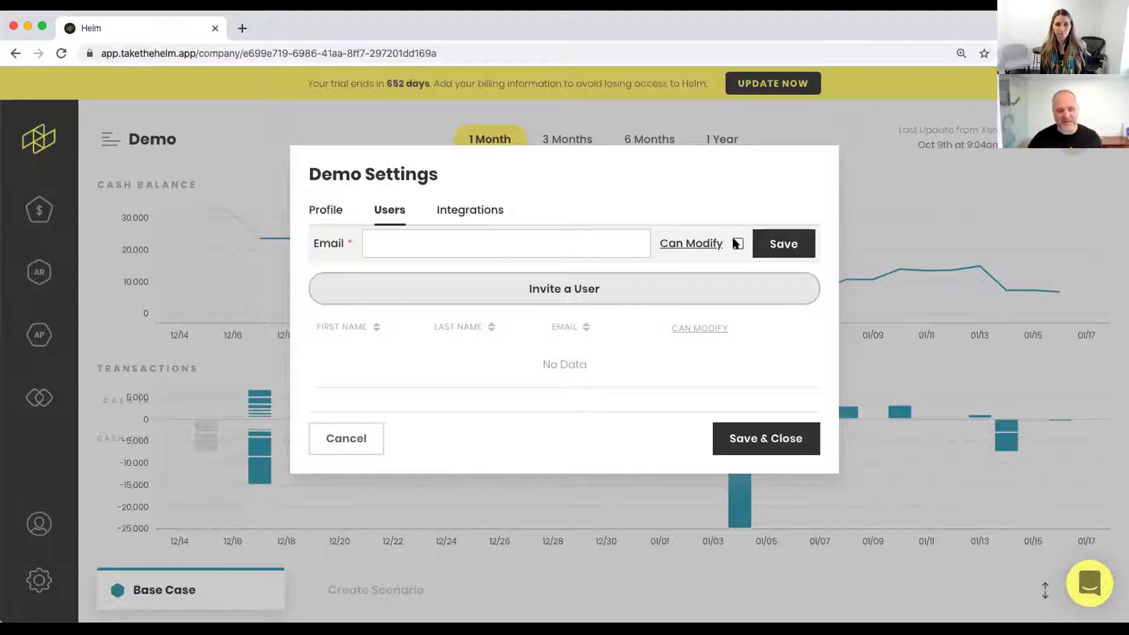
left_click(344, 440)
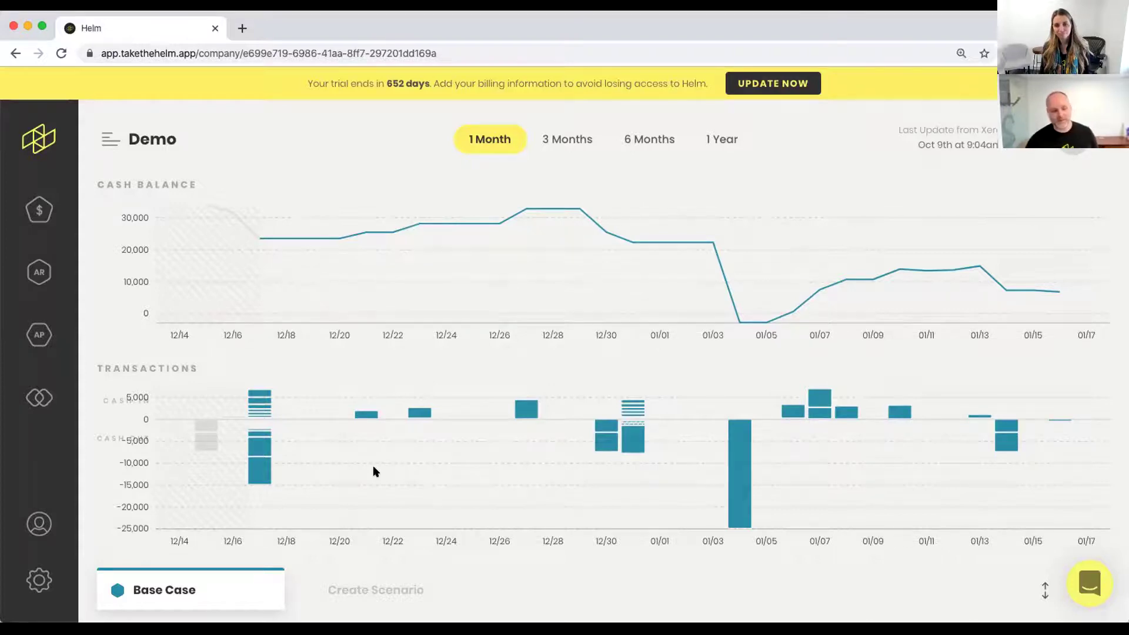
- Create a new scenario named "test" with the default purple color and no description
left_click(390, 591)
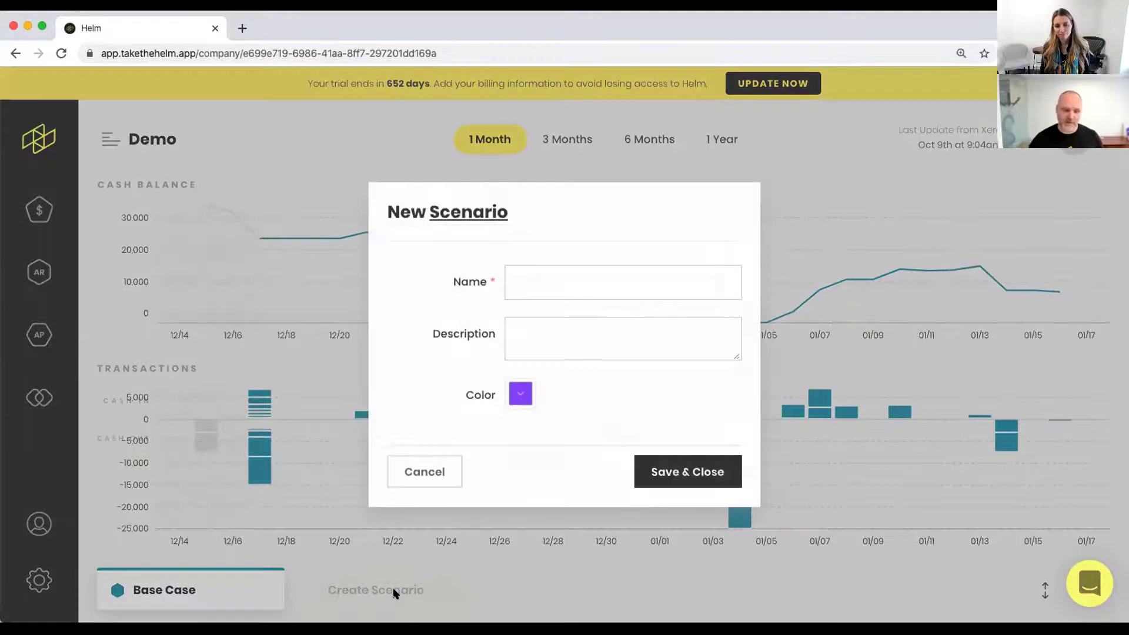
left_click(596, 279)
type("test")
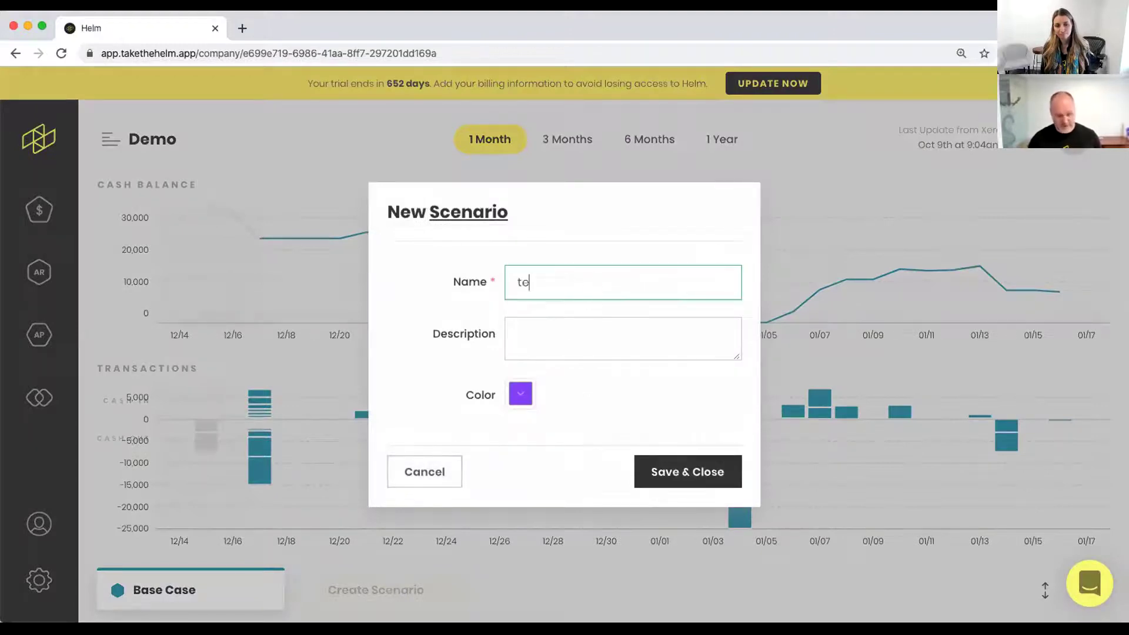
left_click(673, 470)
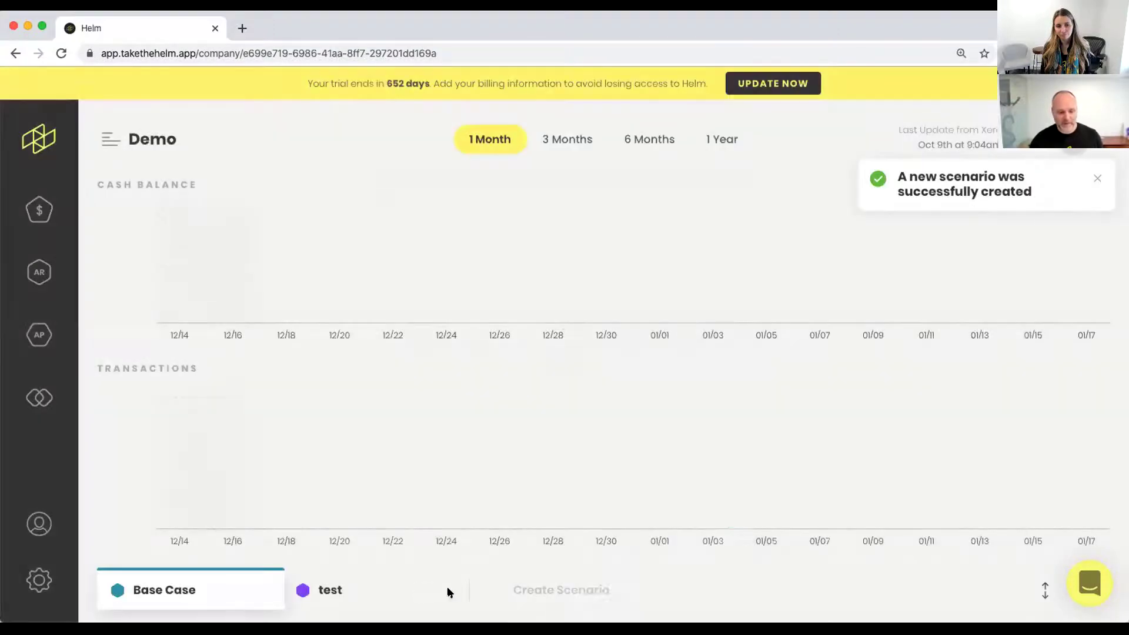
- Create another scenario named "test 2" with the default purple color and no description
left_click(584, 591)
left_click(526, 281)
type("test 2")
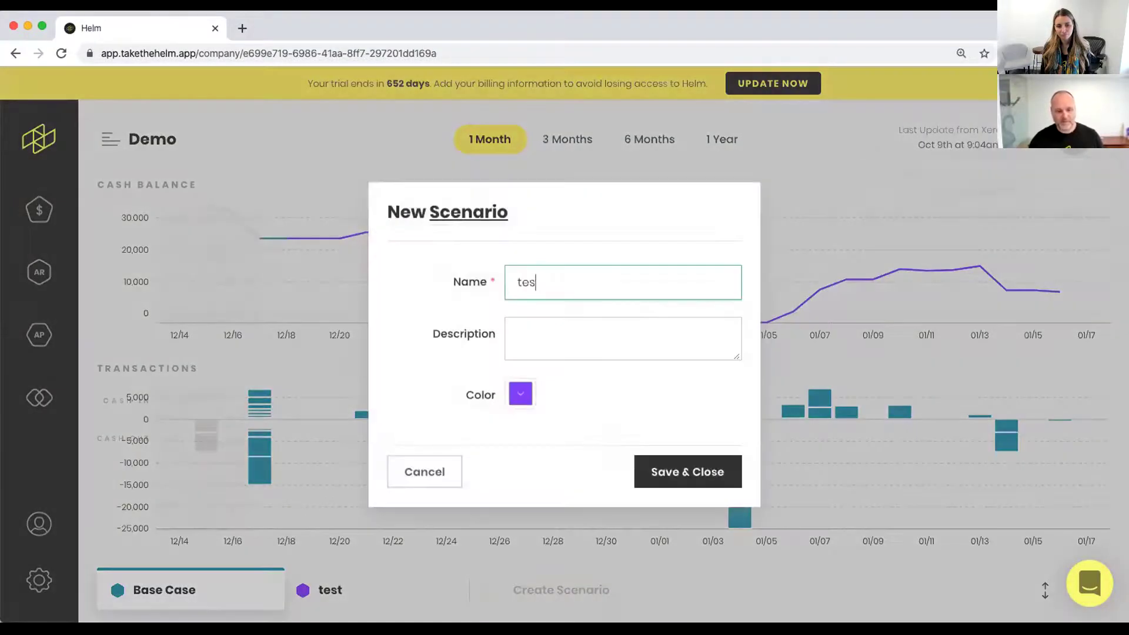
left_click(671, 459)
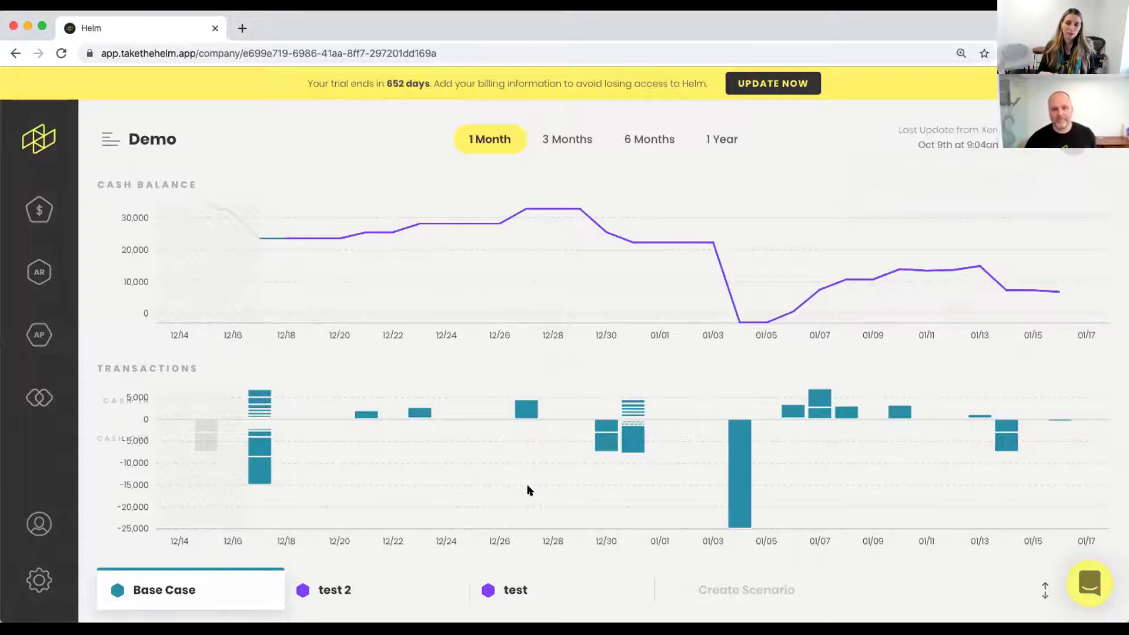
- Edit the "test 2" scenario, change its color to the green #78CCAD, and save it
mouse_move(575, 595)
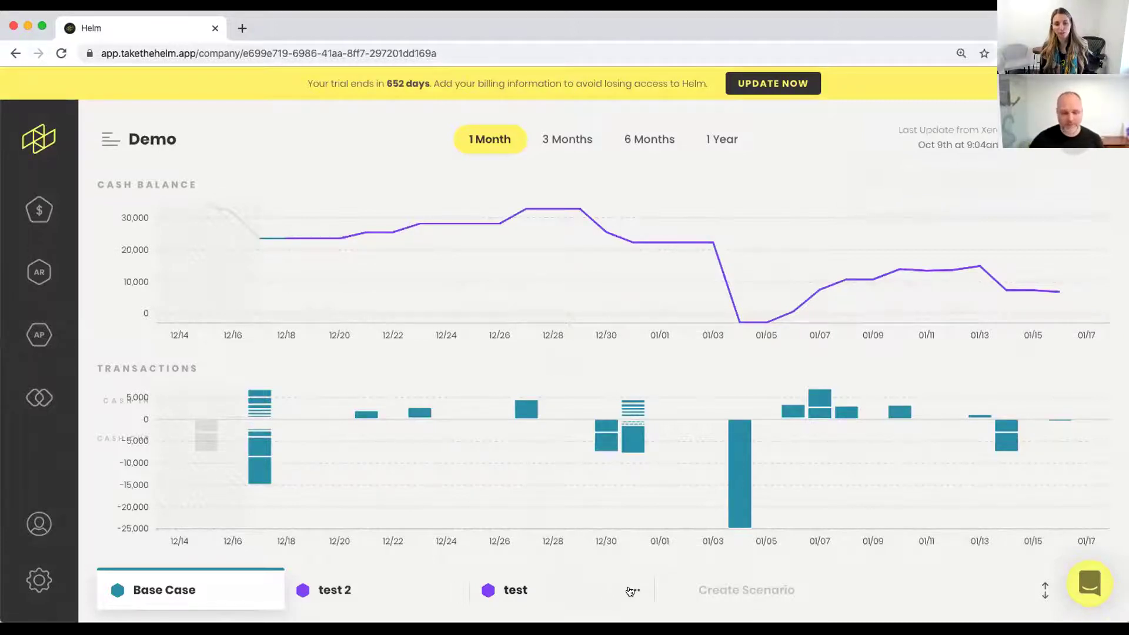
left_click(630, 591)
left_click(600, 589)
left_click(408, 593)
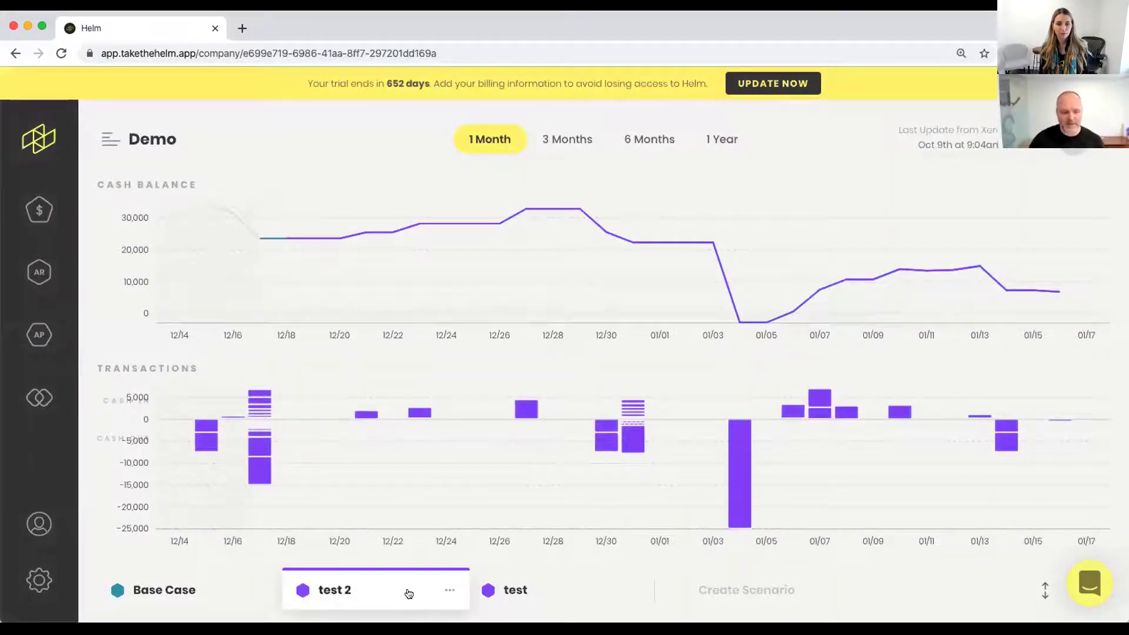
left_click(450, 589)
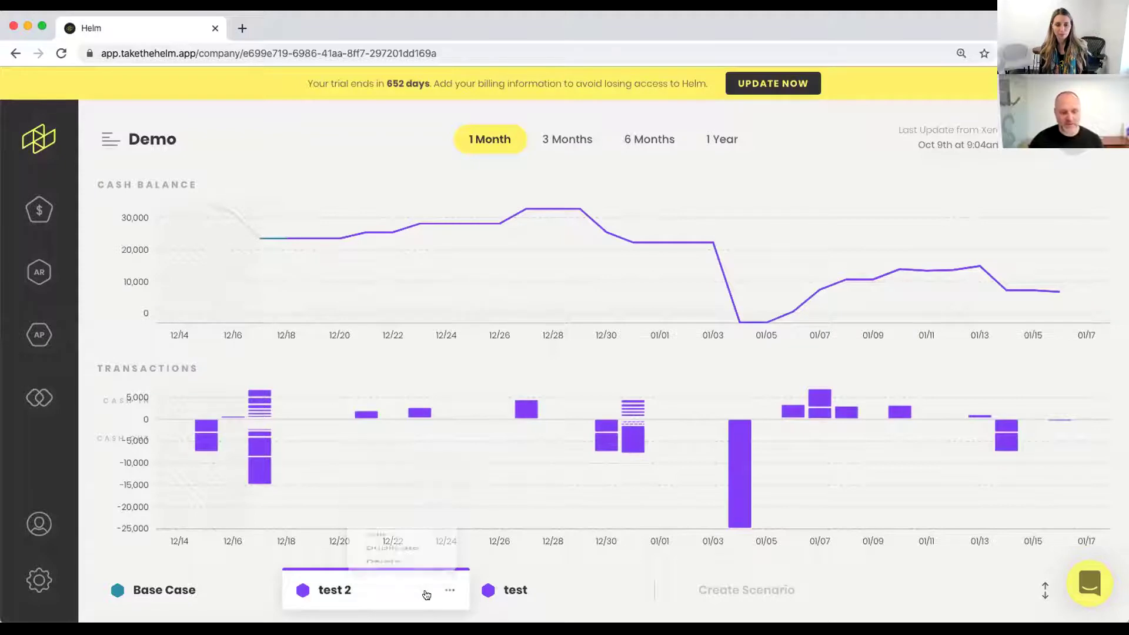
left_click(445, 590)
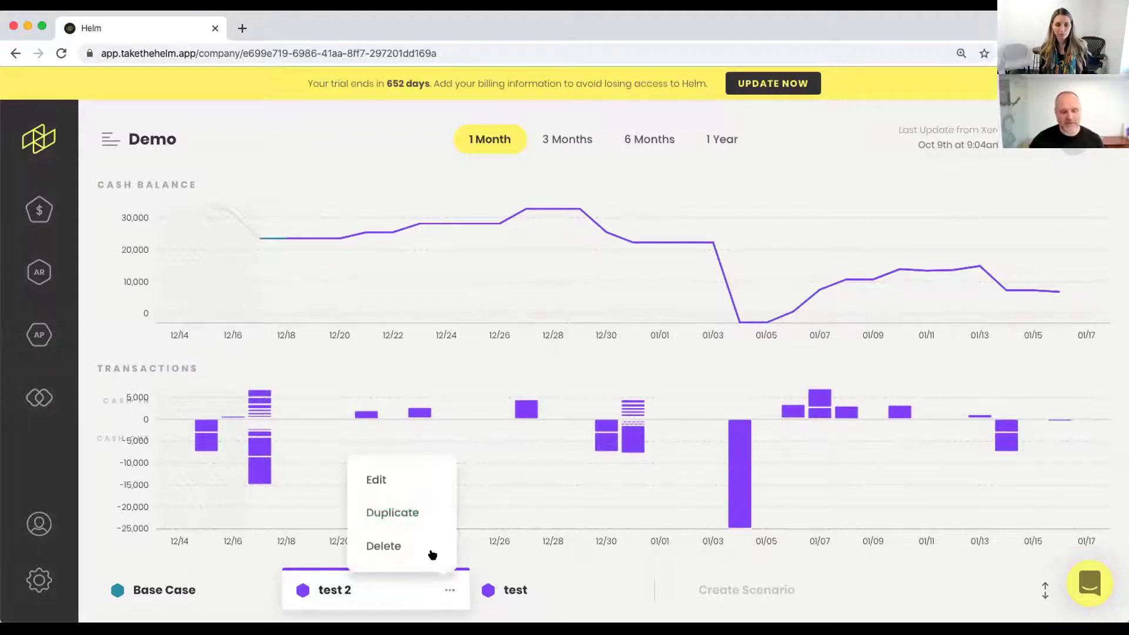
left_click(377, 480)
left_click(520, 394)
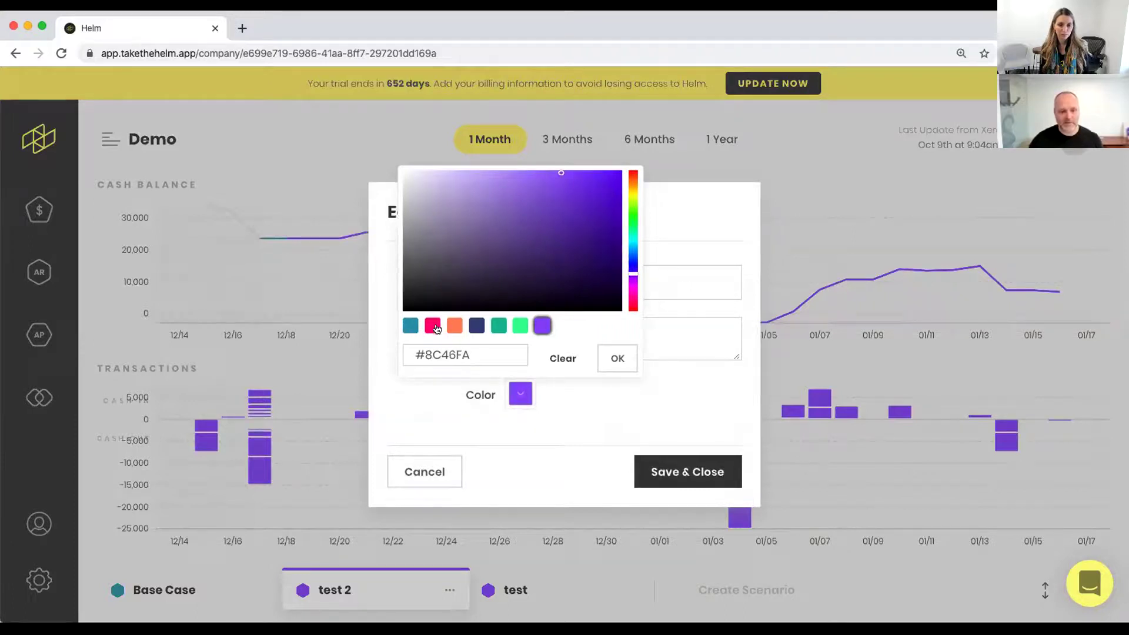
left_click(533, 255)
left_click(483, 237)
left_click(493, 198)
left_click_drag(633, 276, 636, 232)
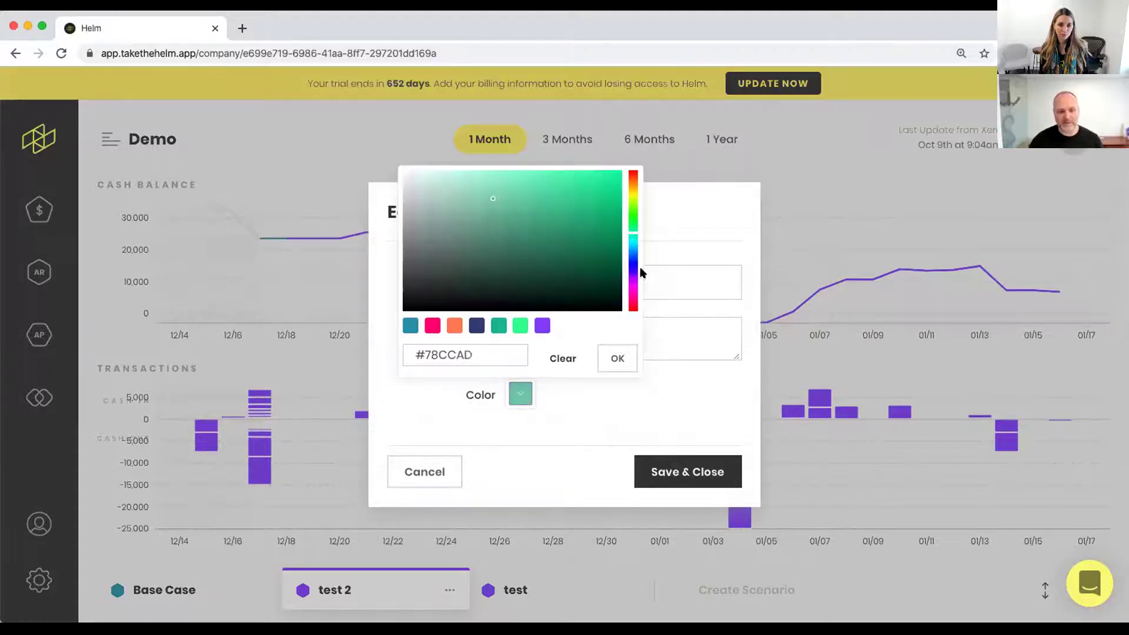
left_click(617, 356)
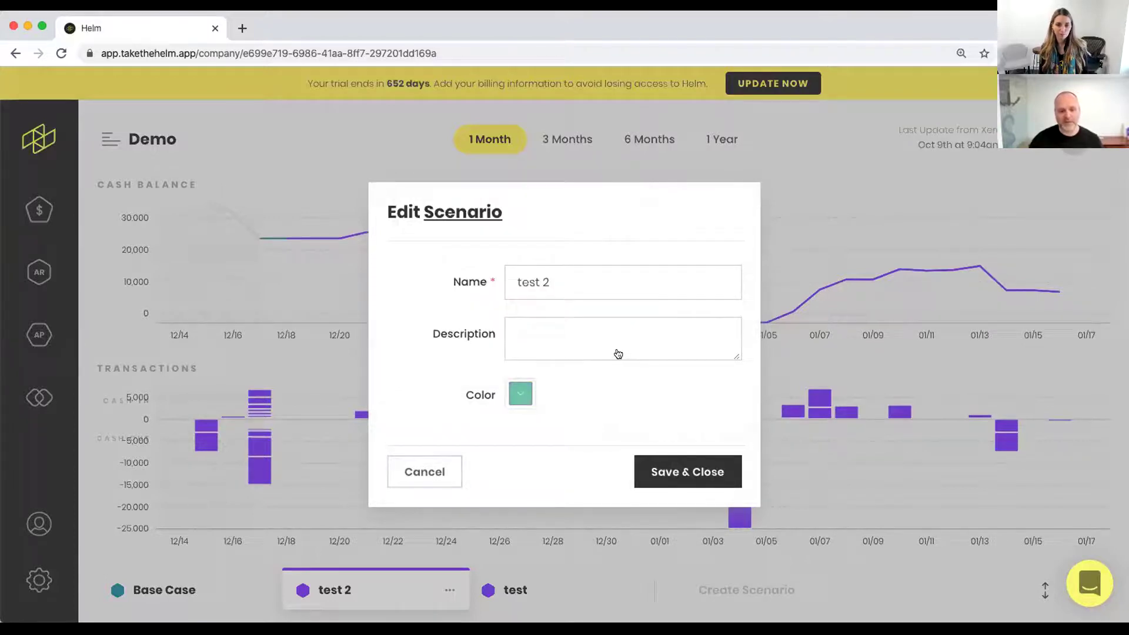
left_click(663, 461)
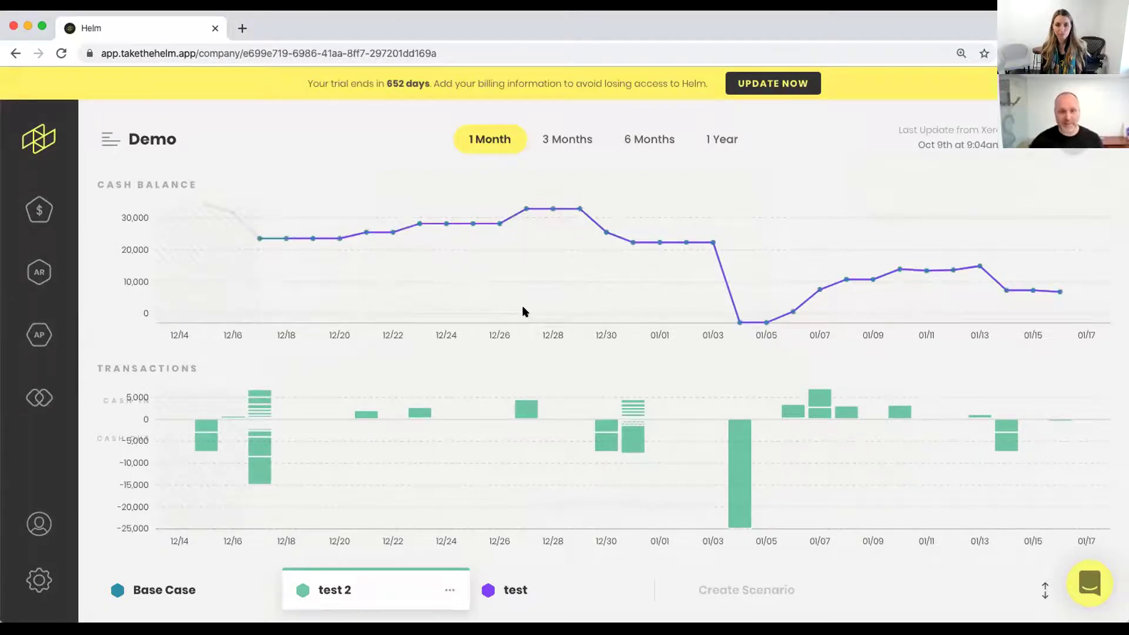
- Hide the "test" scenario's line in the cash balance chart, view its transactions, and show the line again
left_click(487, 591)
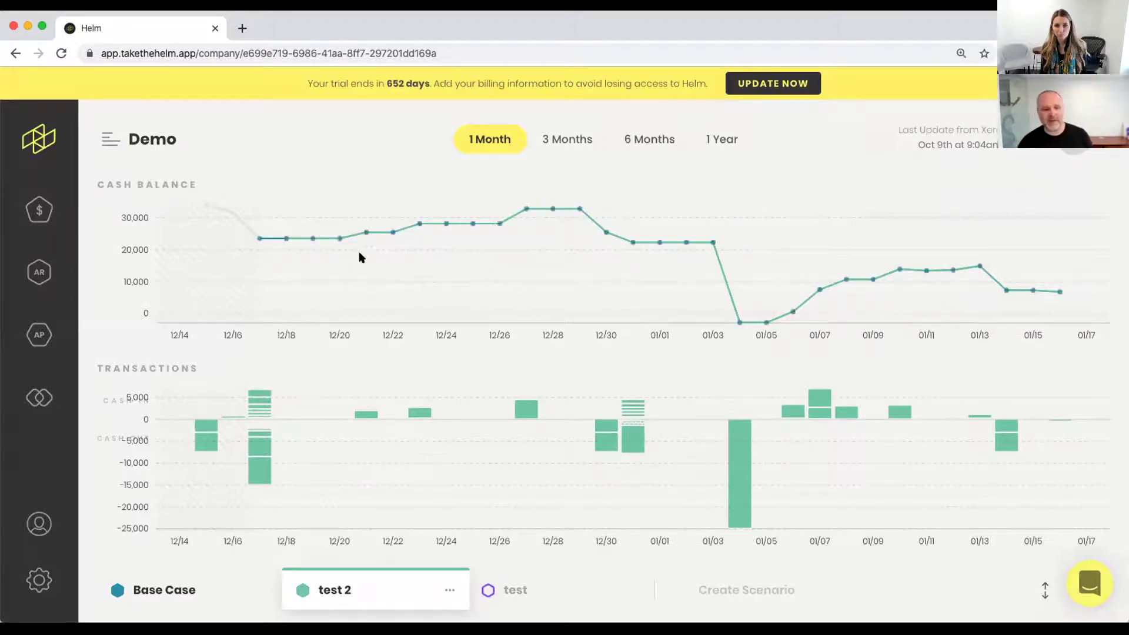
mouse_move(741, 467)
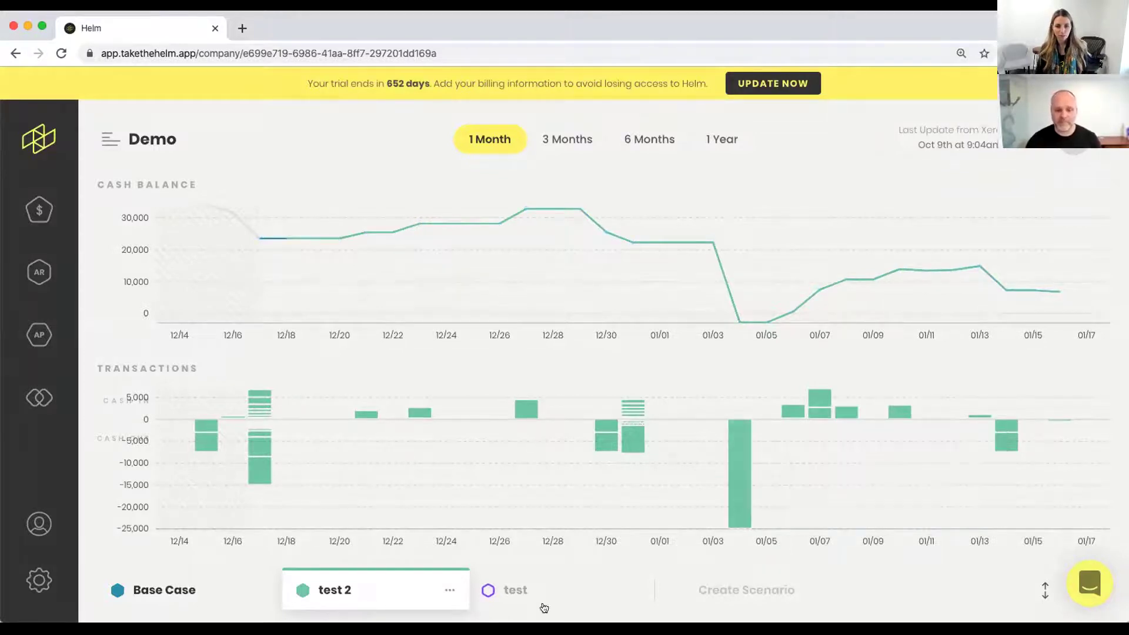
left_click(569, 587)
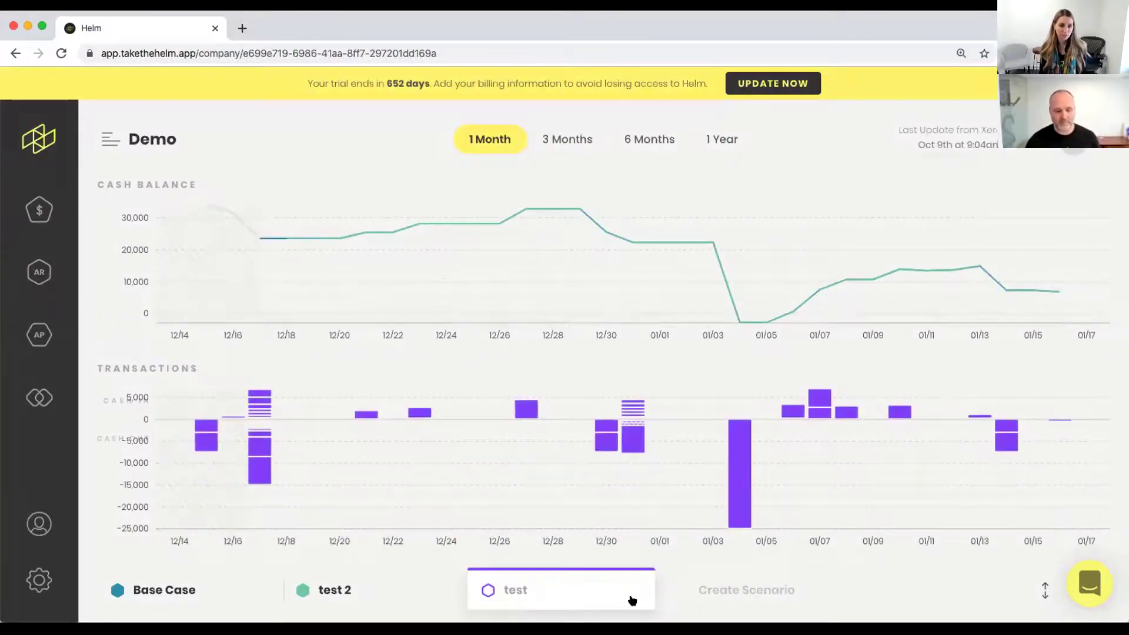
left_click(488, 590)
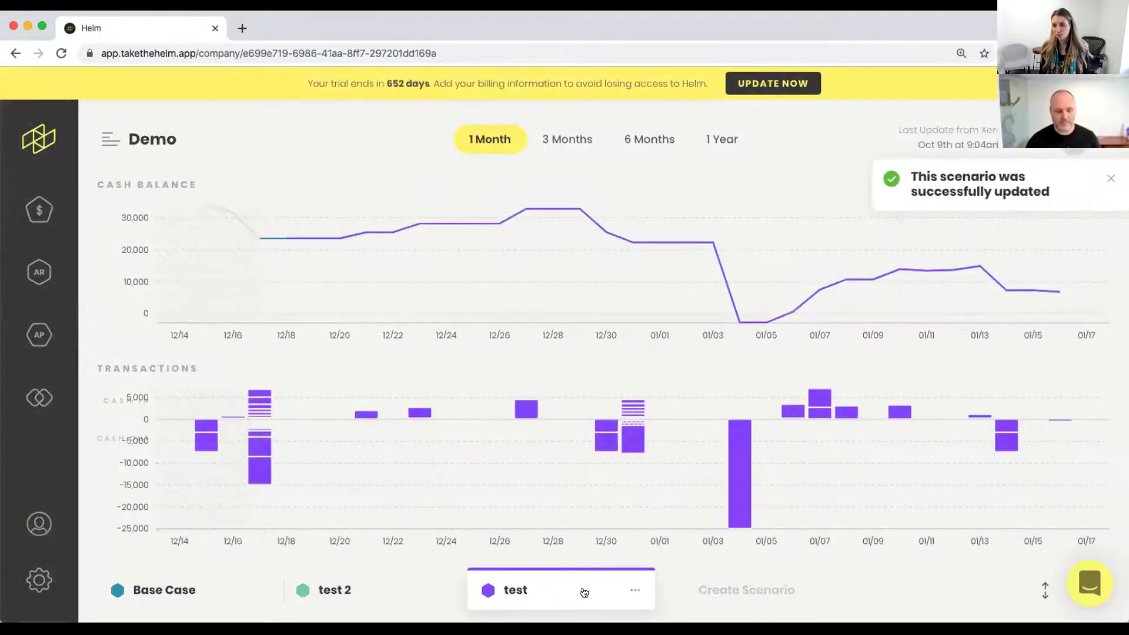
- Delete the "test" scenario and confirm the deletion
left_click(629, 589)
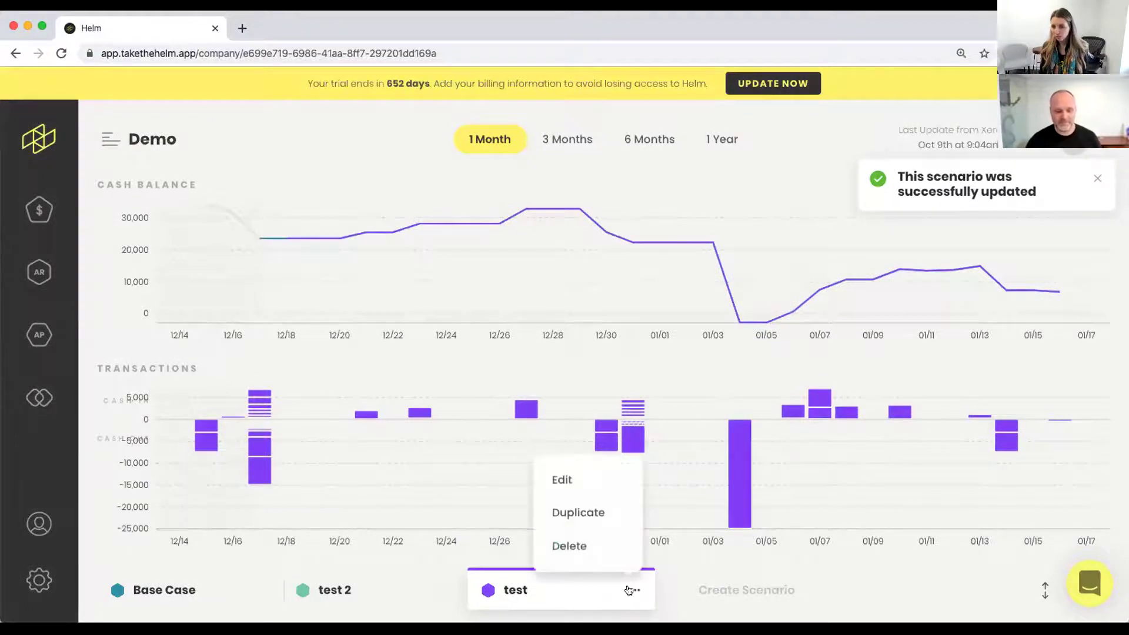
left_click(582, 544)
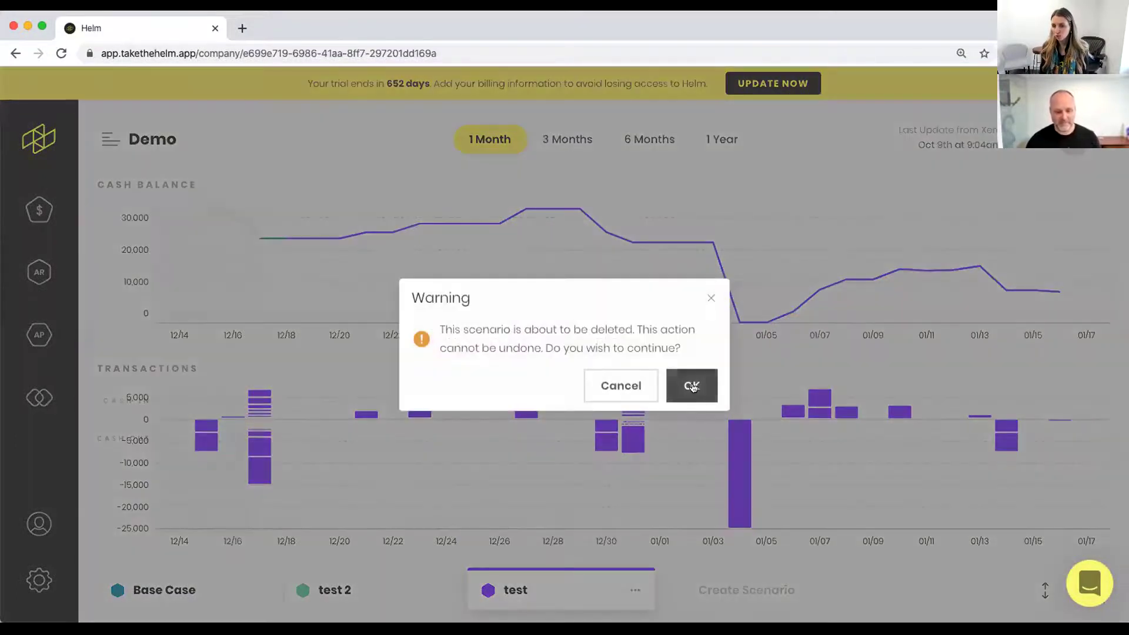
left_click(693, 385)
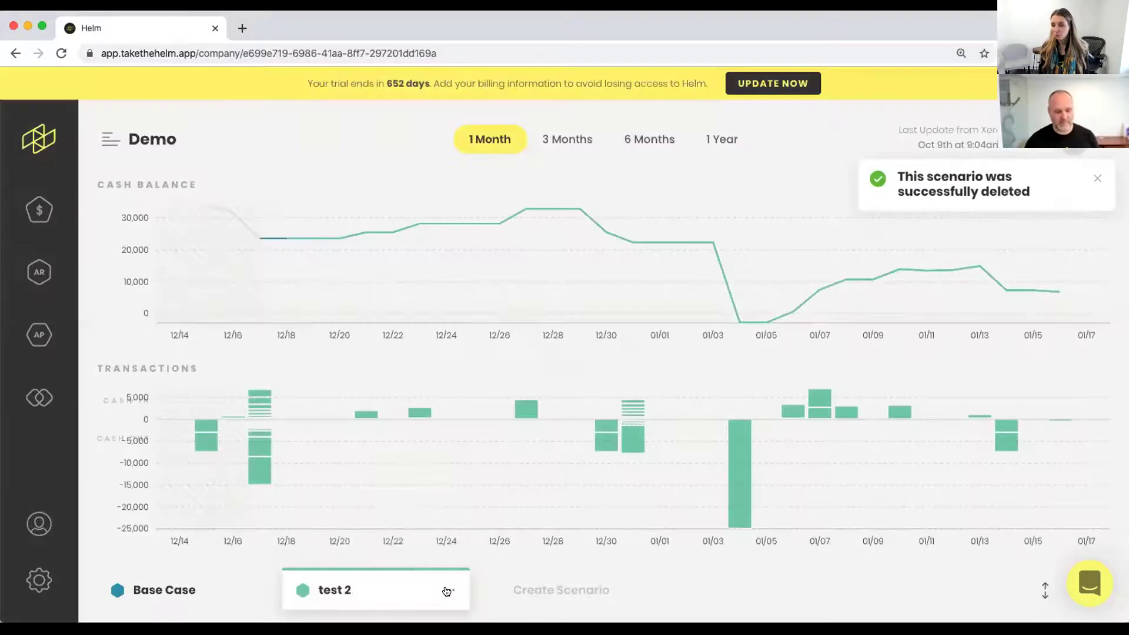
- Delete the "test 2" scenario, confirm the deletion, and display the Base Case
left_click(449, 589)
left_click(413, 547)
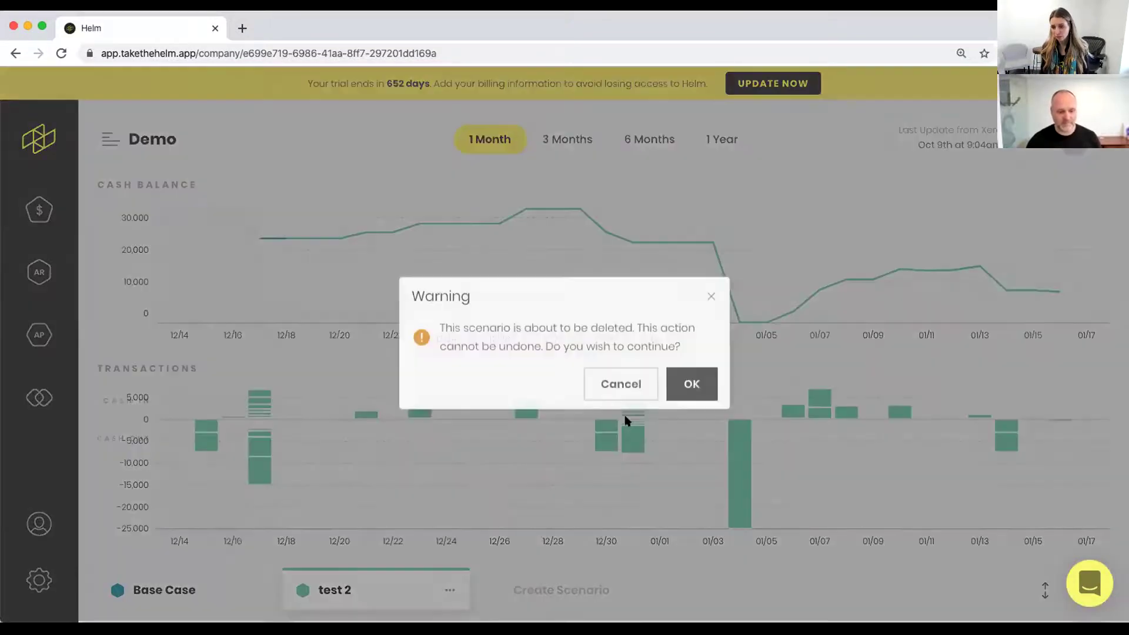
left_click(687, 385)
left_click(233, 590)
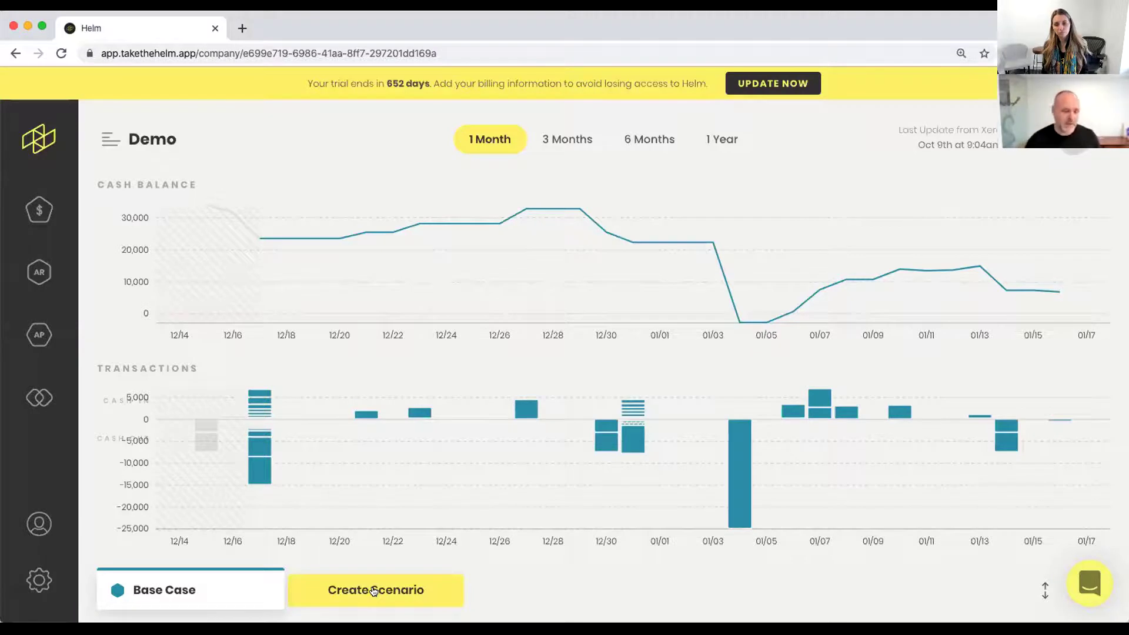
- Create a scenario named "Dividends" with the default purple color and no description
left_click(374, 590)
left_click(546, 283)
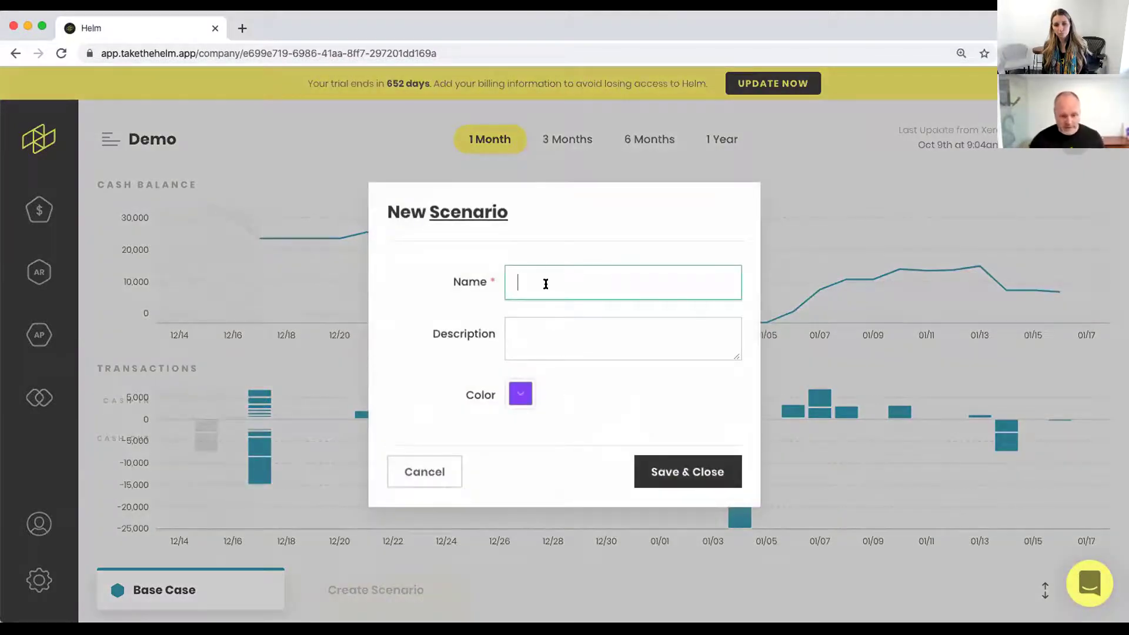
type("Divden")
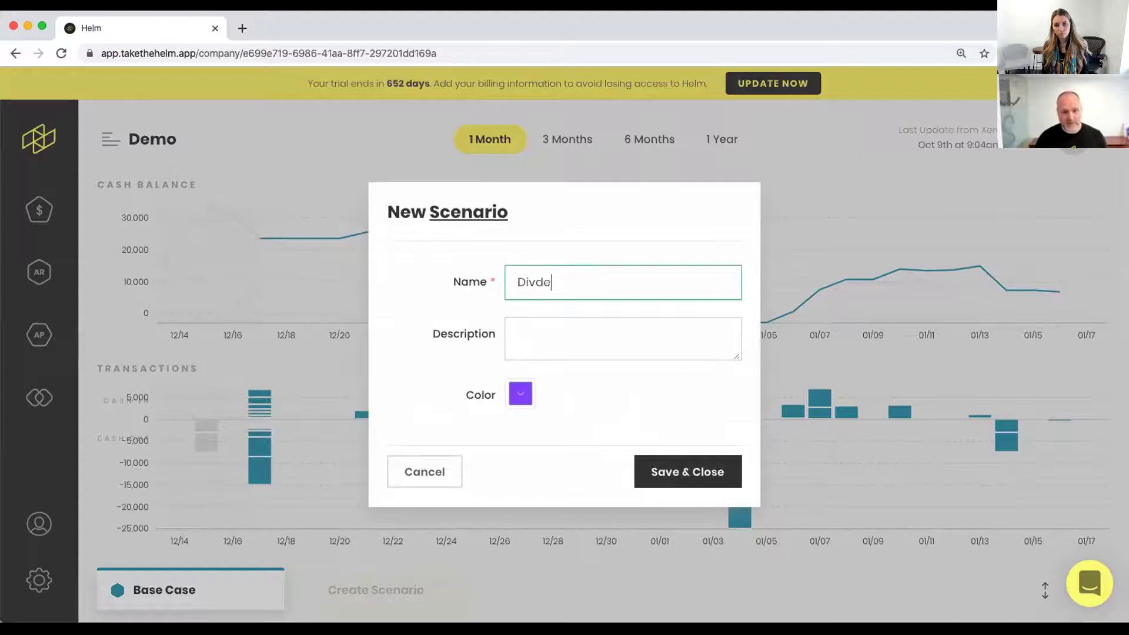
key("BackSpace")
key("BackSpace")
key("BackSpace")
type("idends")
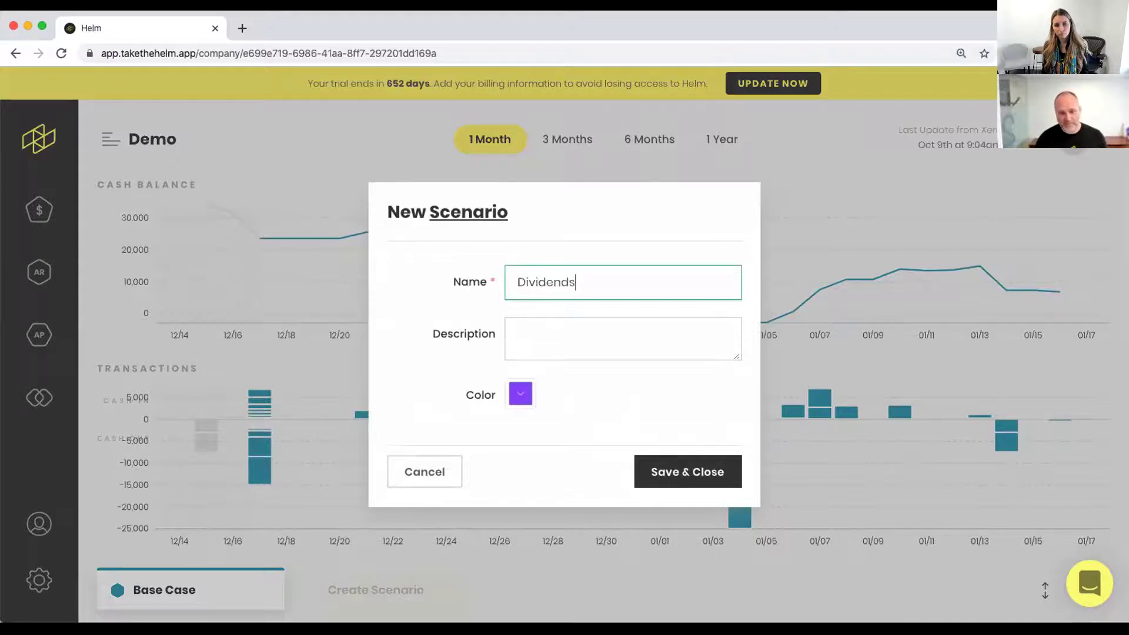
left_click(673, 466)
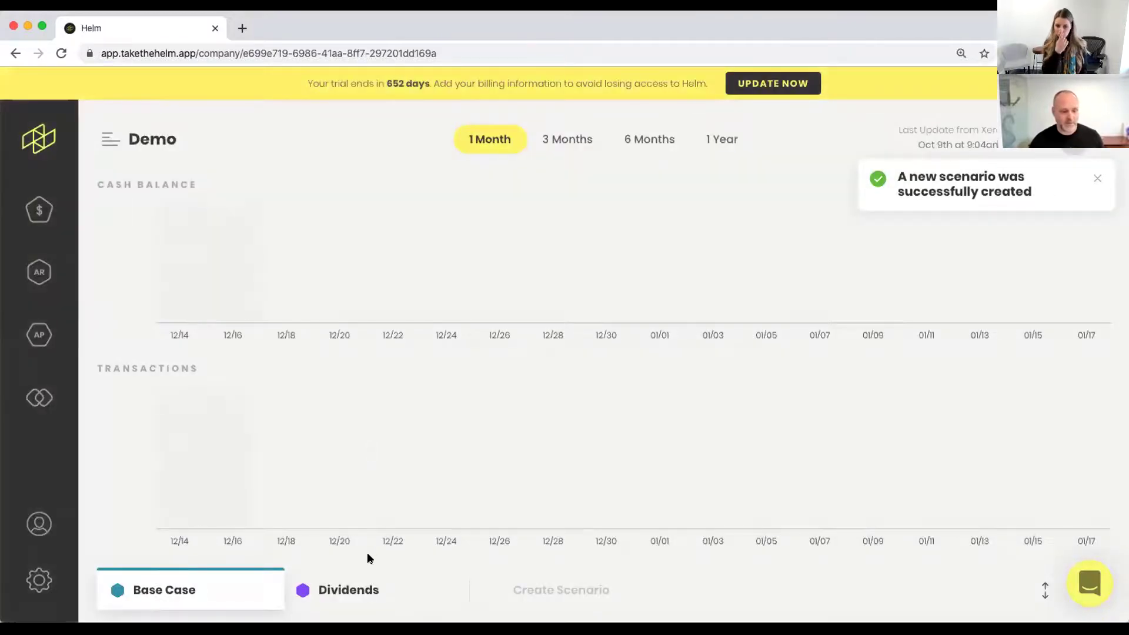
- Compare the charts of the Dividends scenario and the Base Case, ending on Dividends
left_click(373, 592)
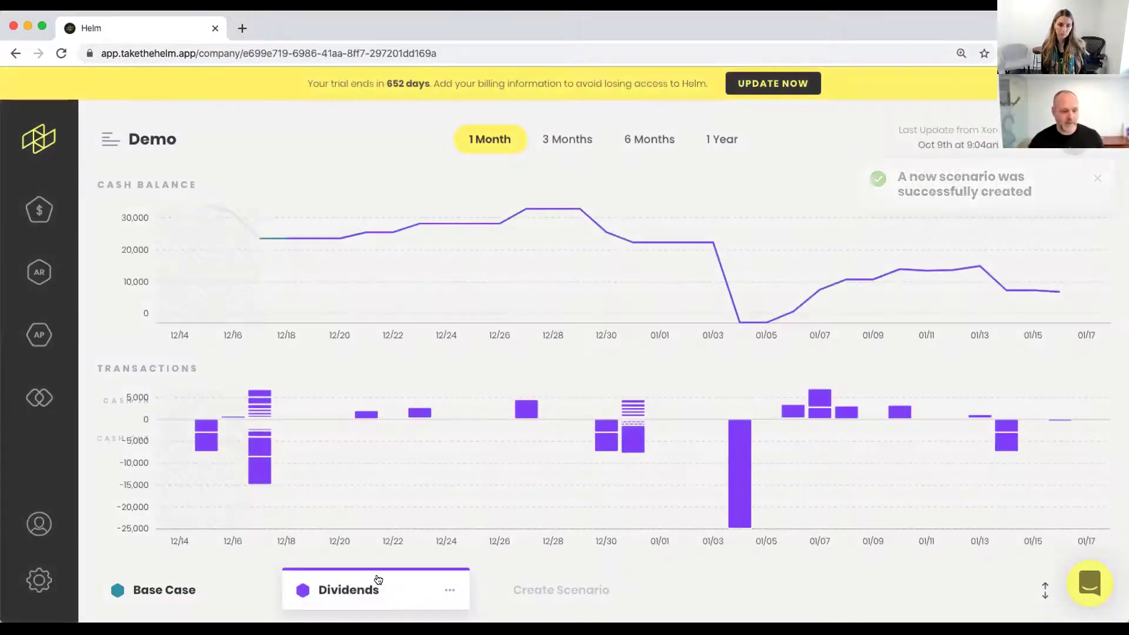
left_click(234, 592)
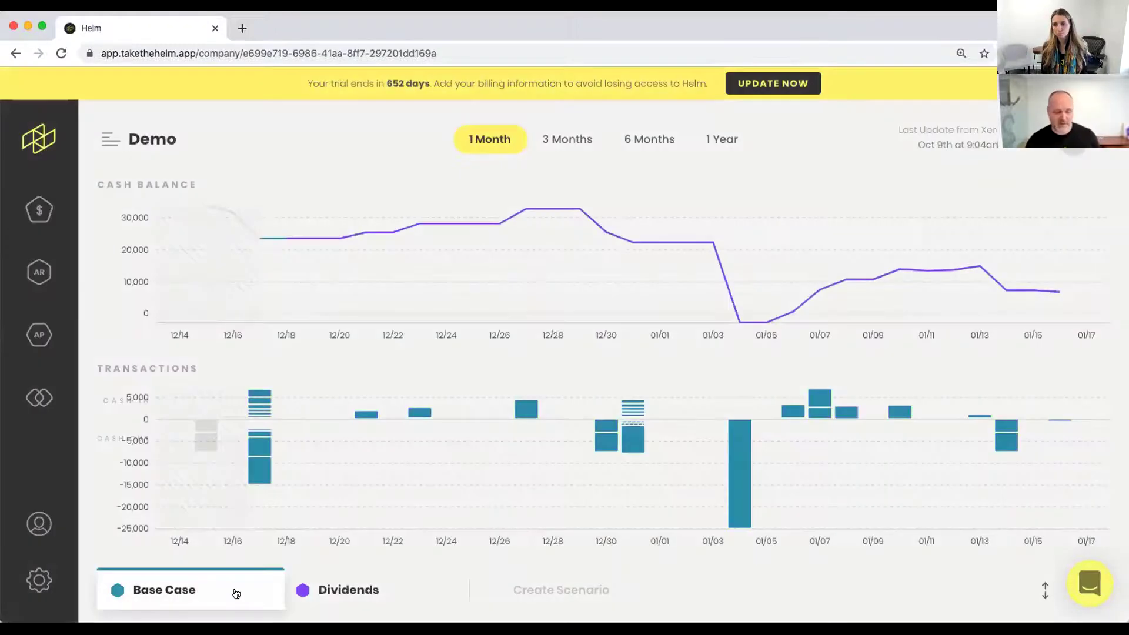
left_click(340, 589)
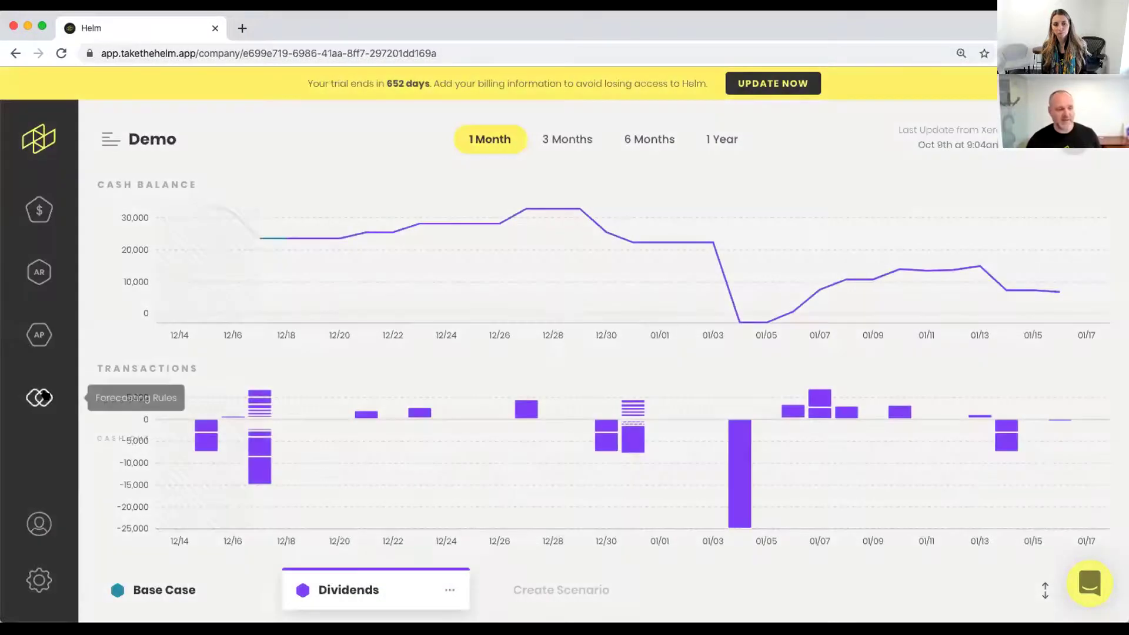
- Open the forecasting rules and view them for the Dividends scenario and the Base Case, returning to Dividends
left_click(44, 397)
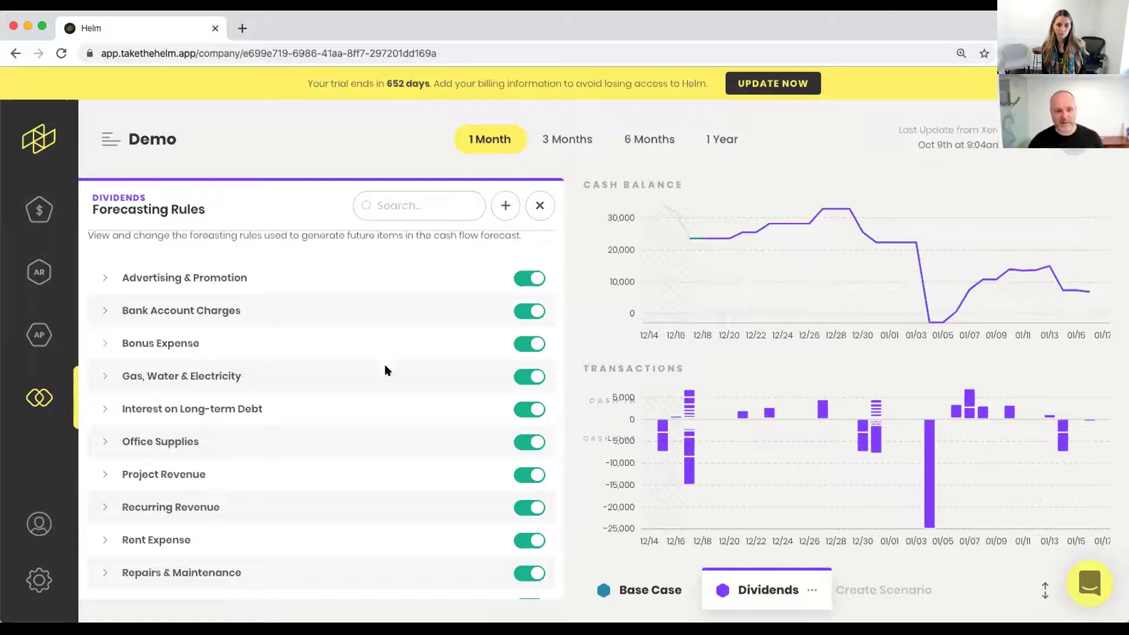
left_click(650, 589)
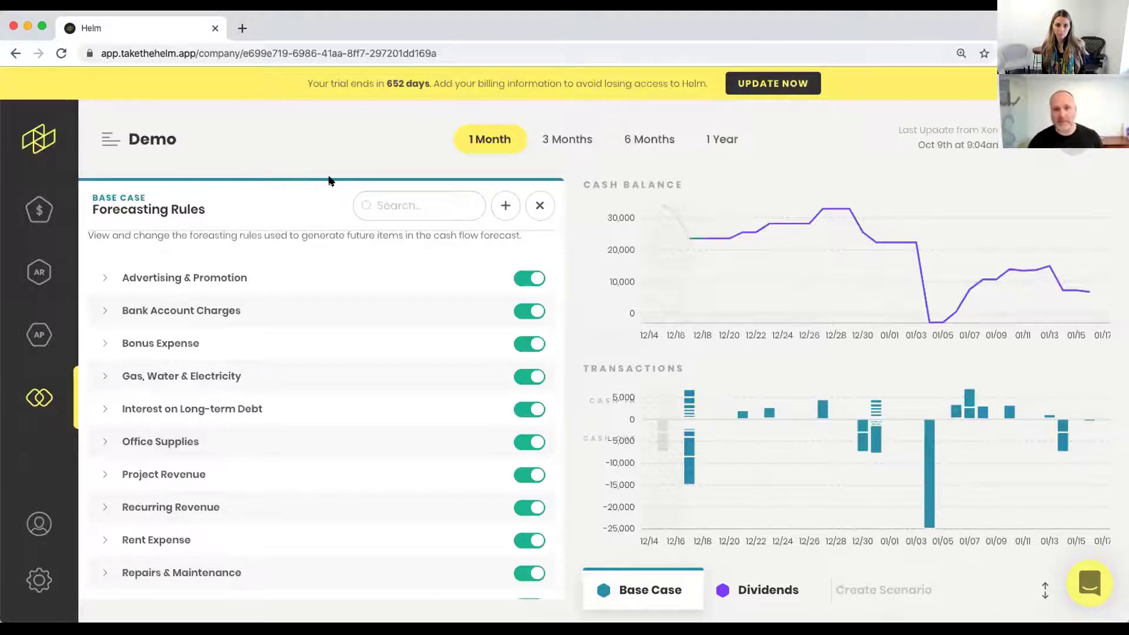
left_click(764, 590)
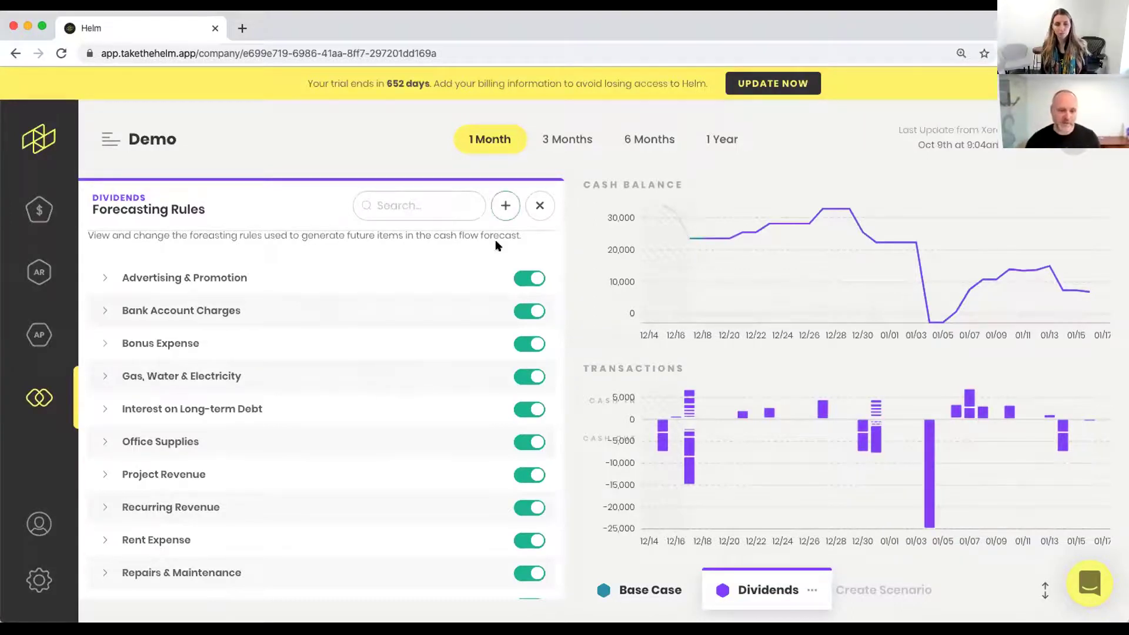
- Start a forecasting rule in the Dividends scenario with account Dividends Paid, company Acme Corp., invoice date 2019-12-25 and frequency 30
left_click(505, 205)
left_click(579, 220)
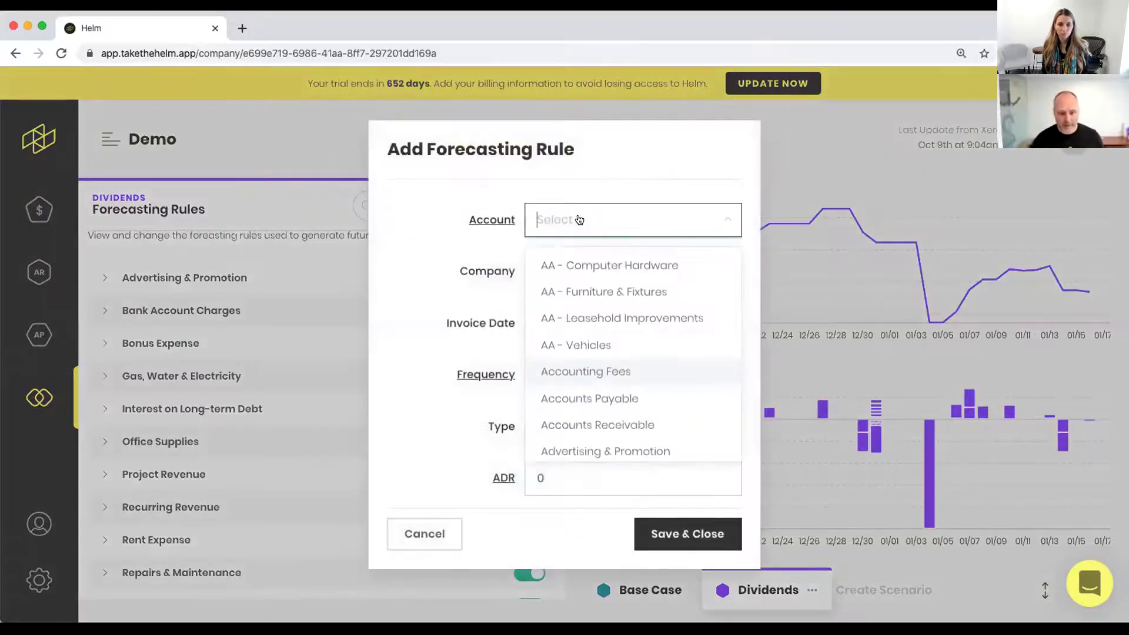
type("div")
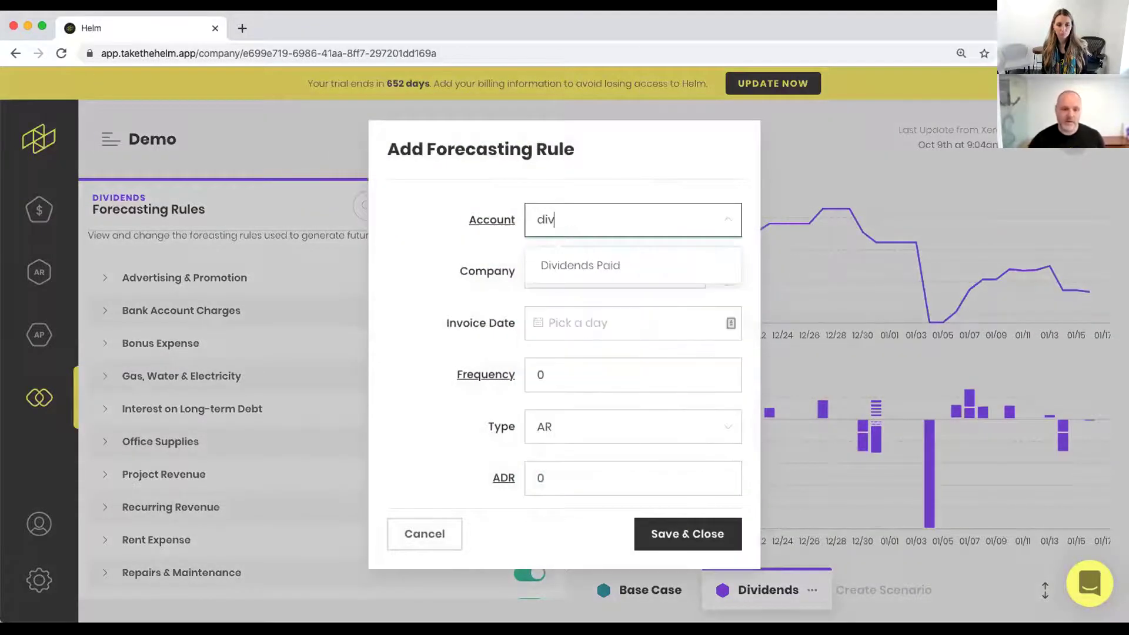
left_click(592, 265)
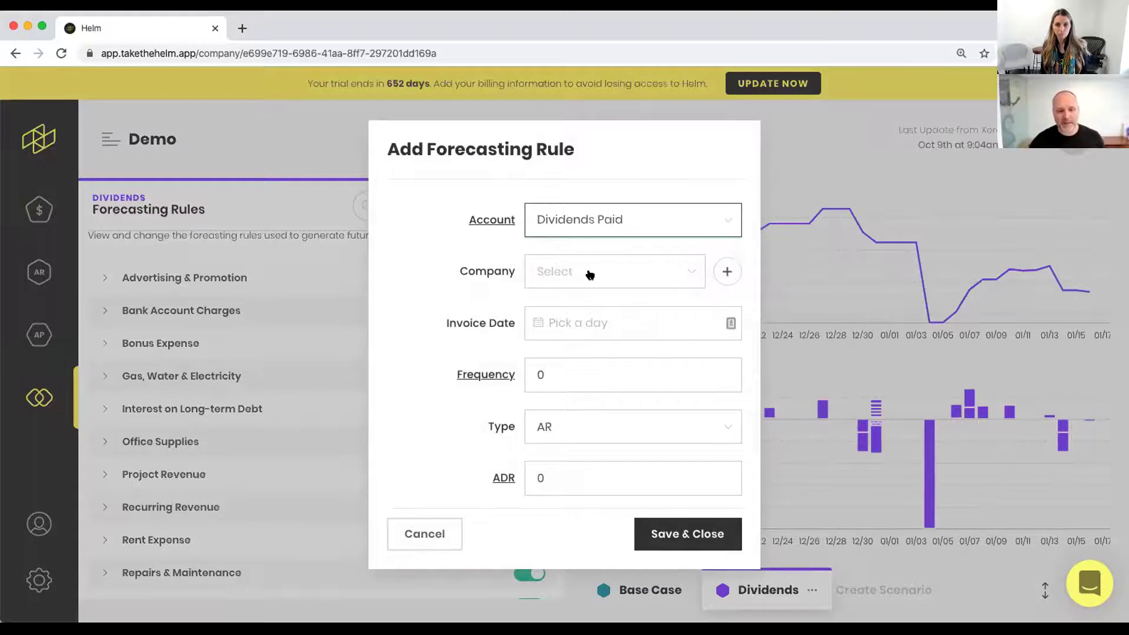
left_click(589, 273)
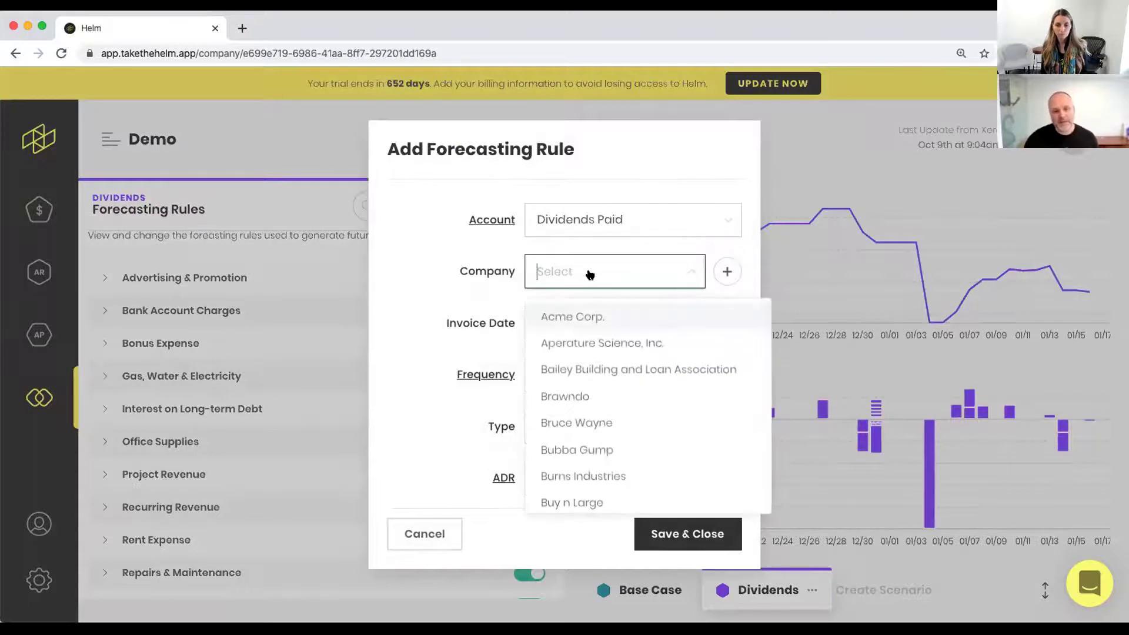
left_click(604, 318)
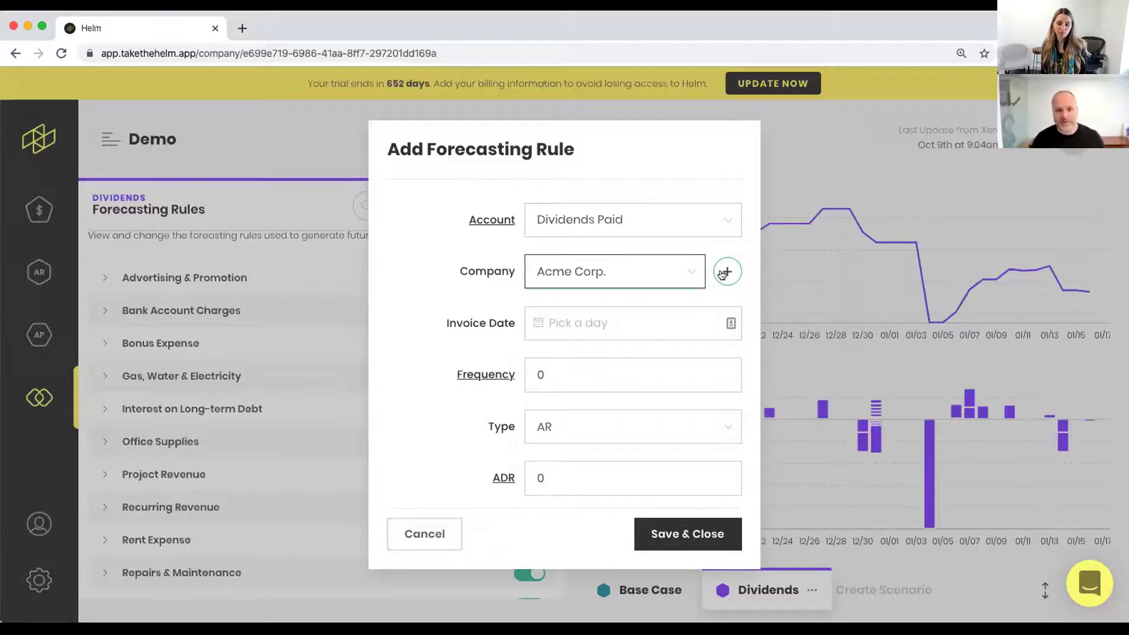
left_click(632, 323)
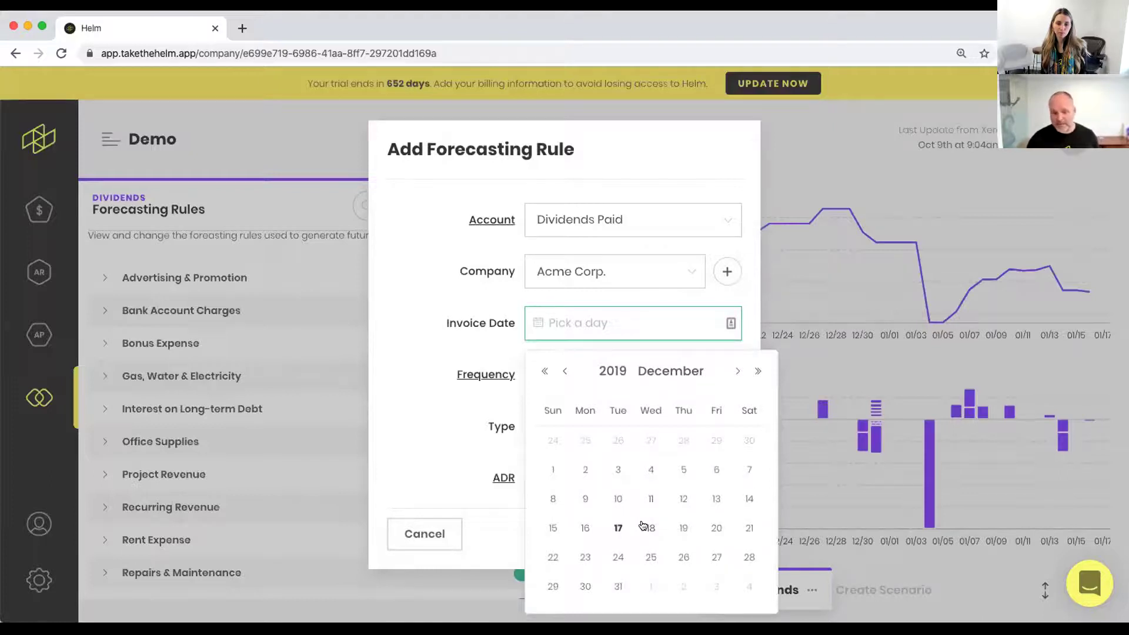
left_click(649, 556)
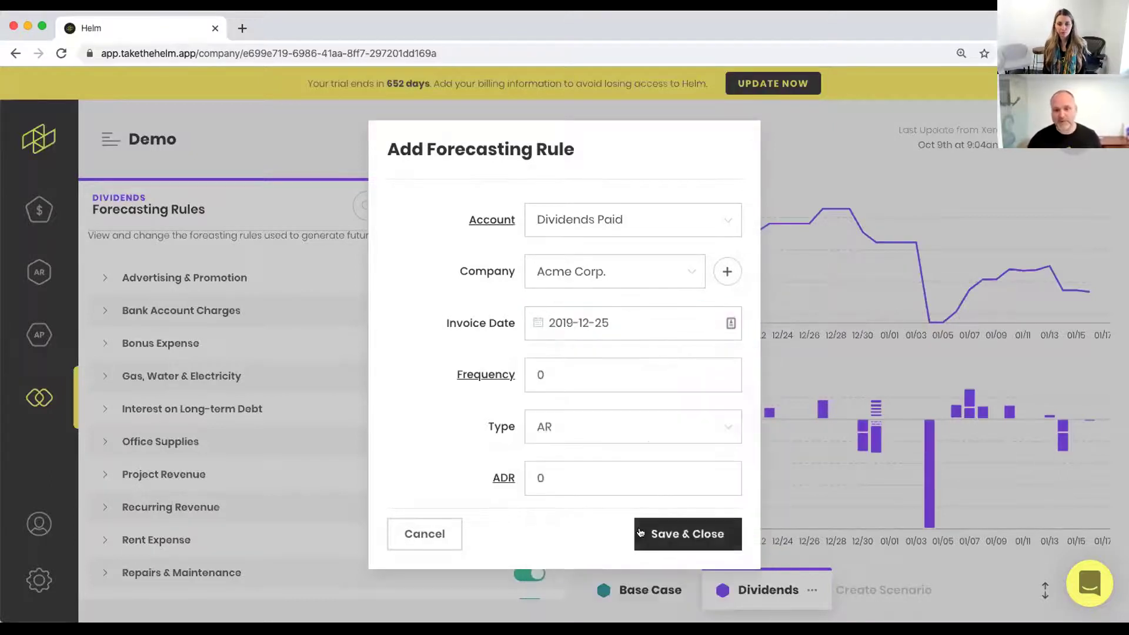
left_click(572, 369)
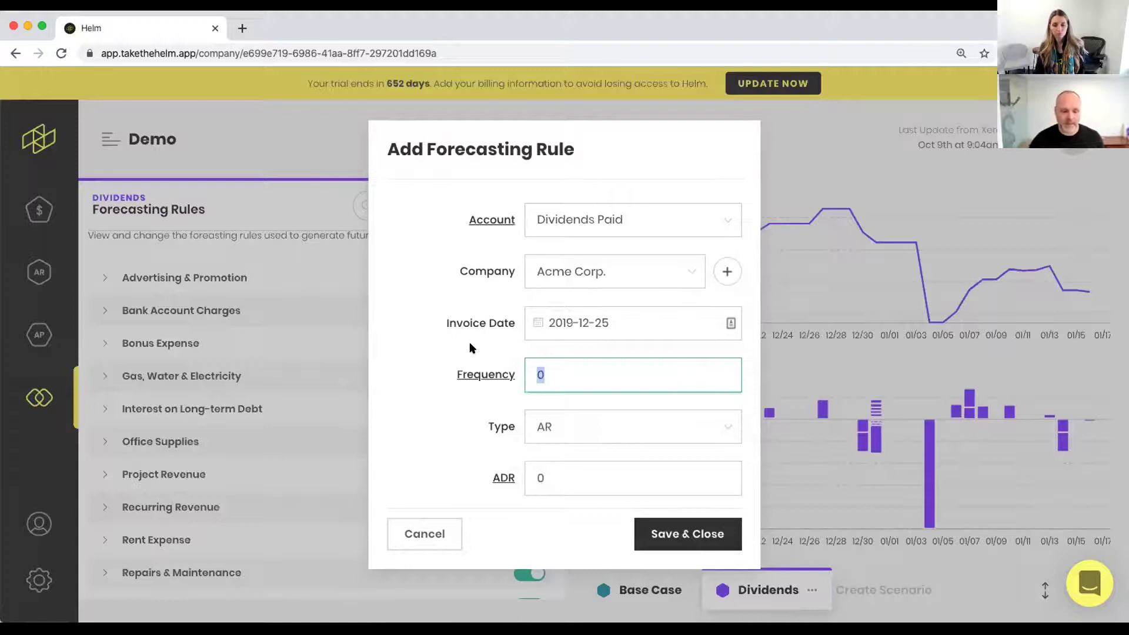
type("30")
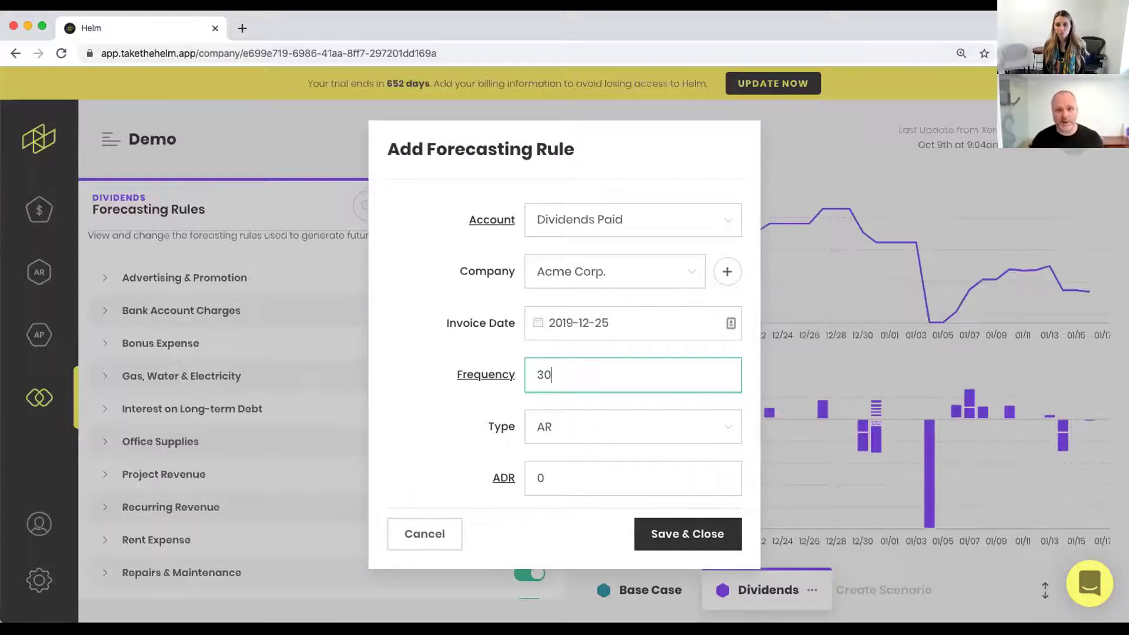
- Try frequencies of 90 and 365 for the new rule, and set the frequency back to 30
key("BackSpace")
key("BackSpace")
type("12-25")
key("BackSpace")
key("BackSpace")
type("90")
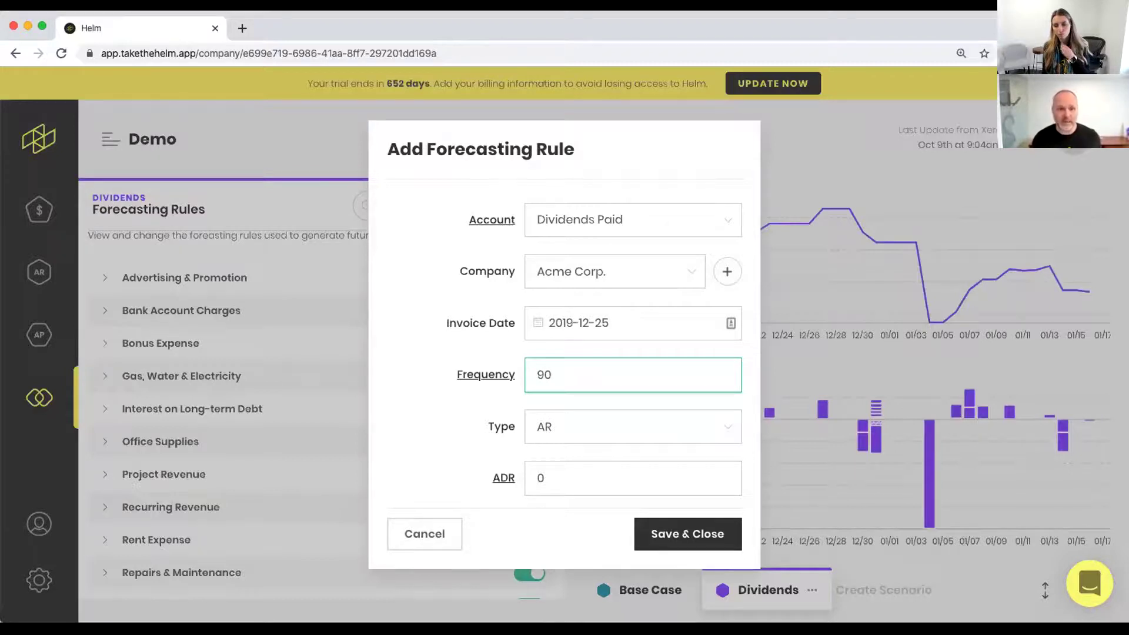
key("BackSpace")
key("BackSpace")
type("365")
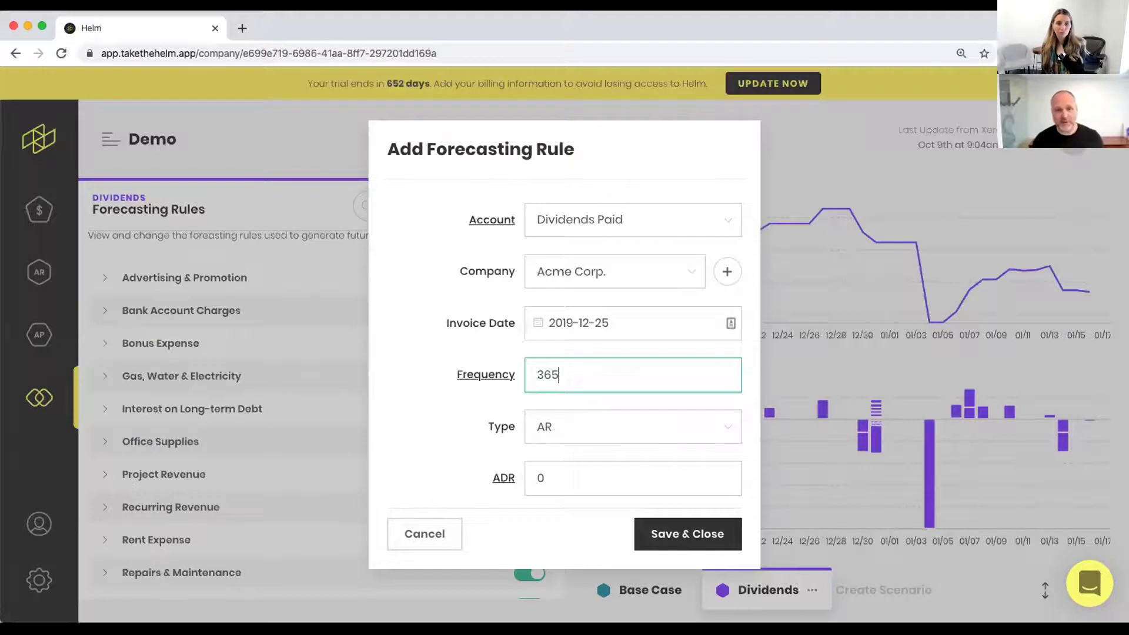
type("30")
- Set the dividend rule's type to AP and its amount to -10000, and save the rule
scroll(587, 406, "down", 2)
left_click(594, 377)
left_click(585, 433)
left_click(588, 415)
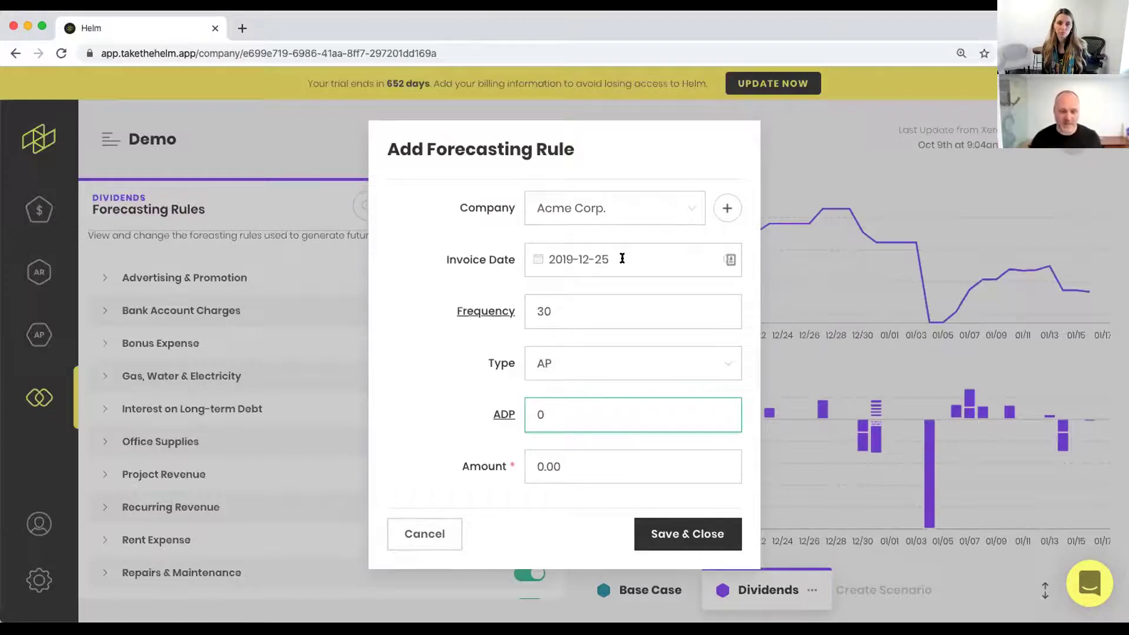
left_click_drag(573, 469, 529, 465)
type("-10000")
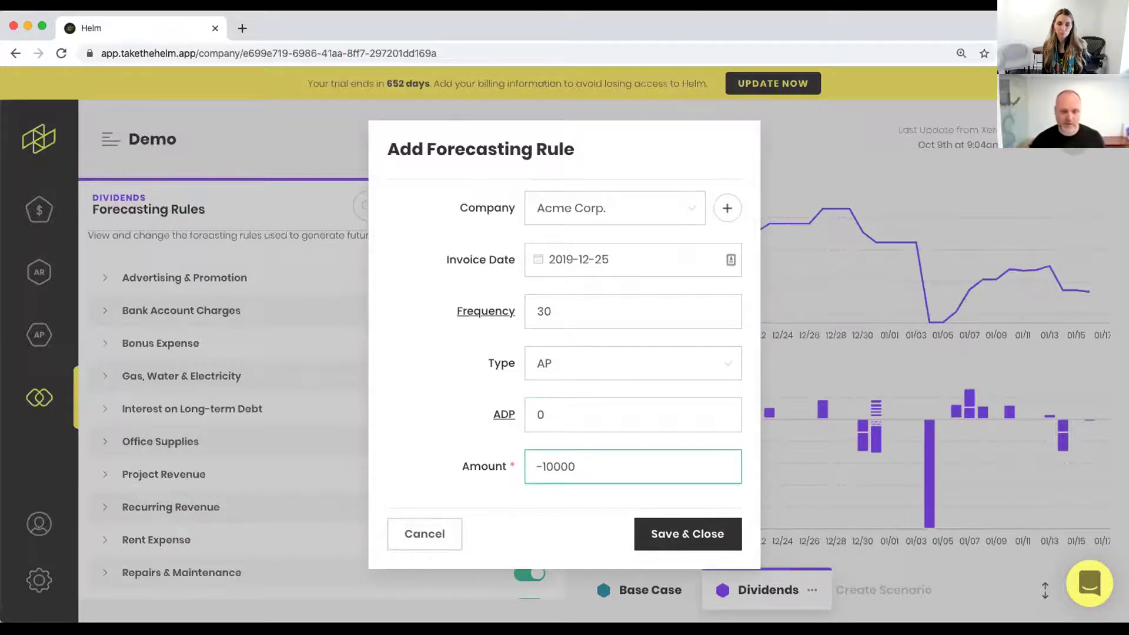
left_click(686, 532)
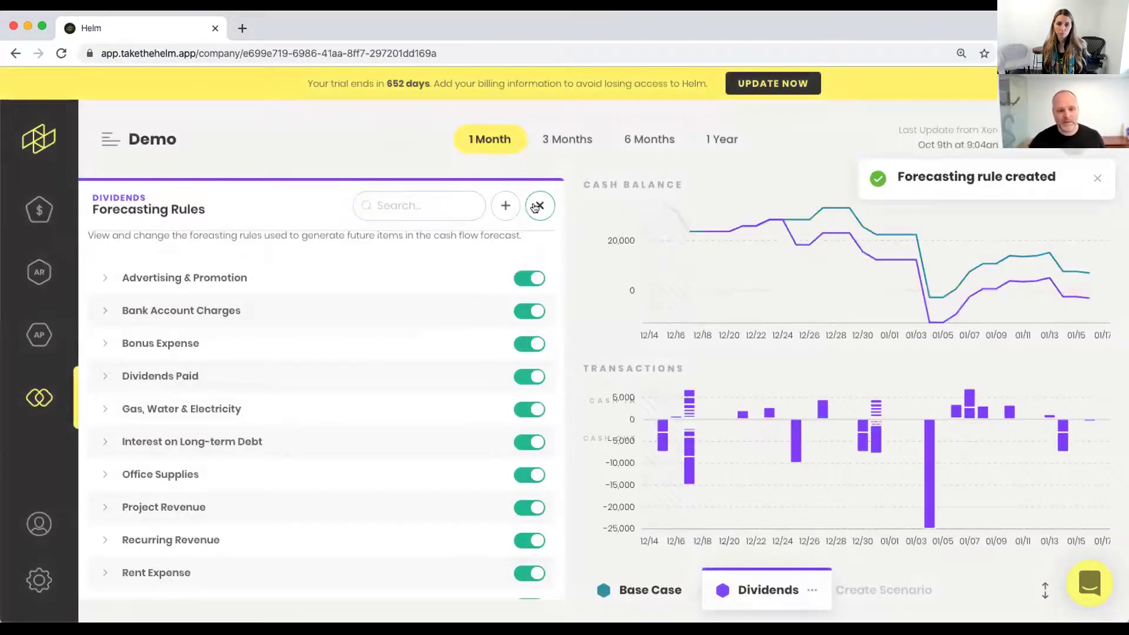
- Close the forecasting rules and compare the Dividends scenario with the Base Case over 3 months
left_click(536, 203)
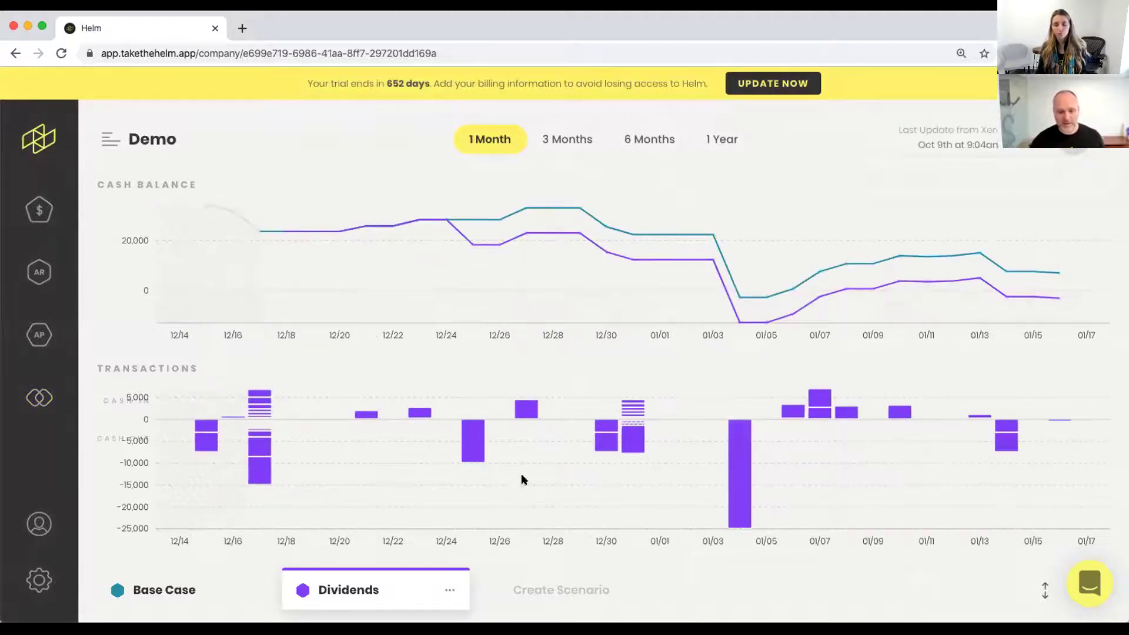
mouse_move(466, 430)
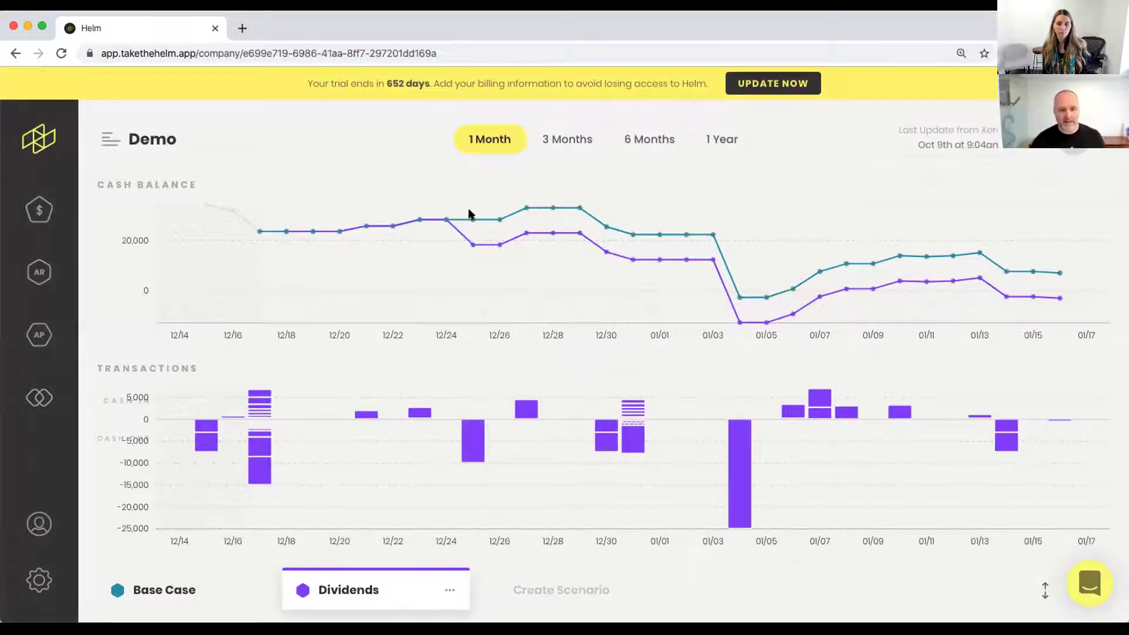
left_click(579, 140)
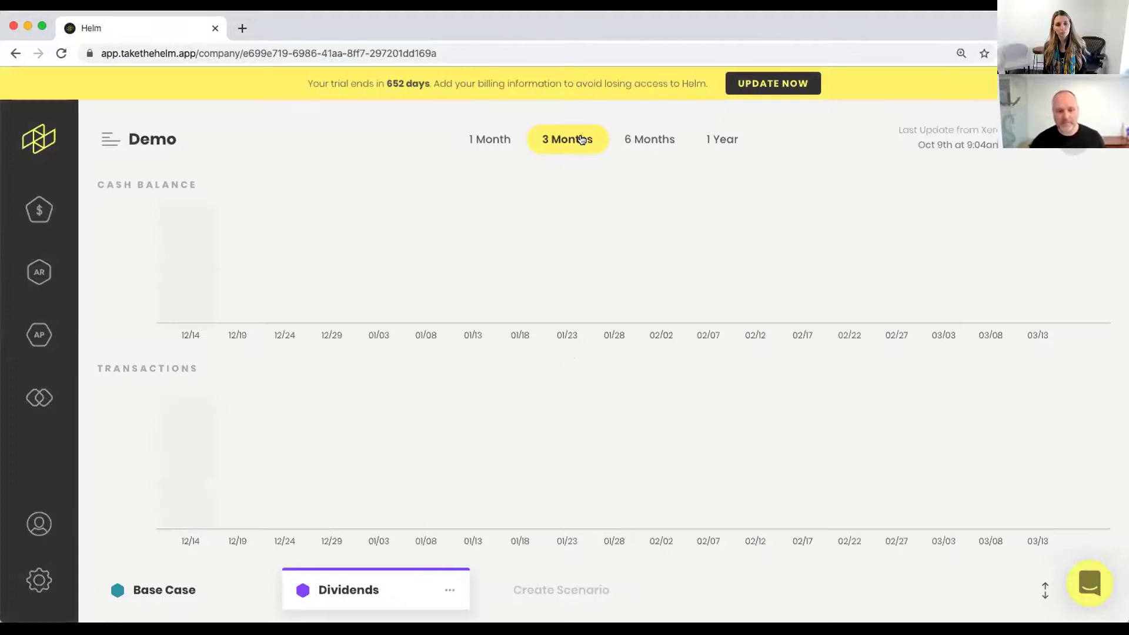
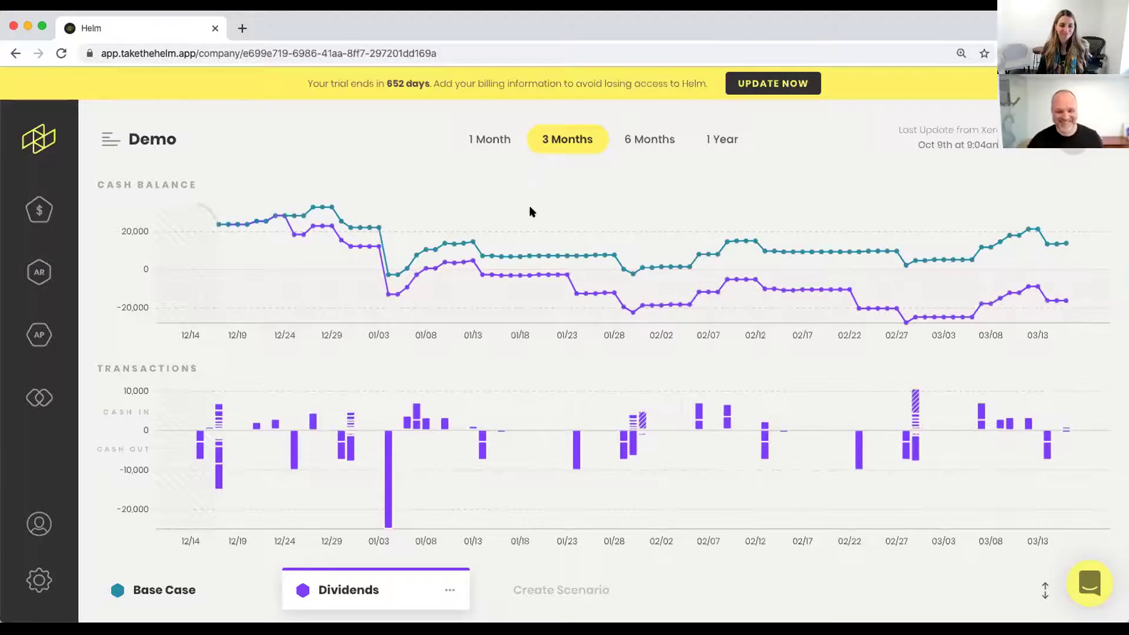
- Delete the Dividends scenario and confirm the deletion
left_click(448, 587)
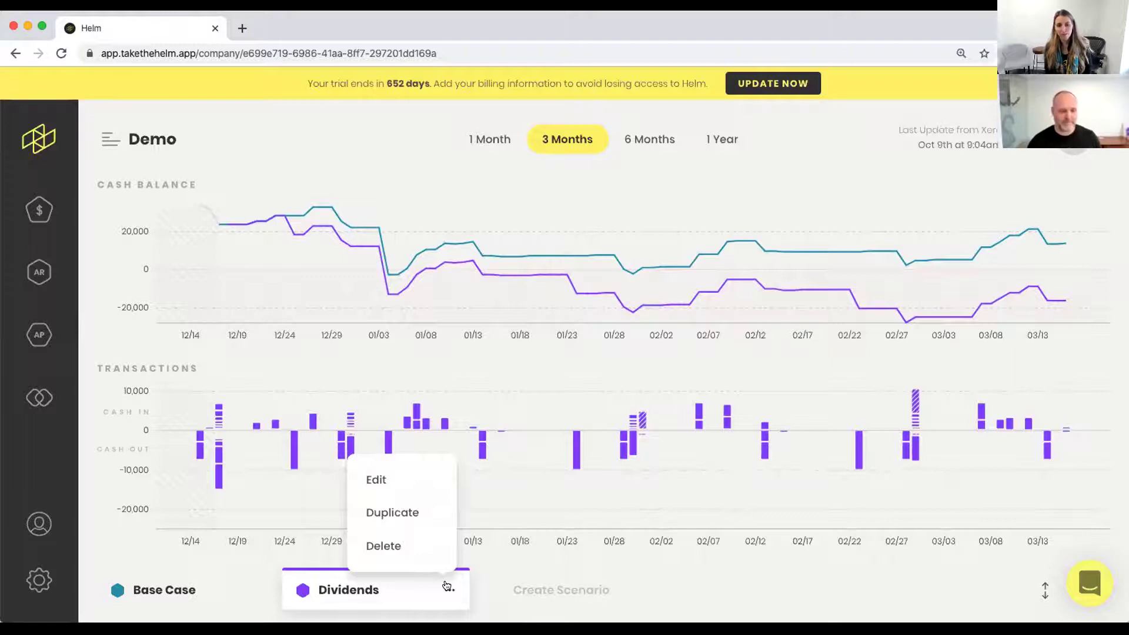
left_click(506, 191)
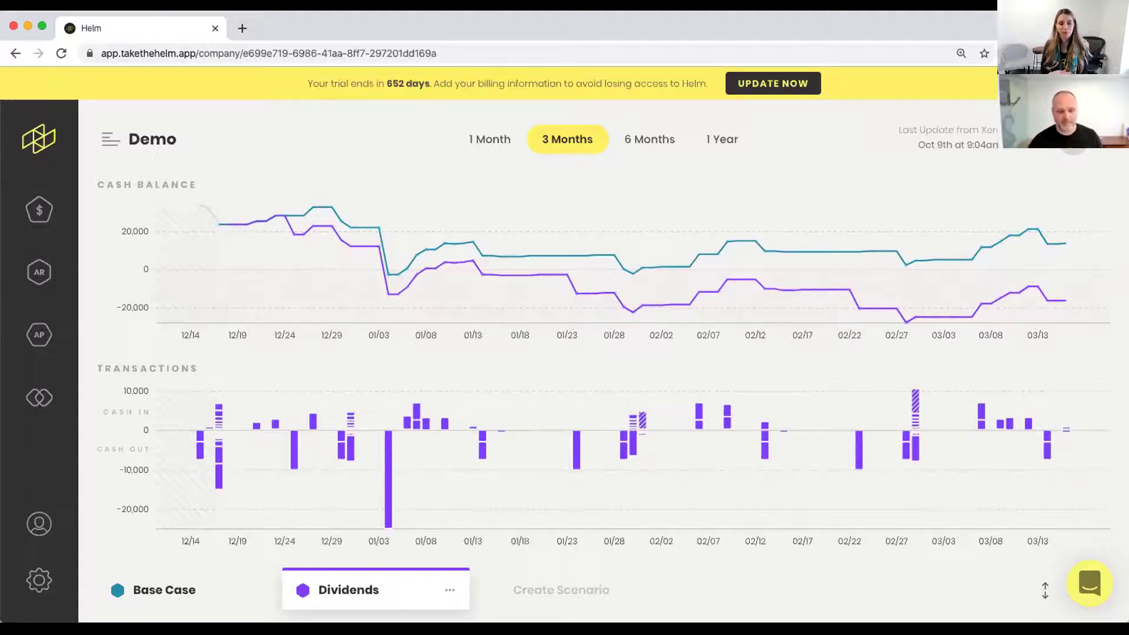
left_click(445, 592)
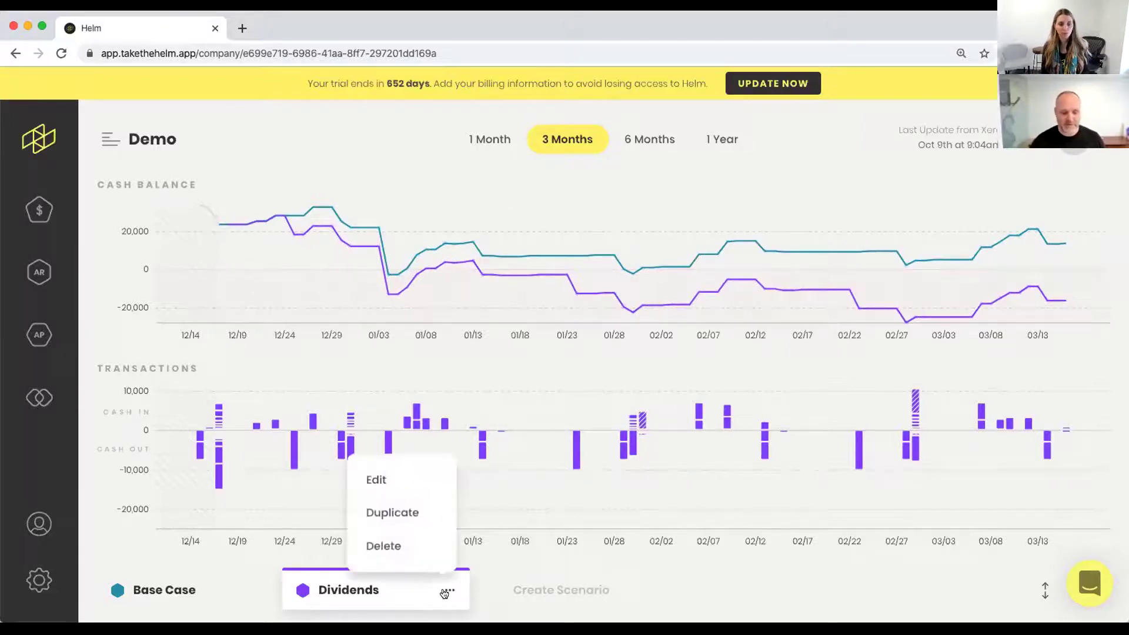
left_click(419, 544)
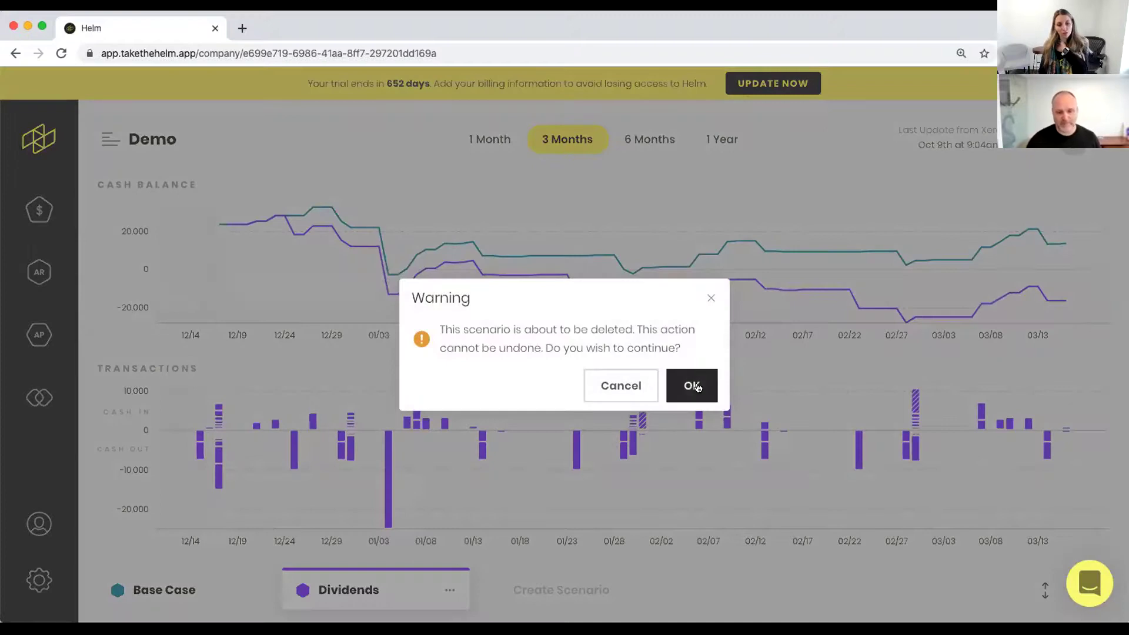
left_click(696, 387)
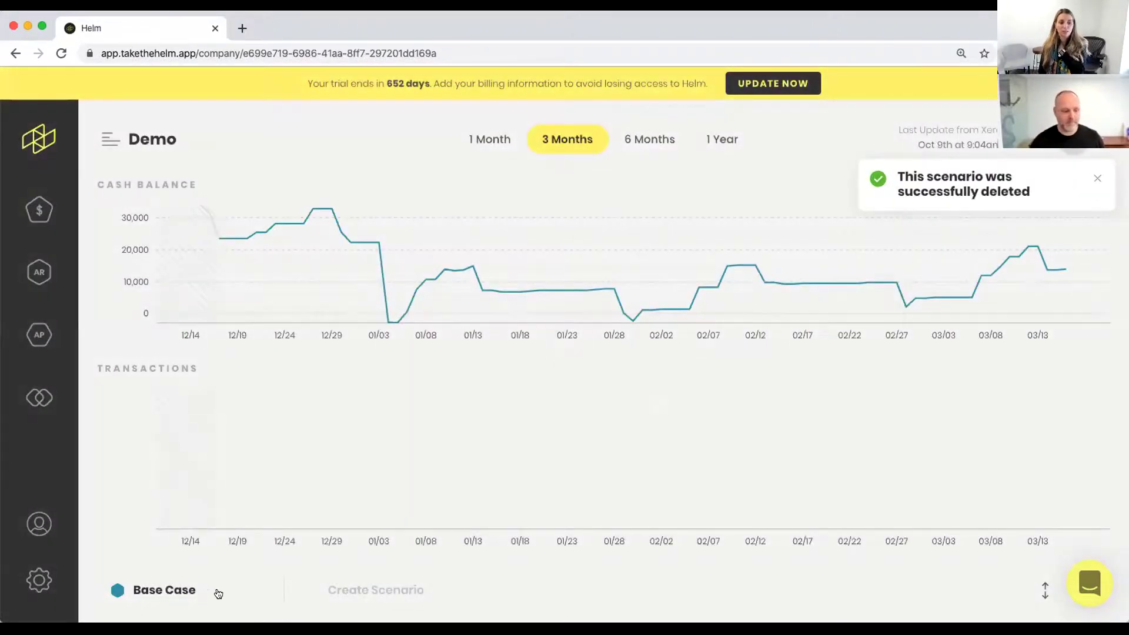
left_click(41, 398)
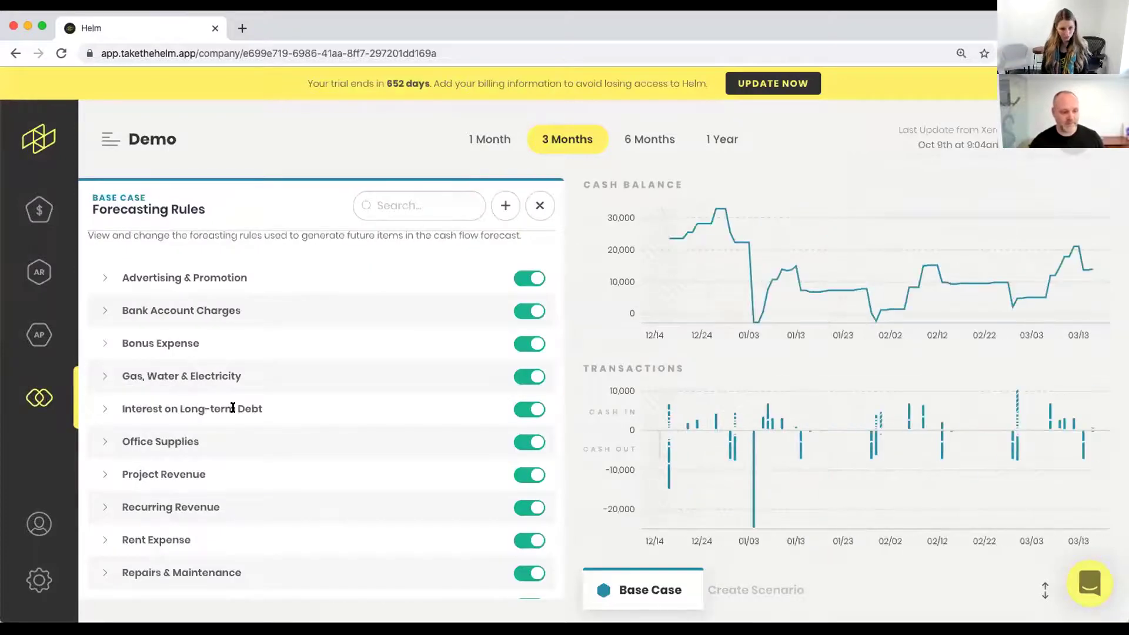
scroll(233, 410, "down", 2)
scroll(233, 409, "down", 3)
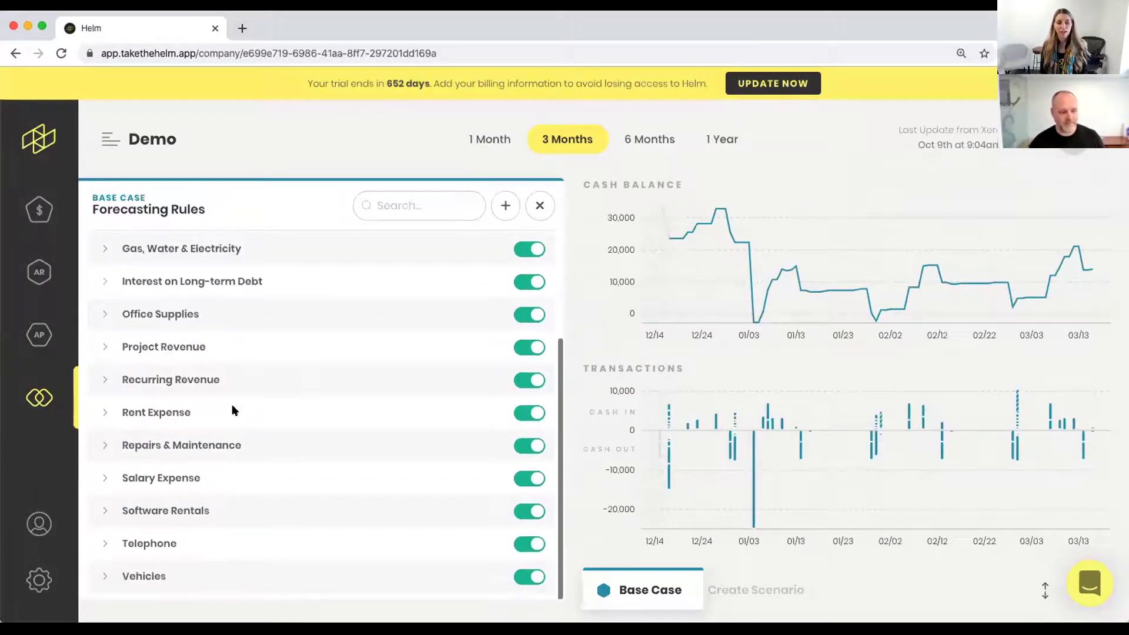
left_click(504, 205)
left_click(405, 534)
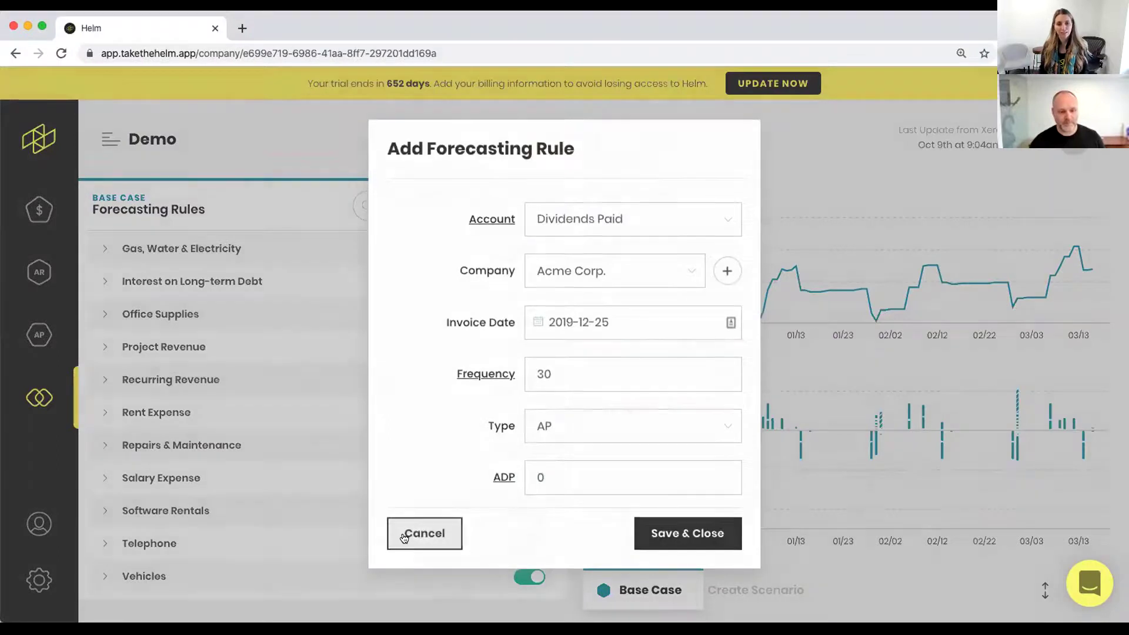
left_click(61, 53)
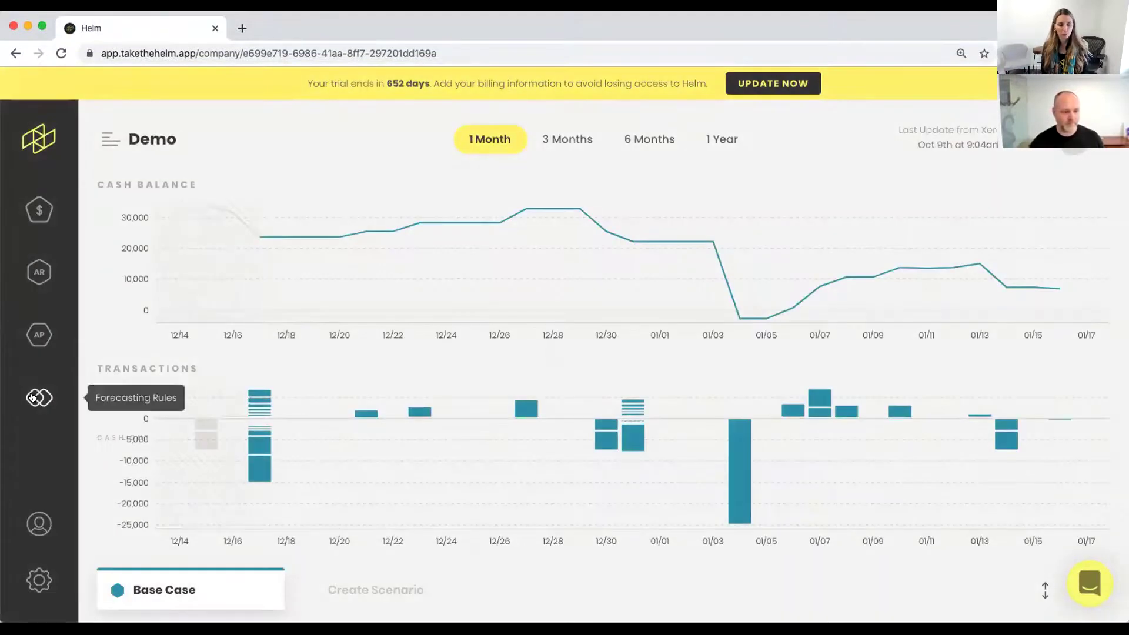
- Start a new Base Case forecasting rule and assign it to the Long Term Debt account
left_click(38, 397)
left_click(505, 205)
left_click(563, 222)
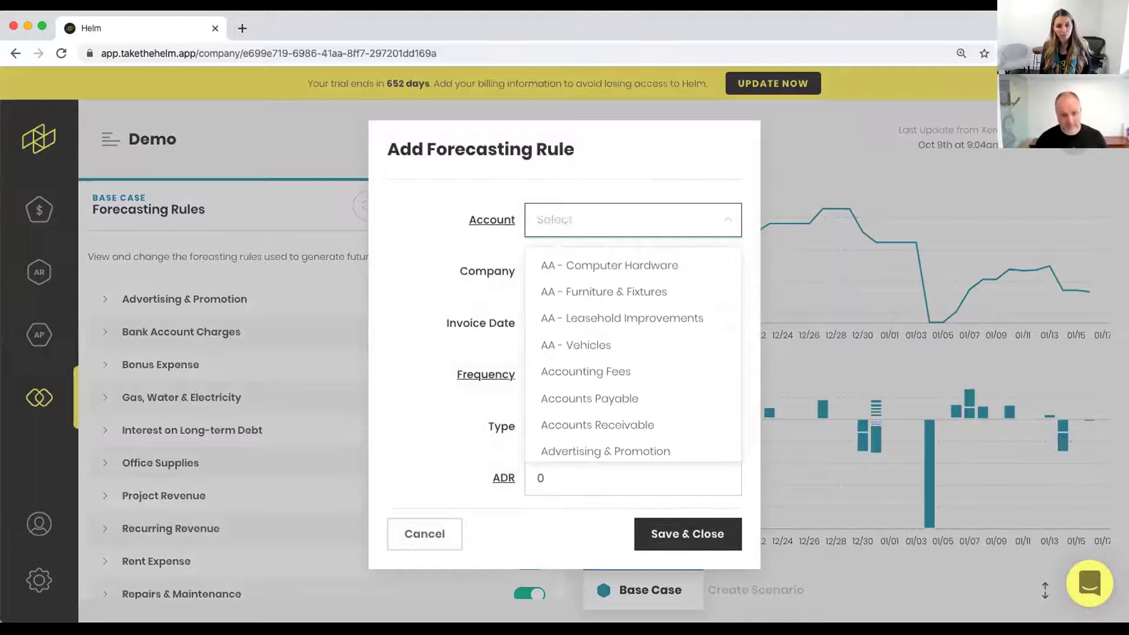
type("deb")
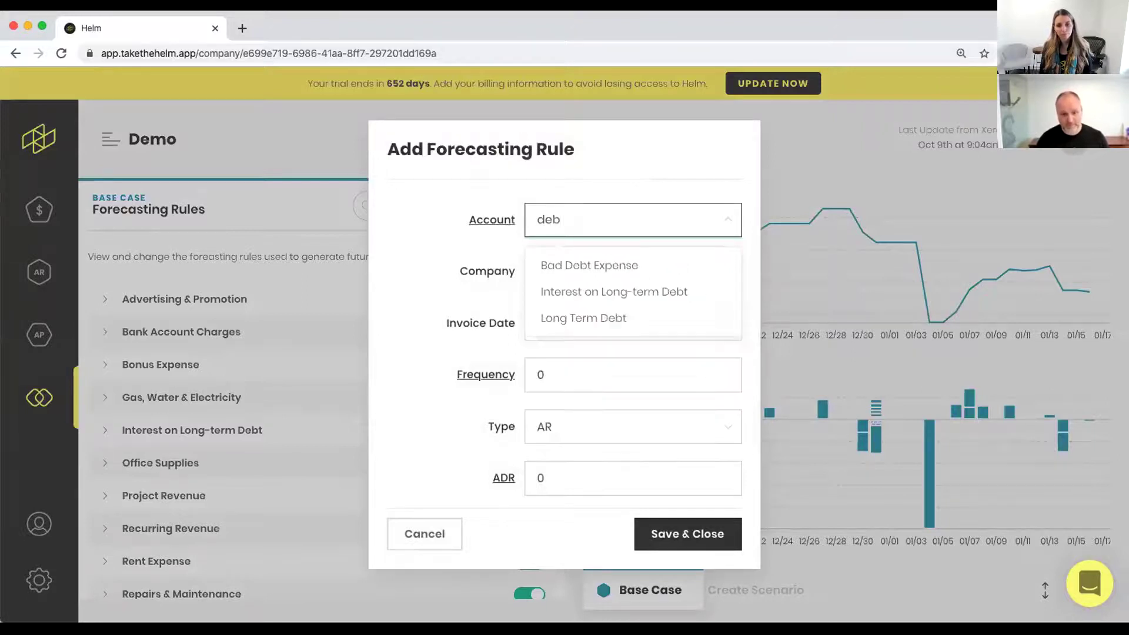
key("Down")
key("Down")
key("Down")
key("Return")
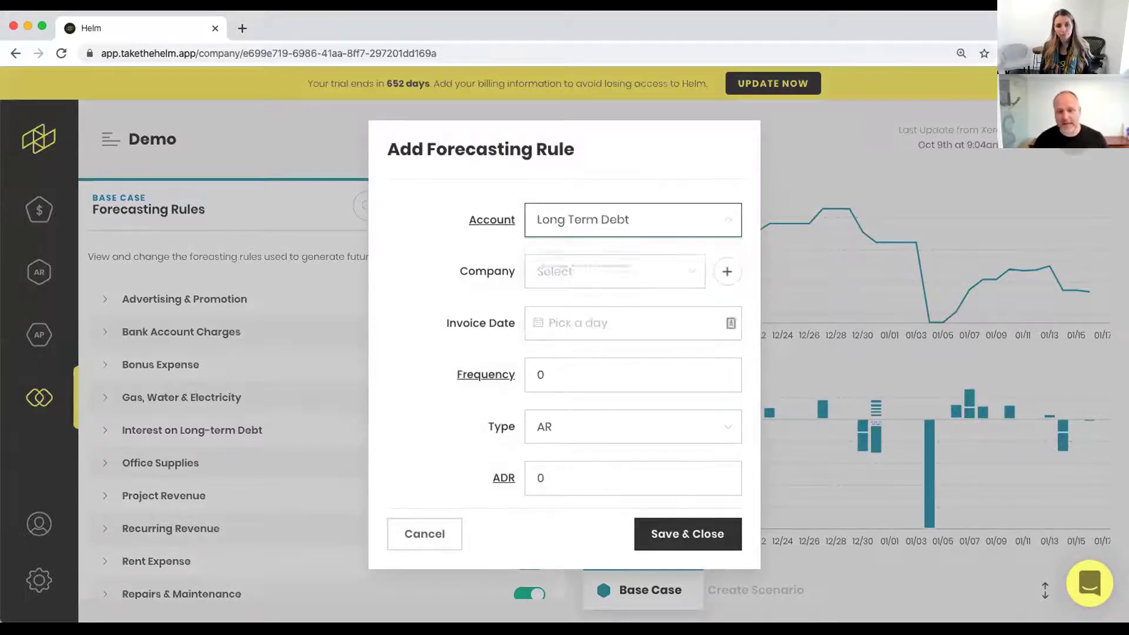
- Set the debt rule's company to Acme Corp., its invoice date to 2019-12-20 and its frequency to 30
left_click(580, 271)
left_click(588, 317)
left_click(587, 322)
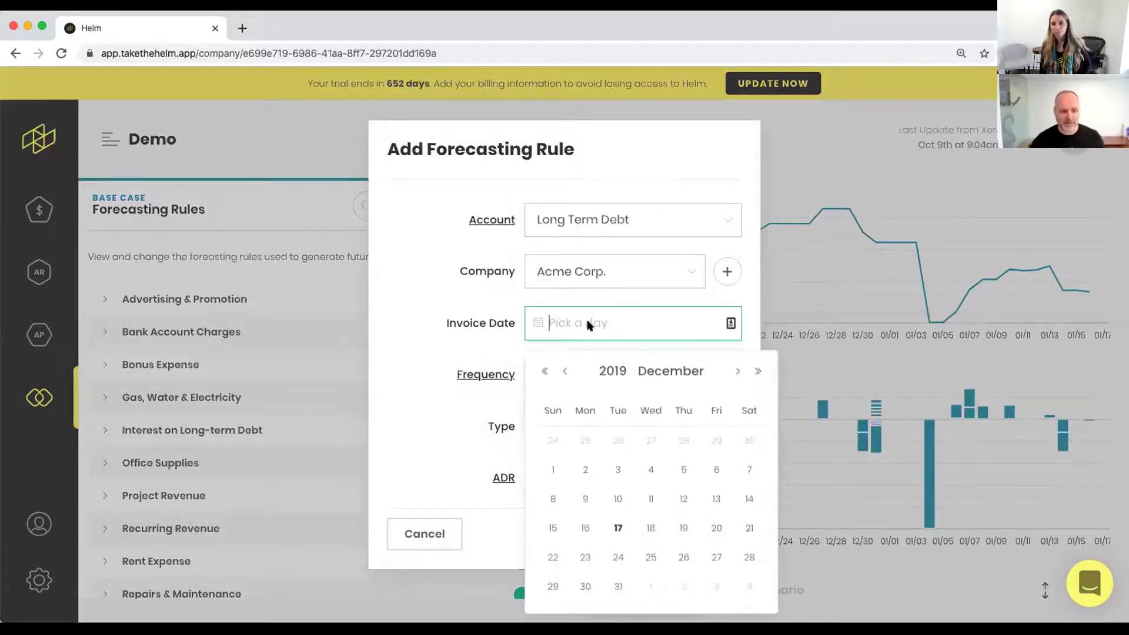
left_click(711, 527)
left_click(495, 373)
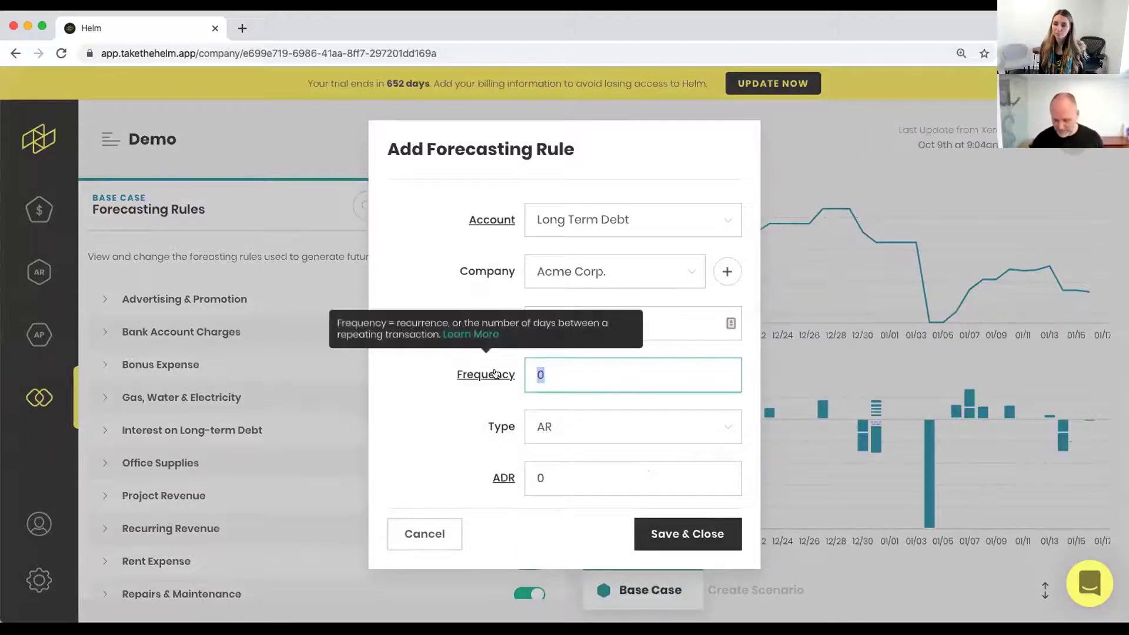
type("30")
- Set the debt rule's type to AP and its amount to -10000, and save the rule
left_click(555, 424)
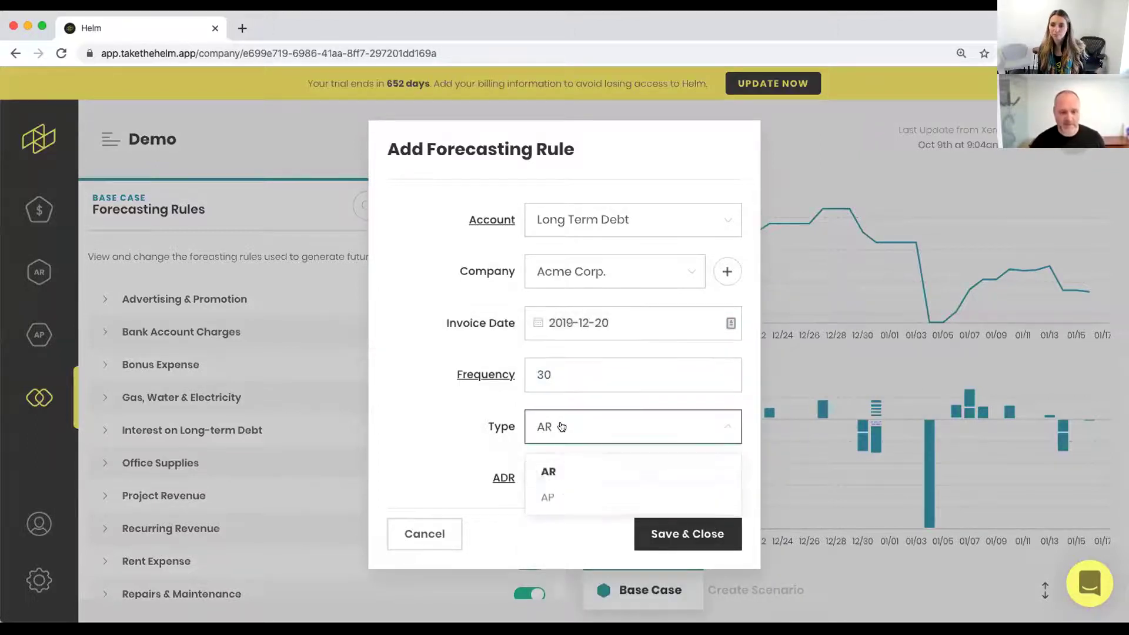
left_click(559, 495)
scroll(579, 429, "down", 2)
left_click(603, 466)
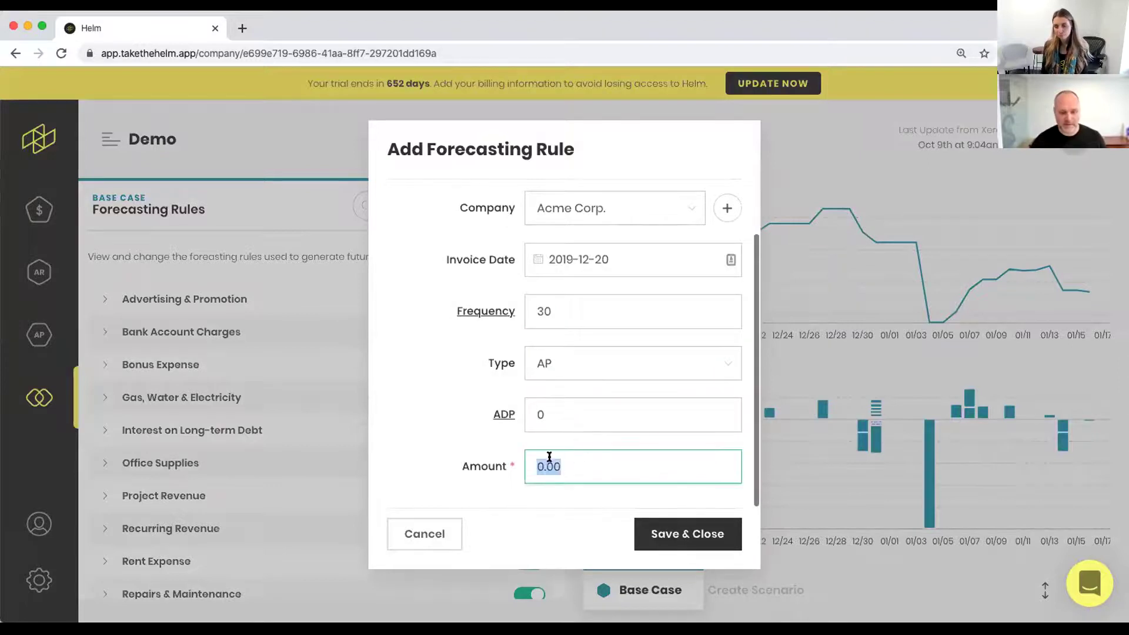
left_click_drag(605, 466, 527, 464)
type("-10000")
left_click(665, 526)
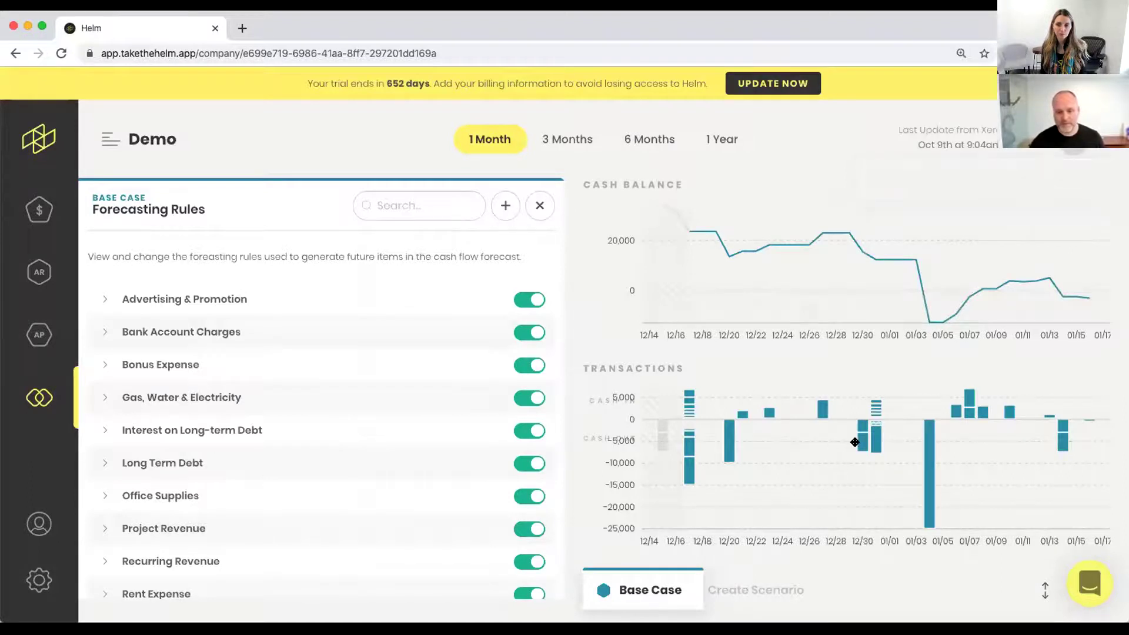
- Inspect the Base Case transactions, including the Long Term Debt payment on December 20, over 1 month and 3 months
mouse_move(876, 441)
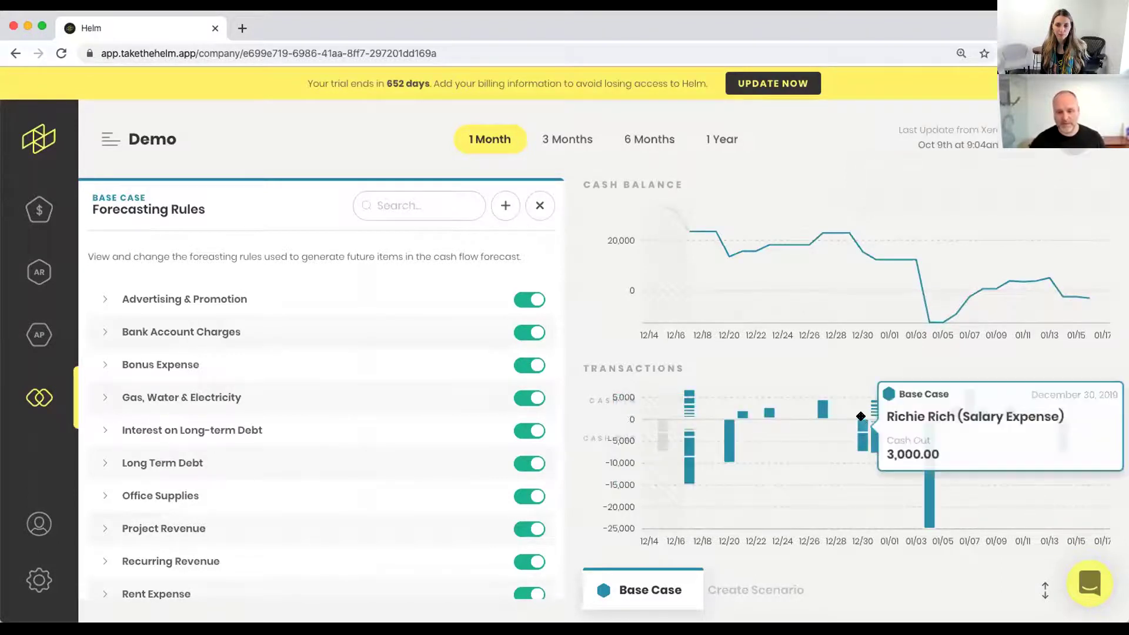
mouse_move(737, 443)
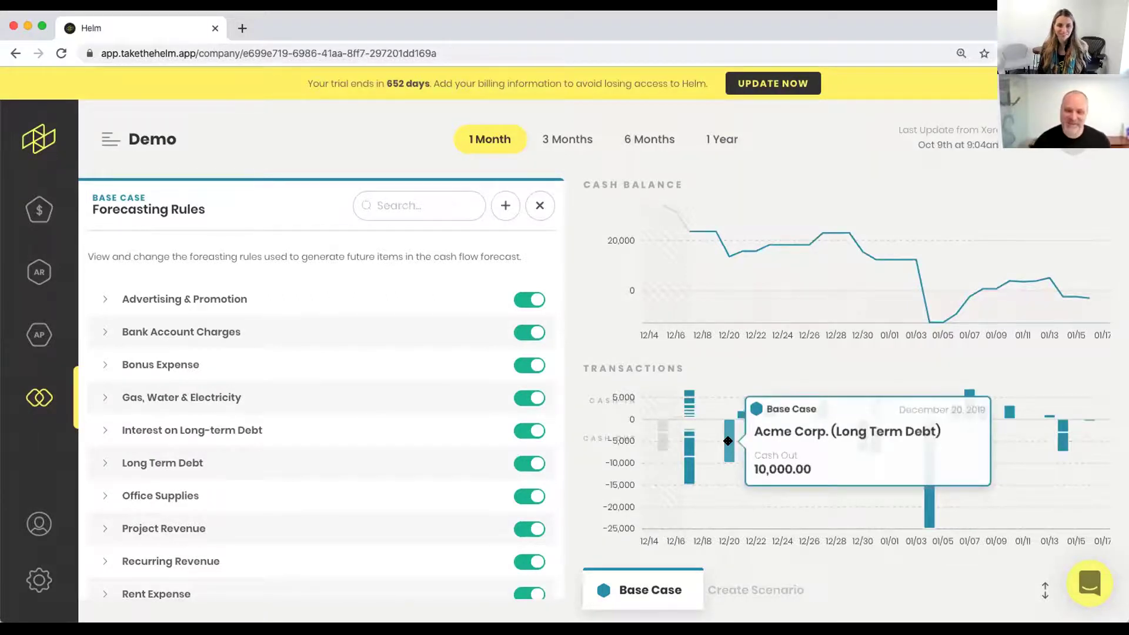
left_click(579, 141)
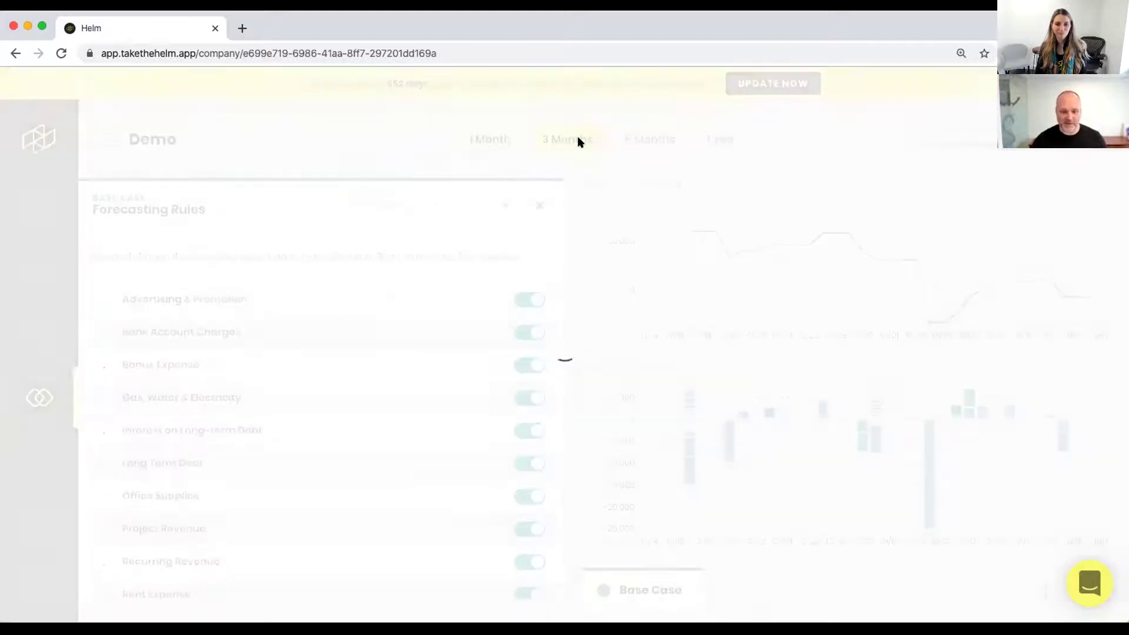
mouse_move(702, 493)
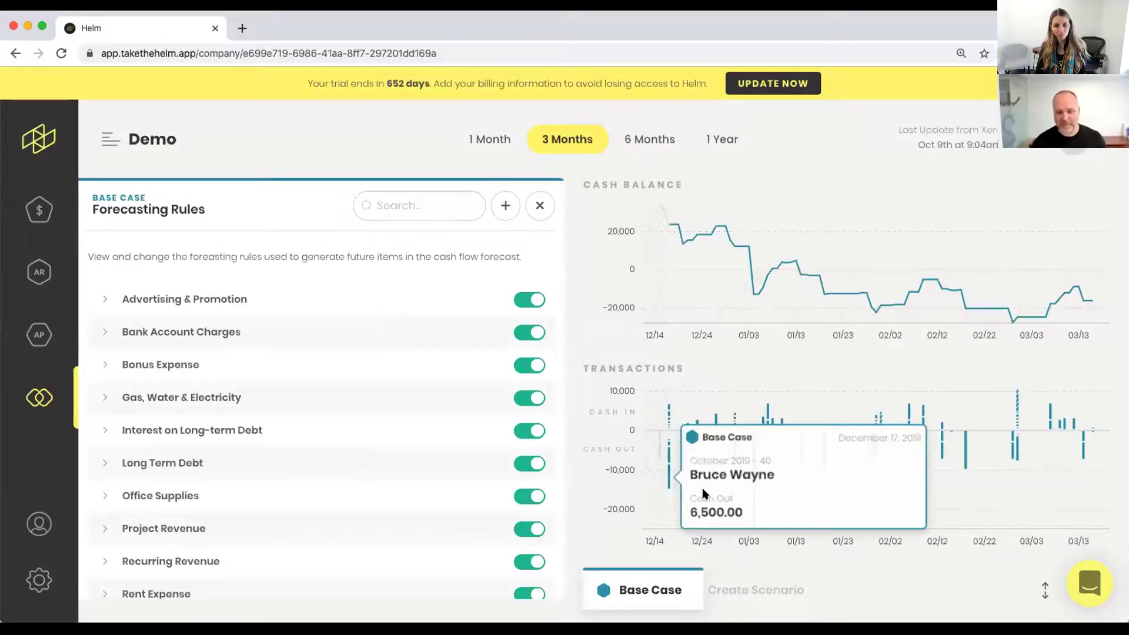
mouse_move(798, 440)
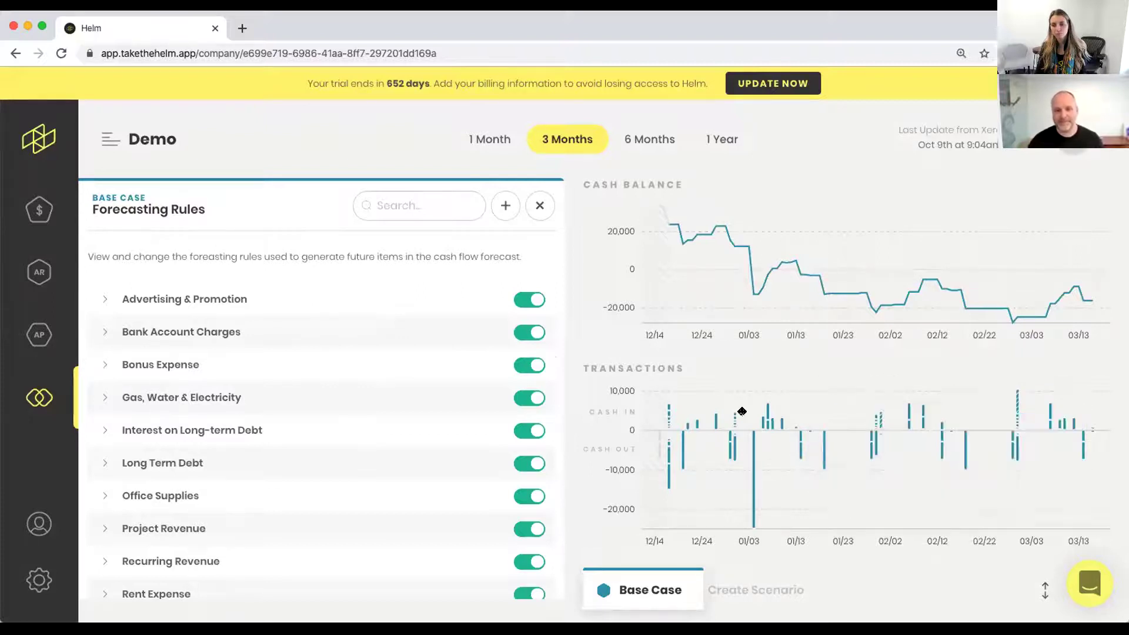
- Close the forecasting rules and view the Base Case forecast over 6 months and over 1 month
left_click(540, 206)
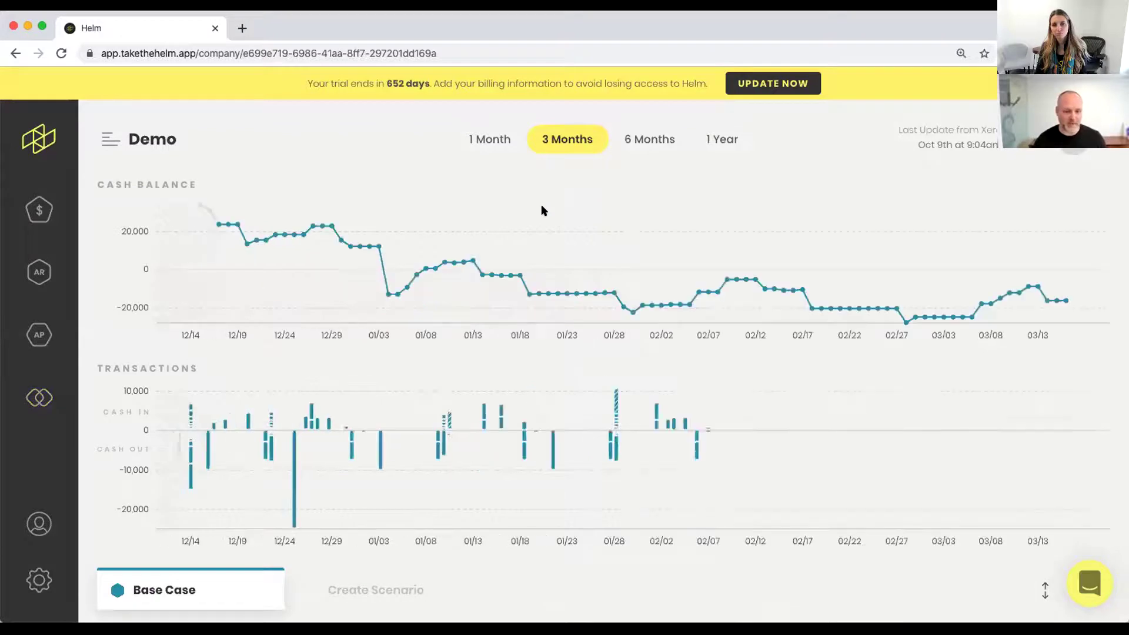
left_click(629, 141)
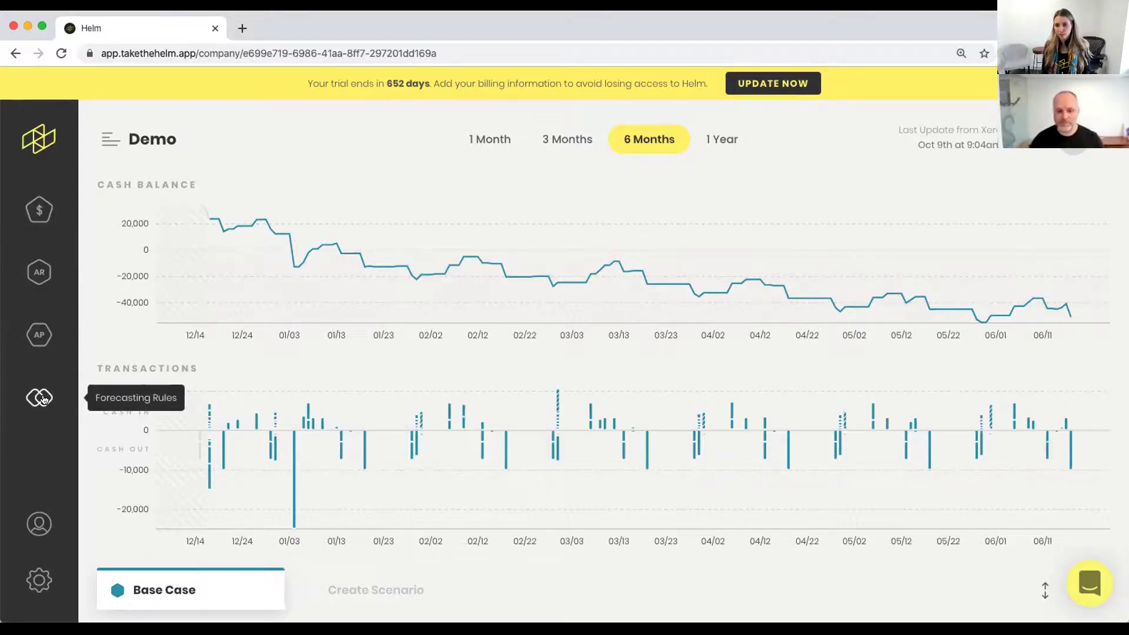
left_click(487, 132)
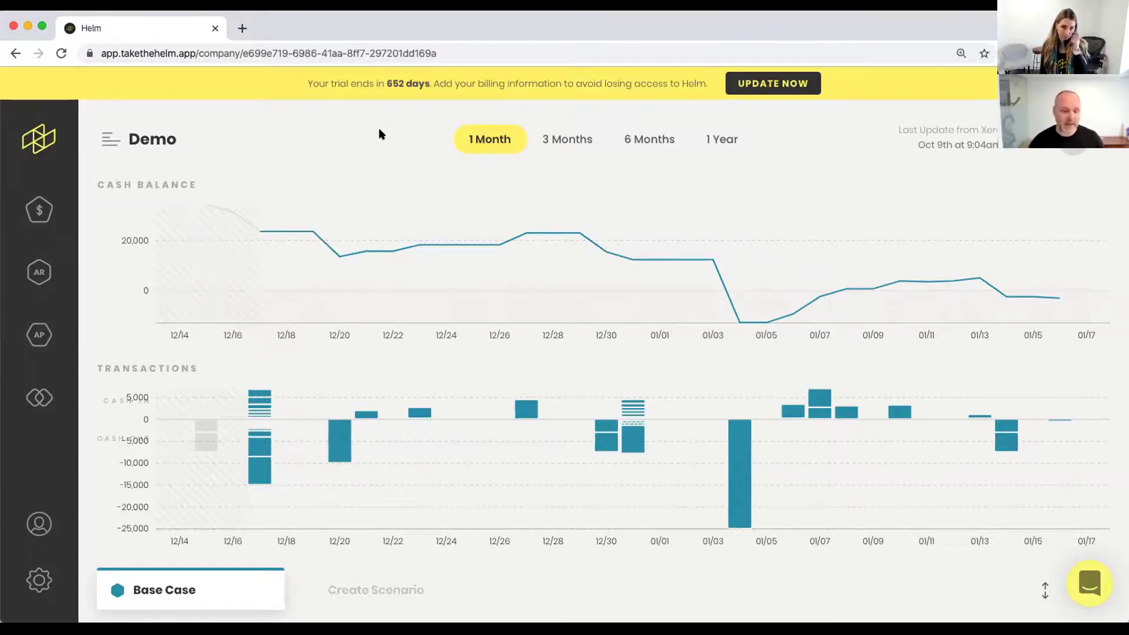
- Review the Account Estimate rule under Advertising & Promotion, and close the forecasting rules
left_click(39, 398)
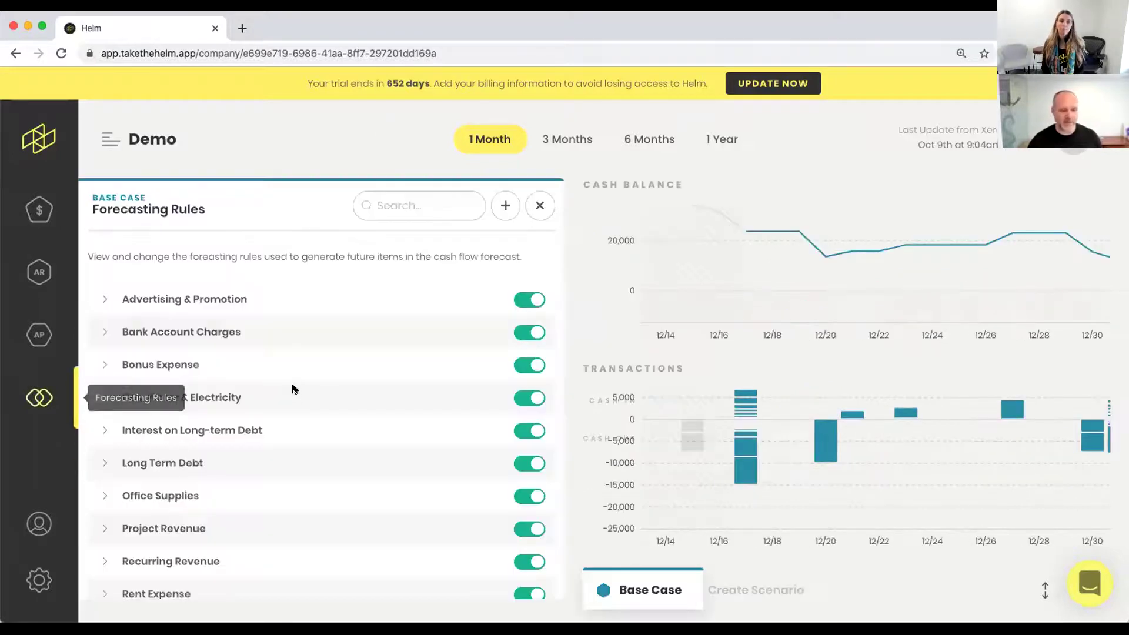
left_click(105, 300)
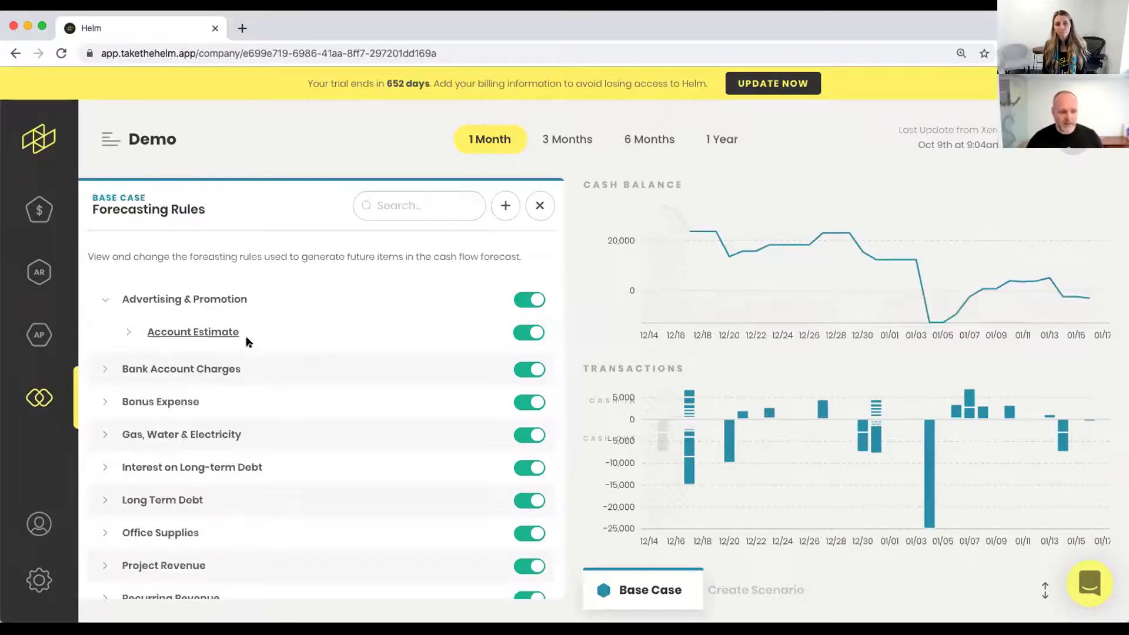
left_click(125, 334)
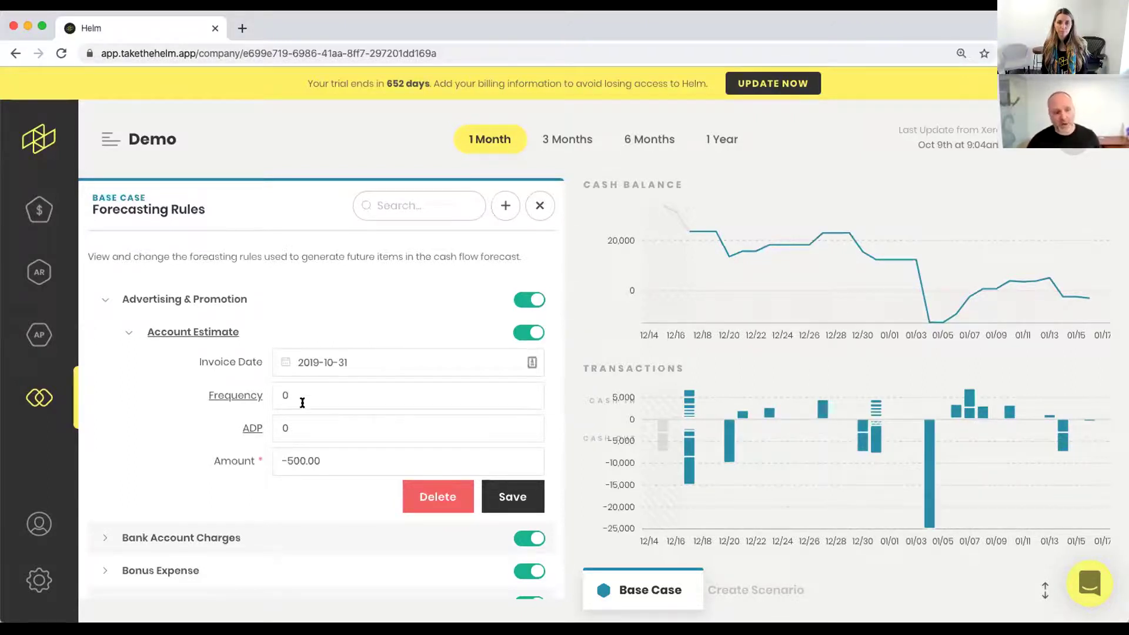
mouse_move(173, 330)
scroll(176, 346, "down", 1)
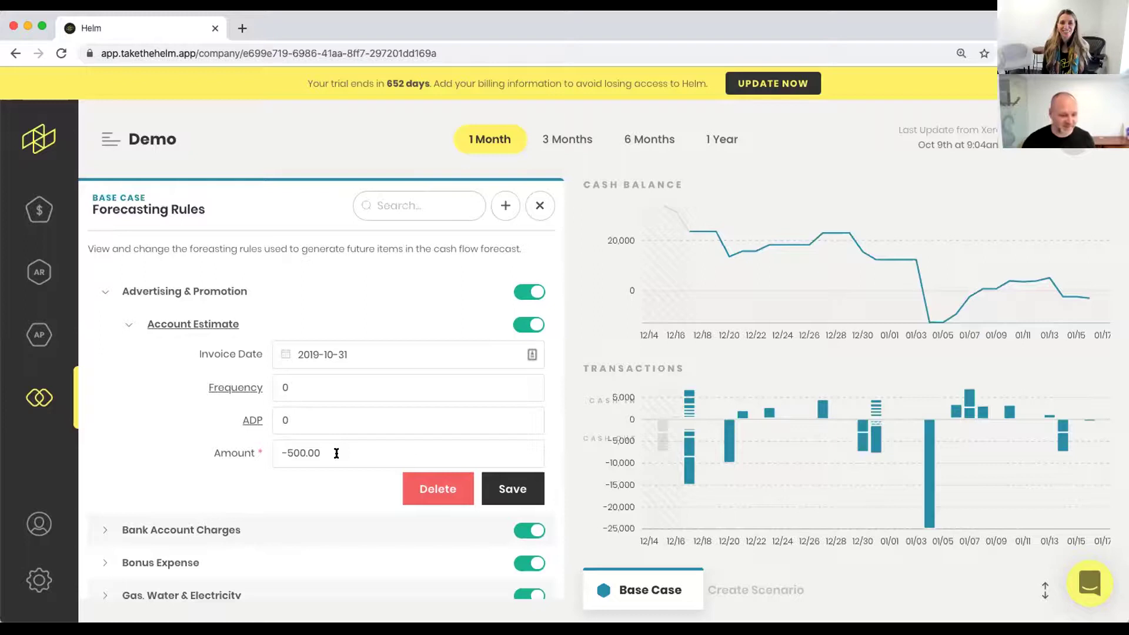
left_click(104, 295)
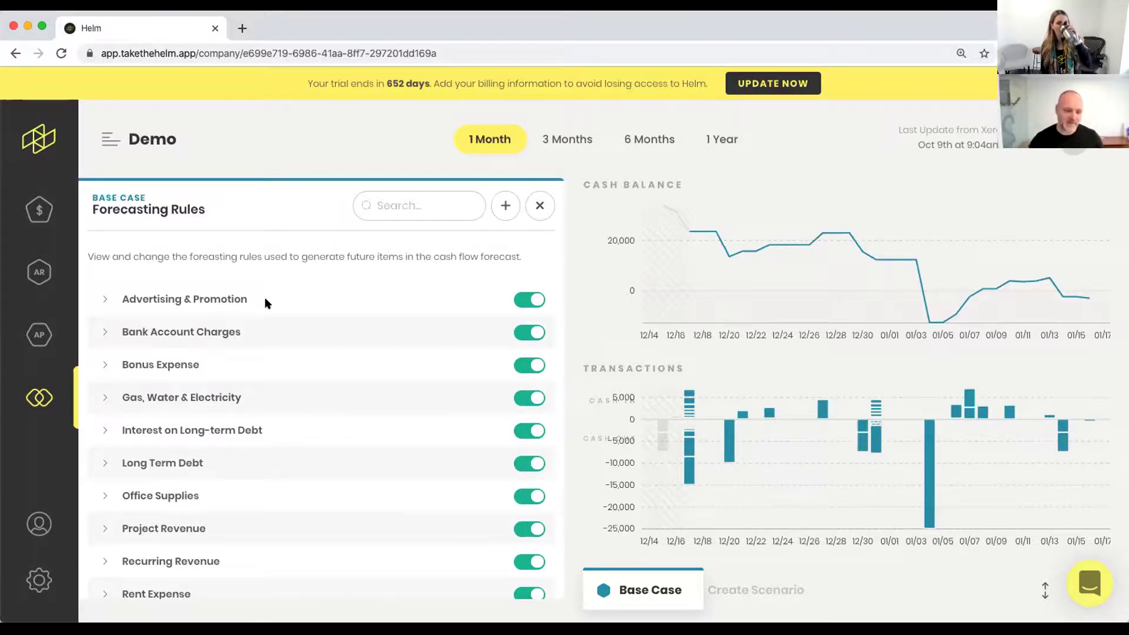
left_click(538, 206)
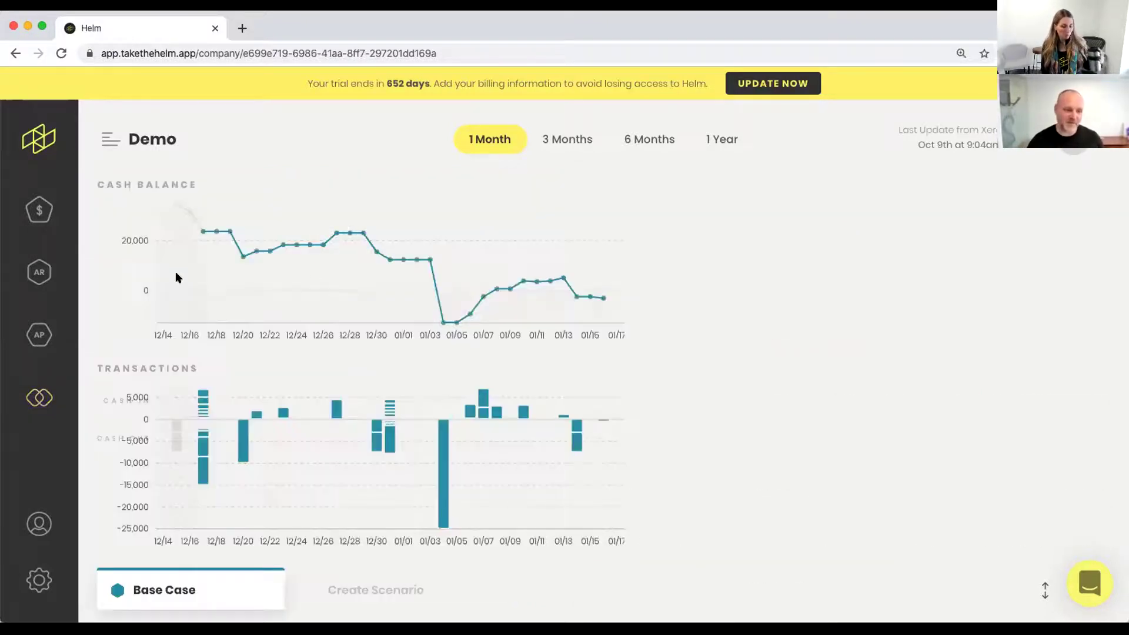
- Review the Base Case accounts receivable and accounts payable lists, ending on accounts receivable
left_click(47, 273)
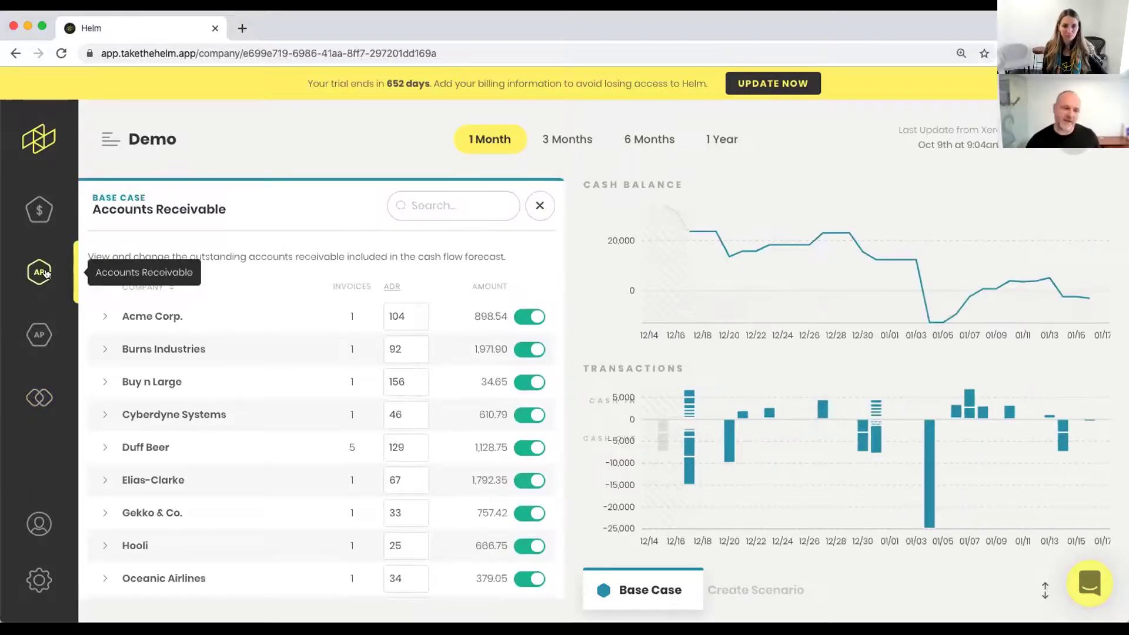
left_click(40, 334)
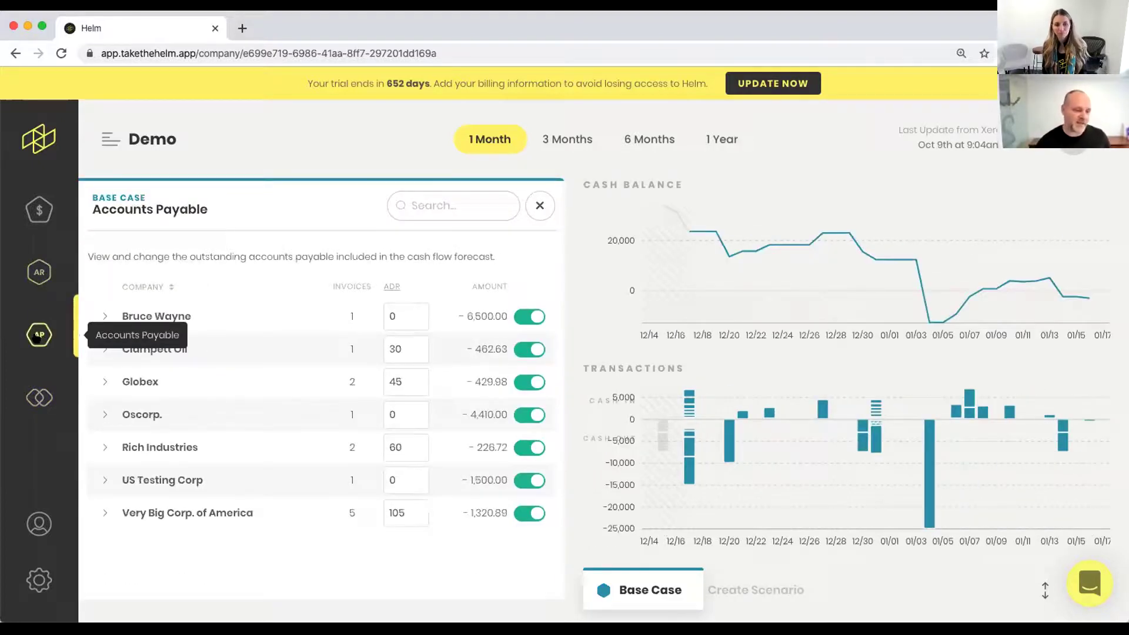
left_click(33, 274)
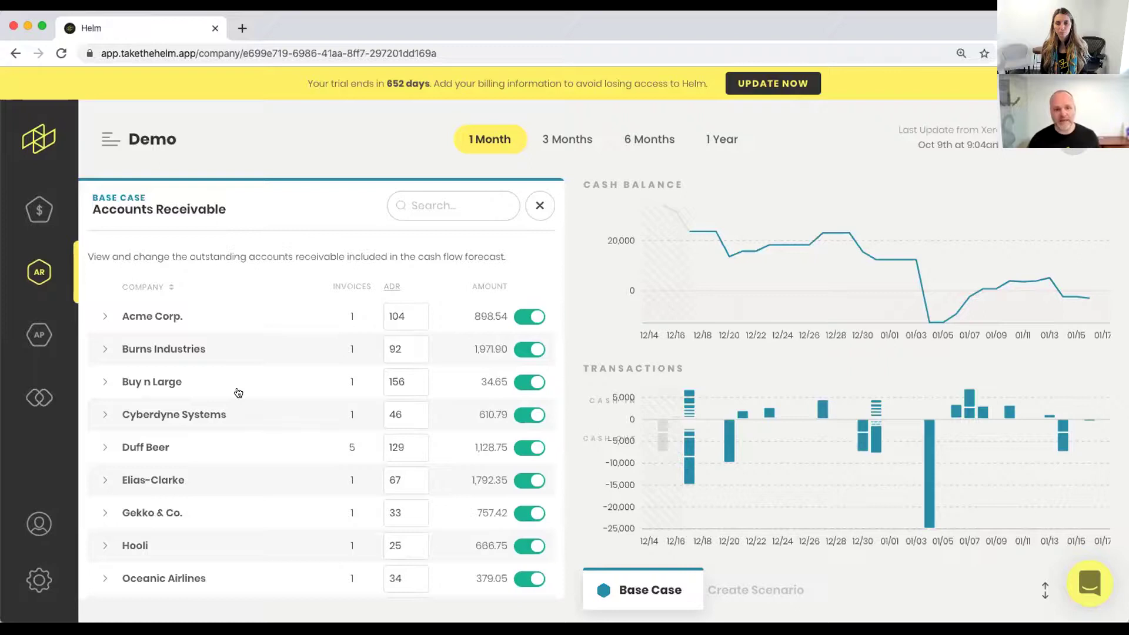
- Examine the details of the Account Estimate forecasting rule under Project Revenue
left_click(40, 399)
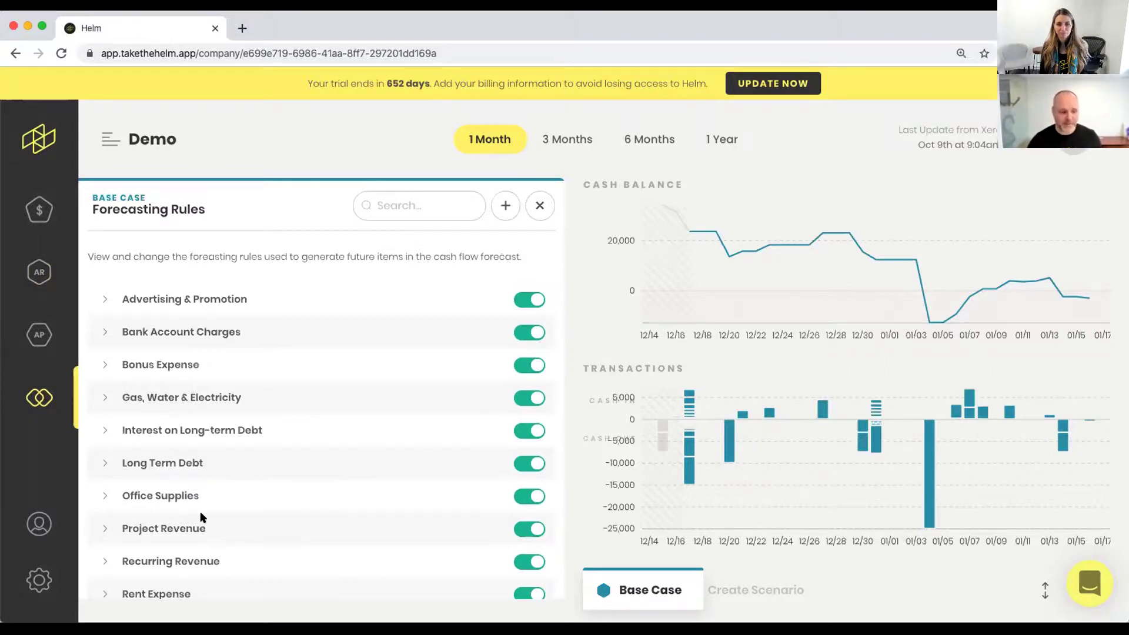
scroll(201, 517, "down", 2)
left_click(143, 453)
scroll(189, 453, "down", 2)
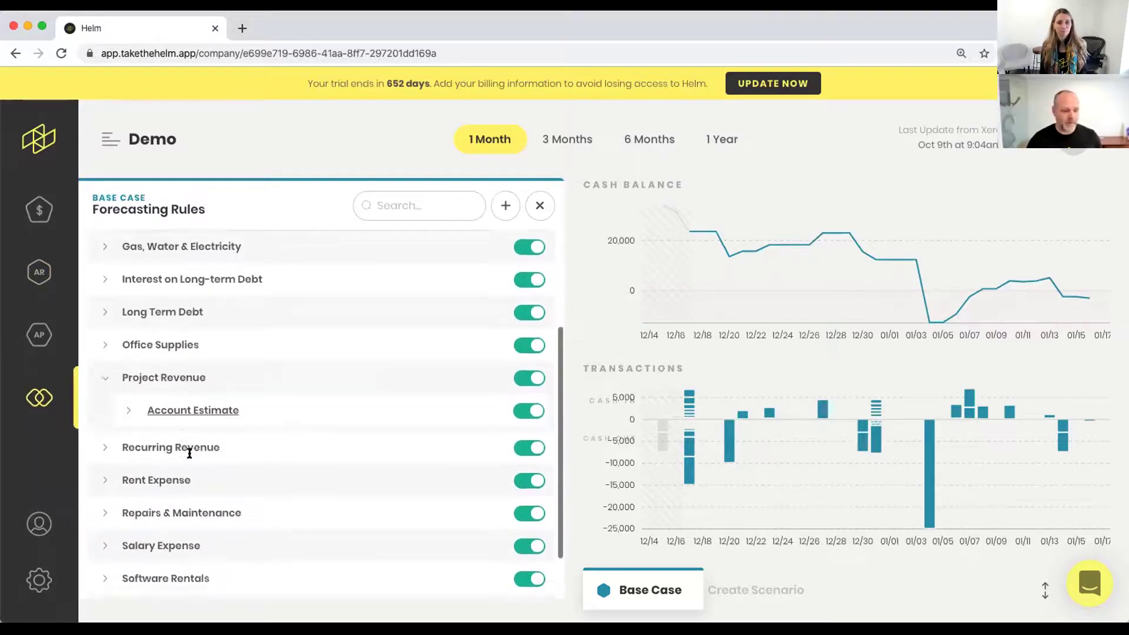
left_click(128, 403)
scroll(246, 442, "down", 2)
mouse_move(246, 447)
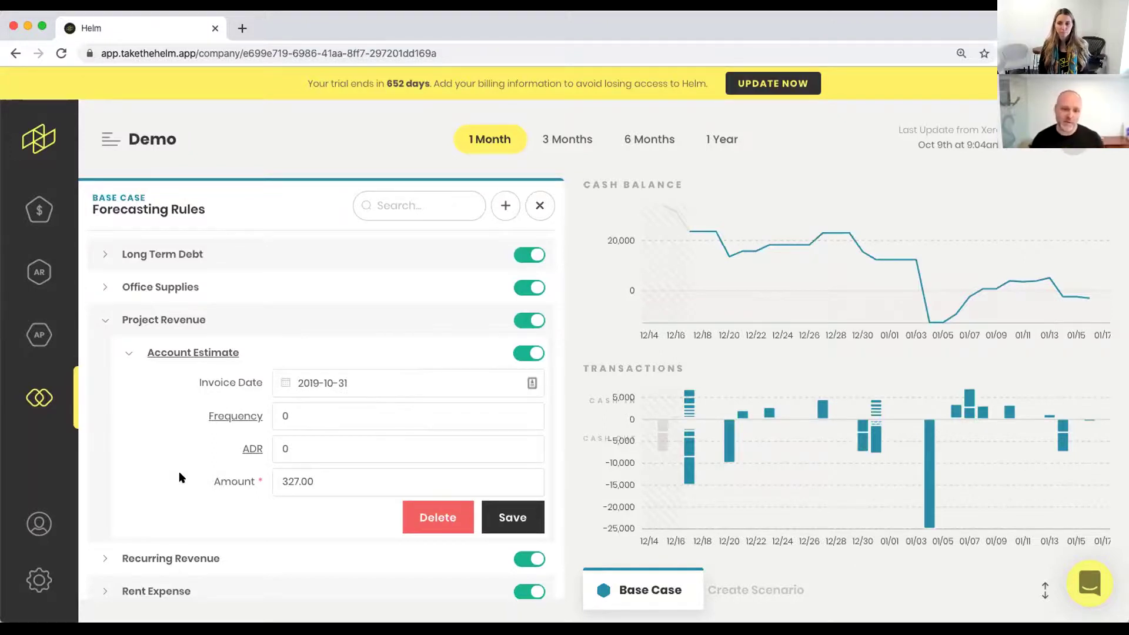
- Start another forecasting rule and assign it to the Project Revenue account
left_click(506, 206)
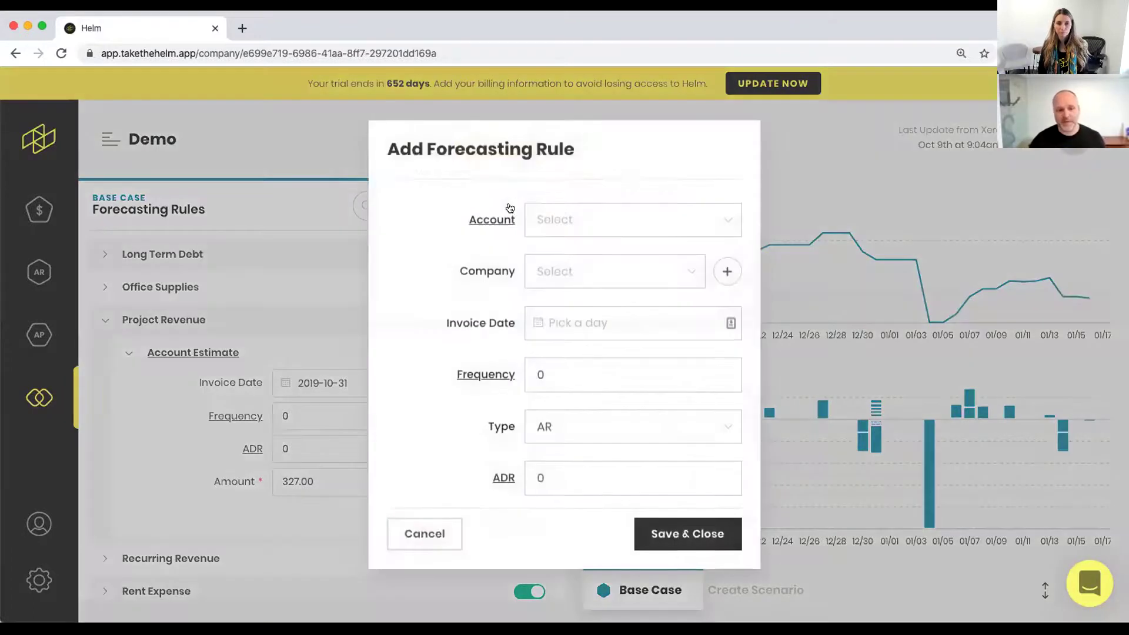
left_click(569, 222)
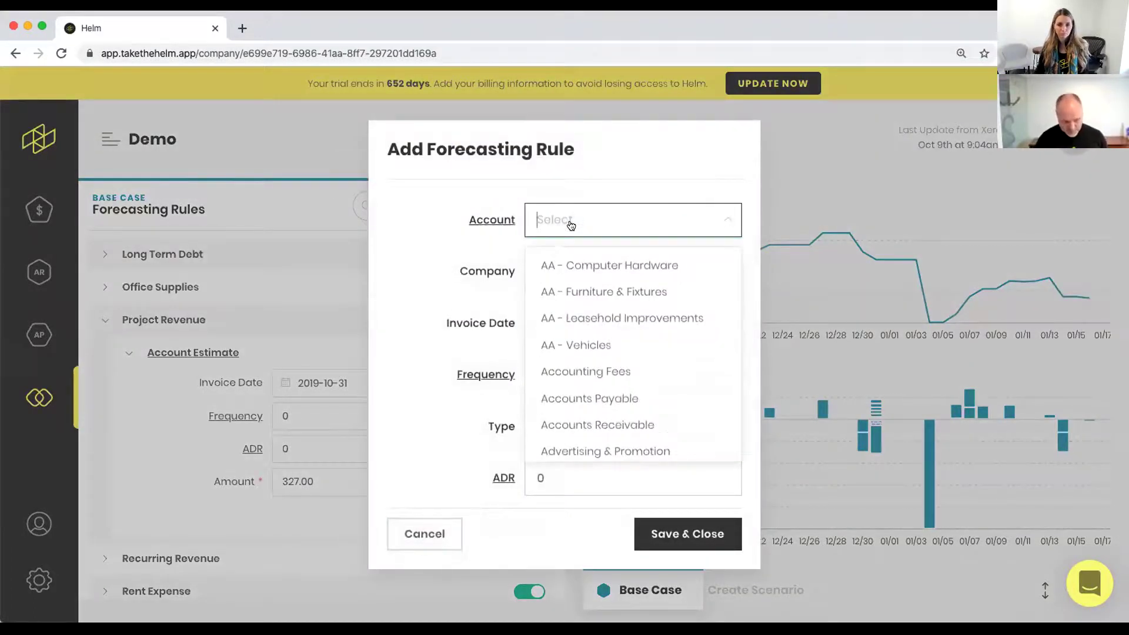
type("proj")
left_click(588, 260)
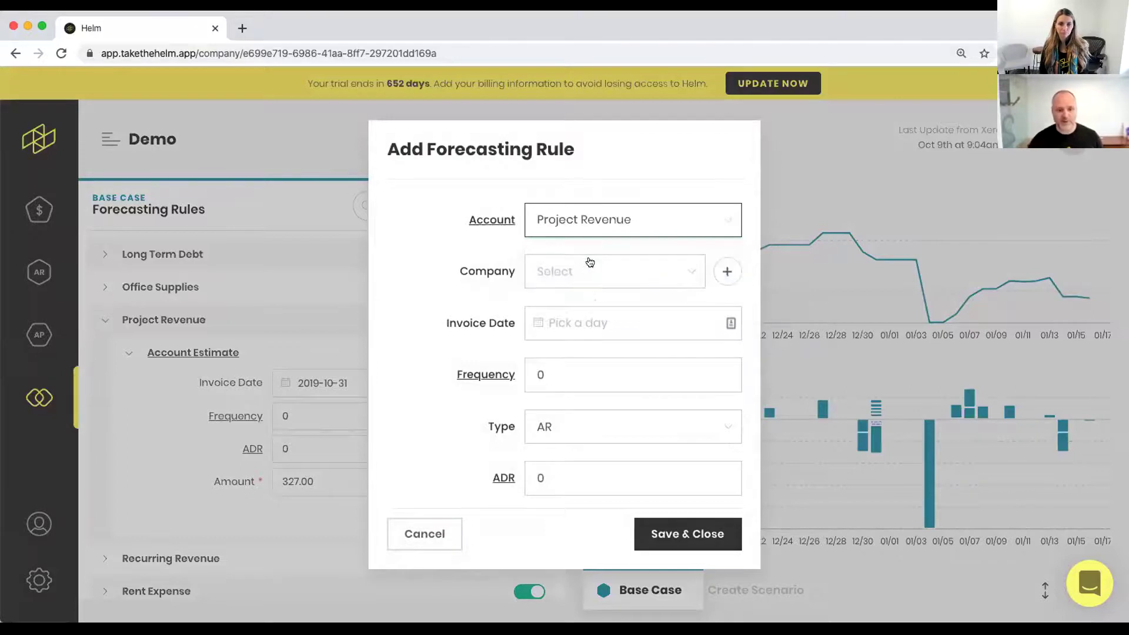
- Set the new Project Revenue rule's company to Acme Corp., invoice date to 2019-12-27 and frequency to 7, keeping the type AR
left_click(590, 262)
left_click(584, 316)
left_click(585, 323)
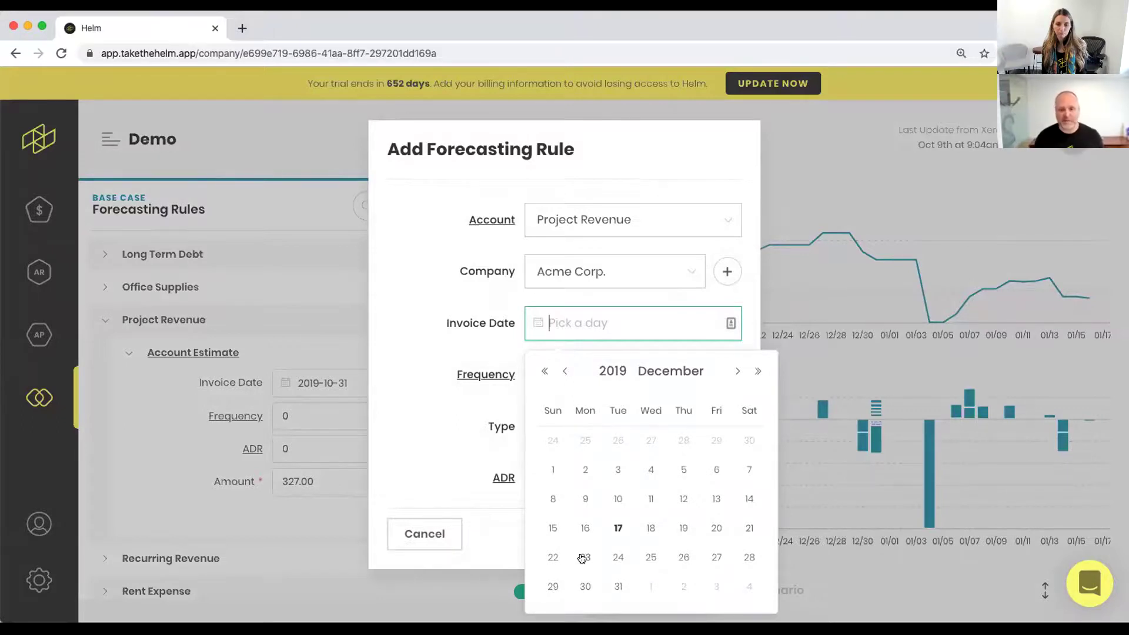
left_click(712, 557)
left_click_drag(598, 370, 475, 349)
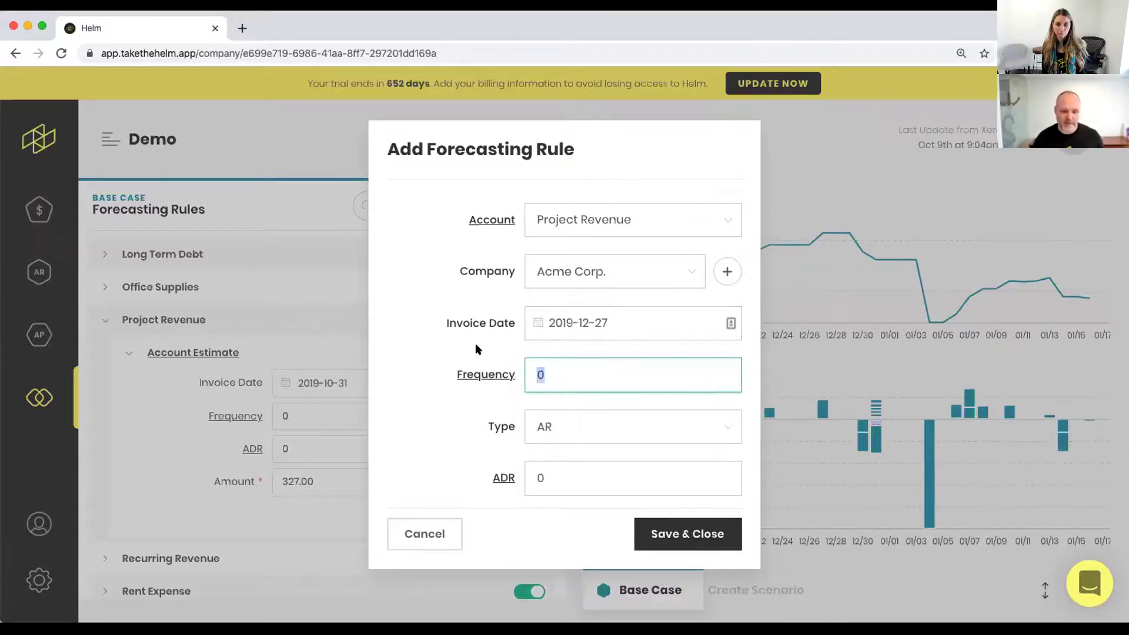
type("7")
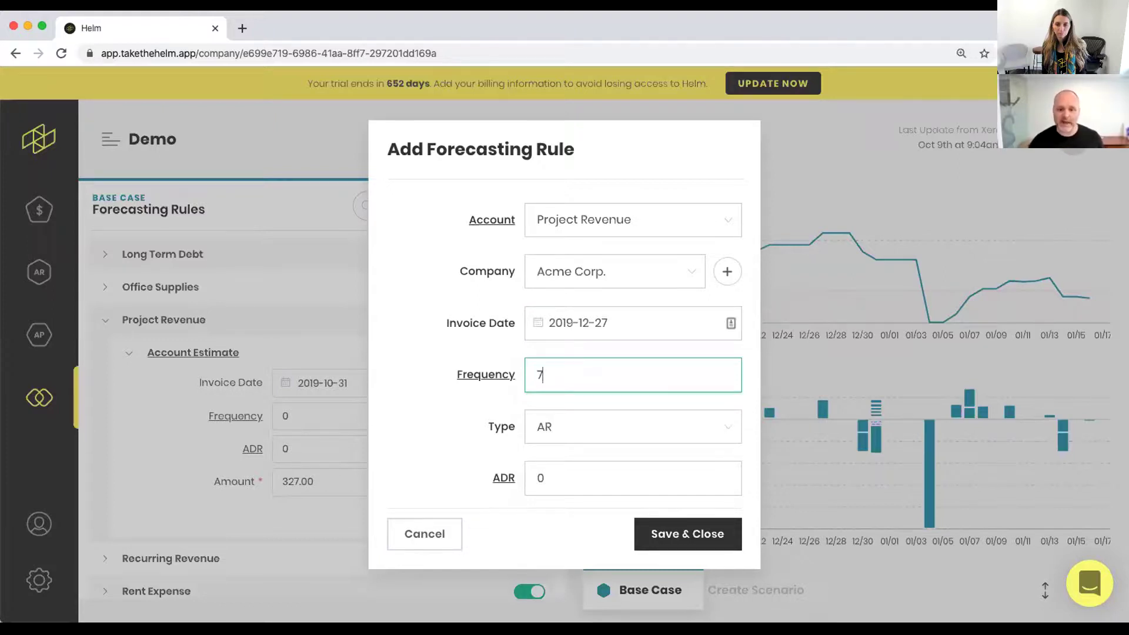
left_click(573, 426)
left_click(471, 437)
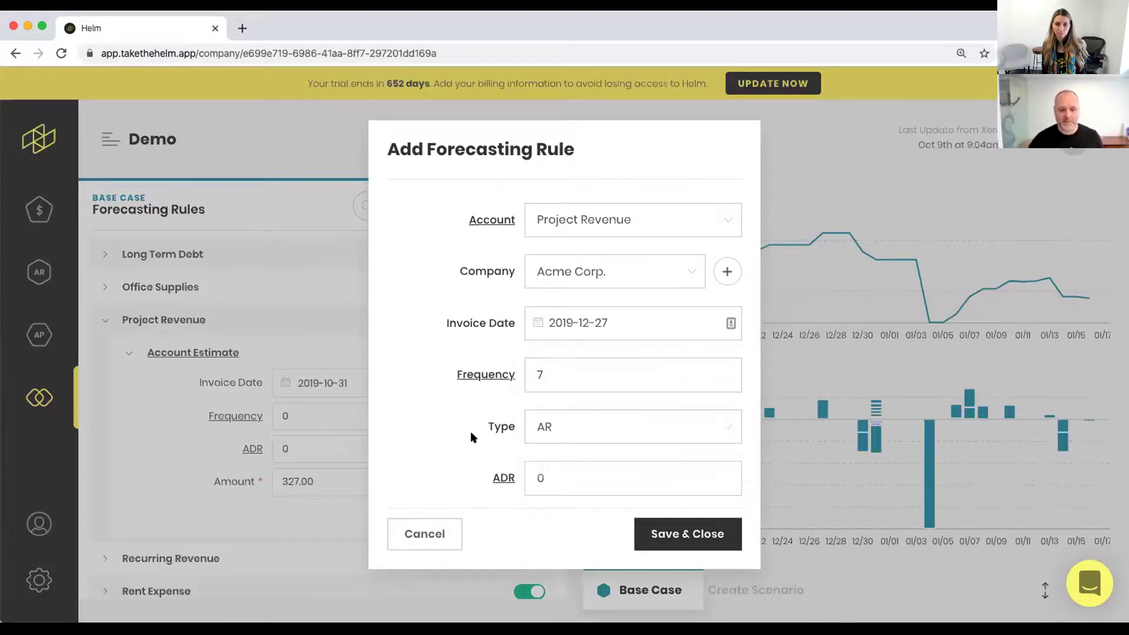
- Set the Acme Corp. rule's amount to 10000 and save the rule
scroll(470, 437, "down", 2)
left_click(569, 415)
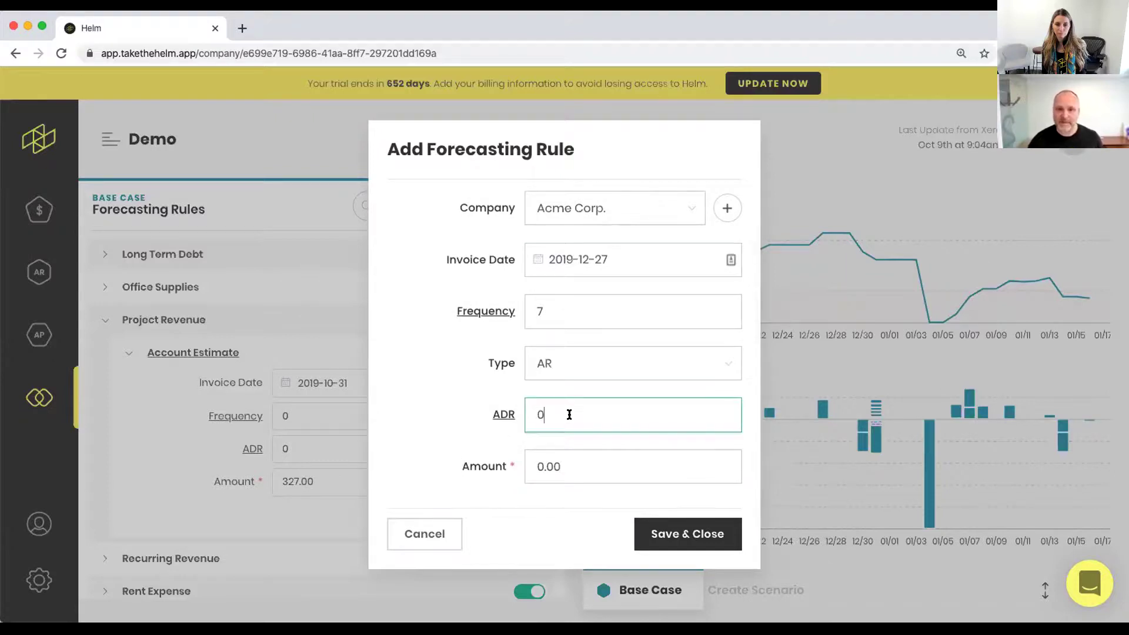
left_click(528, 469)
type("5000")
key("BackSpace")
key("BackSpace")
key("BackSpace")
key("BackSpace")
type("10000")
left_click(657, 533)
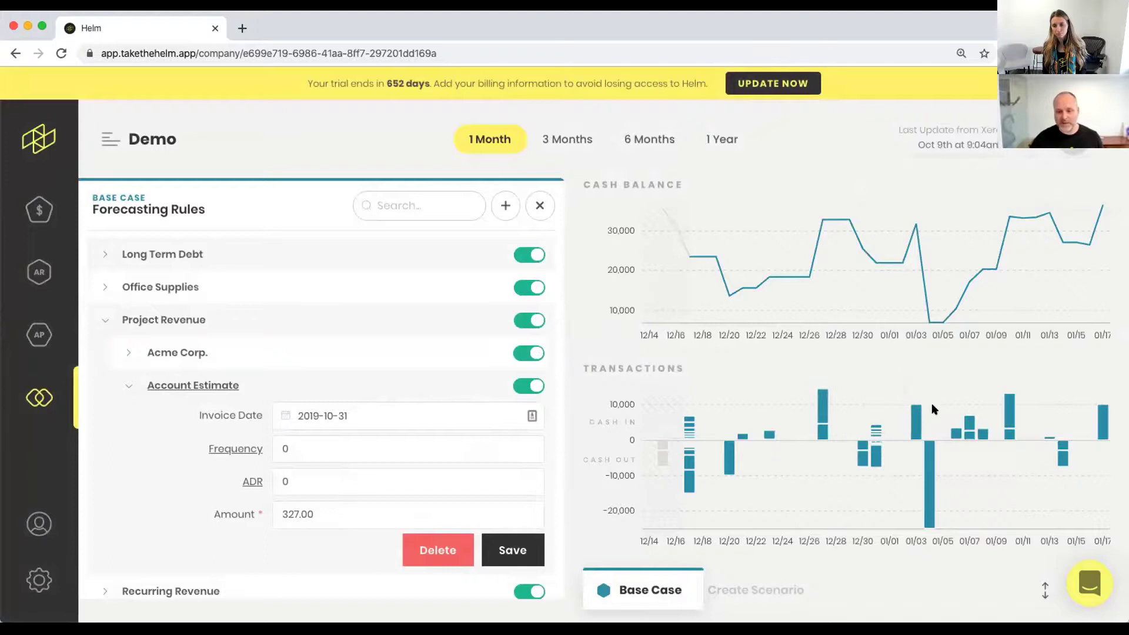
mouse_move(1011, 397)
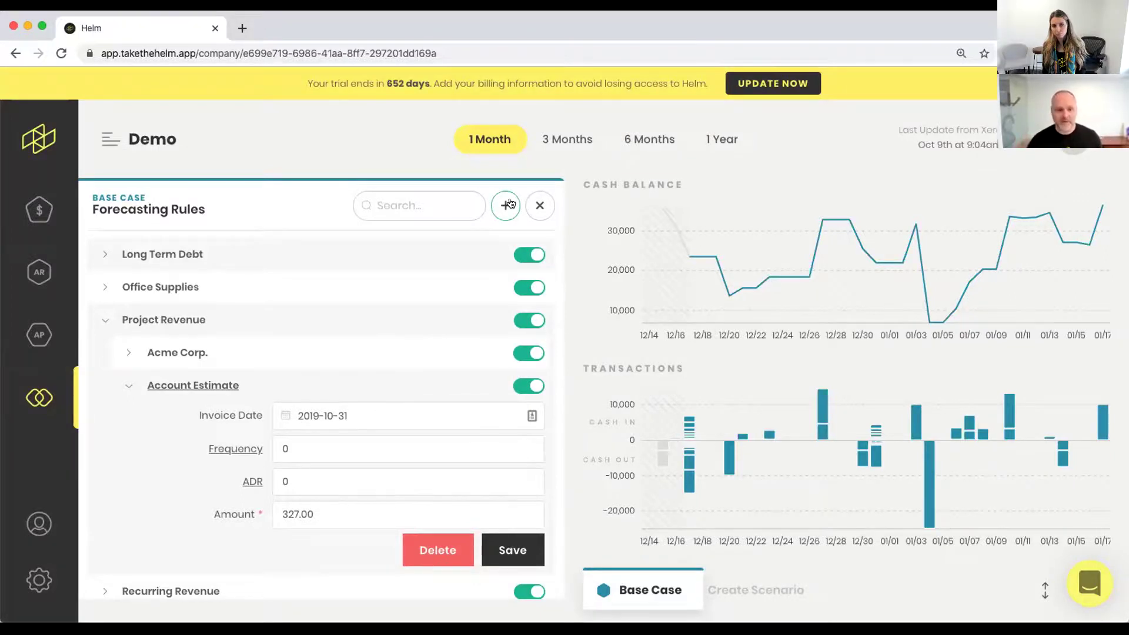
mouse_move(817, 394)
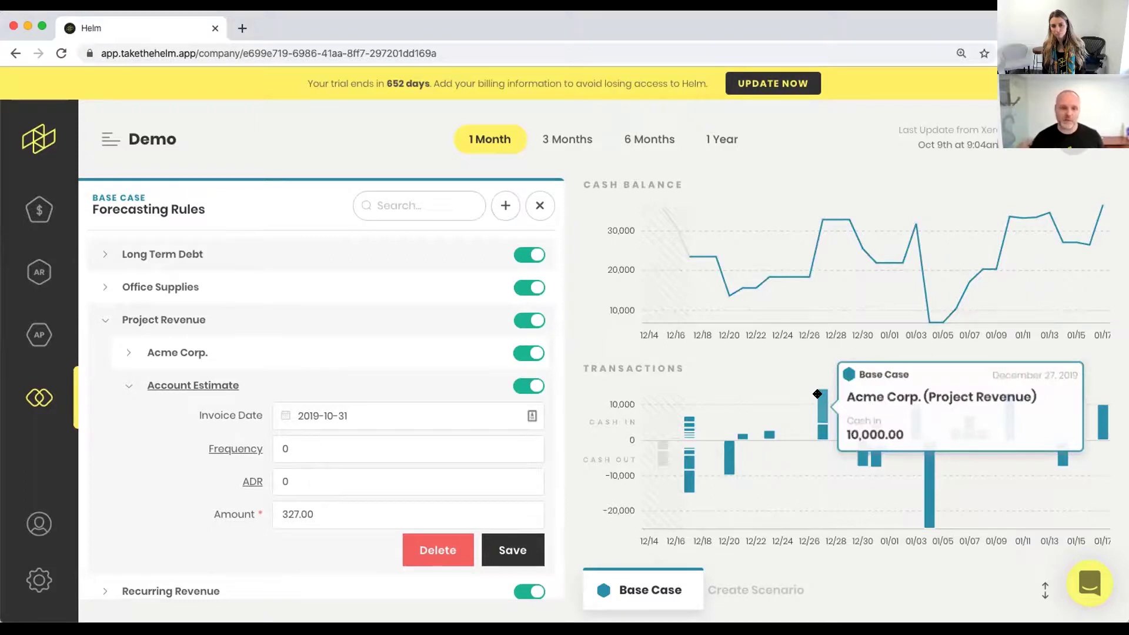
- Add a second Acme Corp. rule under Project Revenue with a frequency of 28, and show the forecast over 3 months
left_click(503, 204)
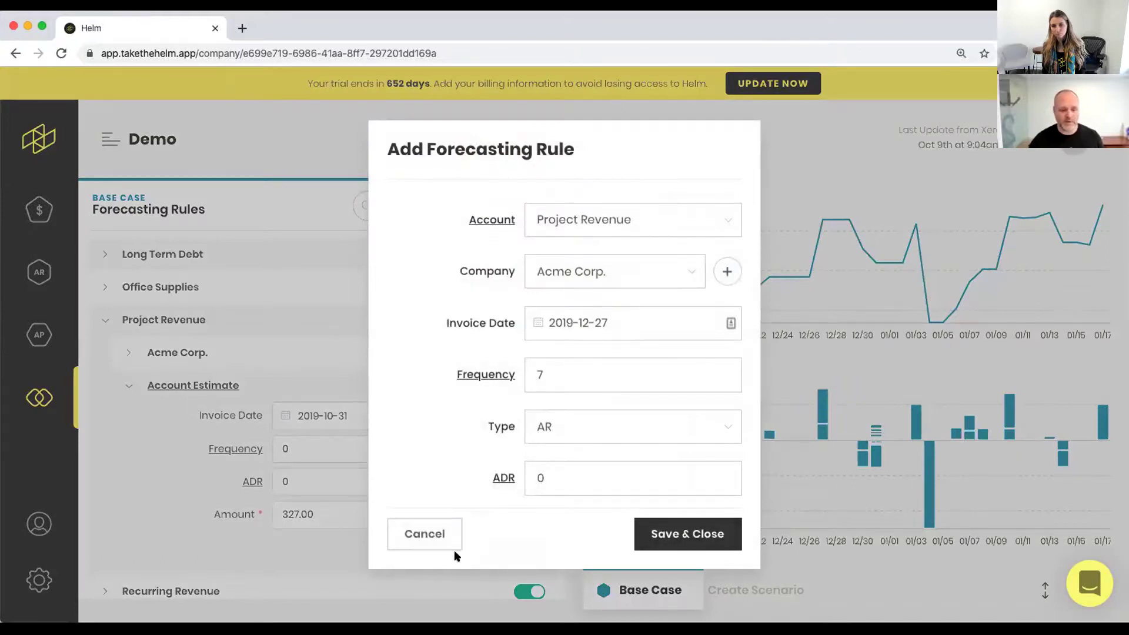
double_click(566, 373)
mouse_move(469, 375)
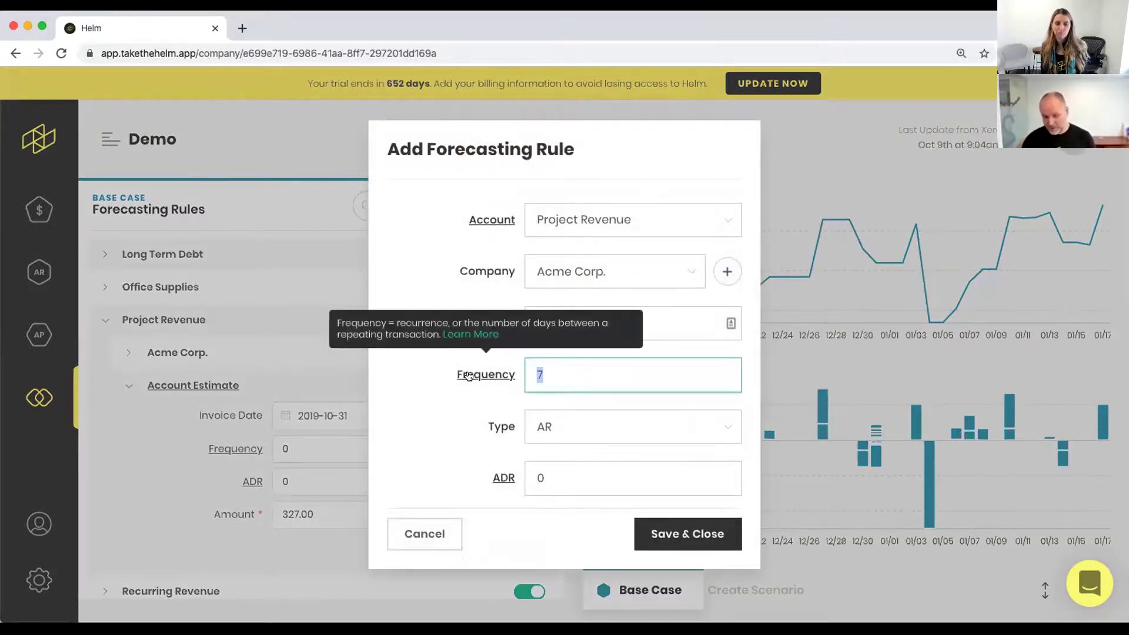
type("28")
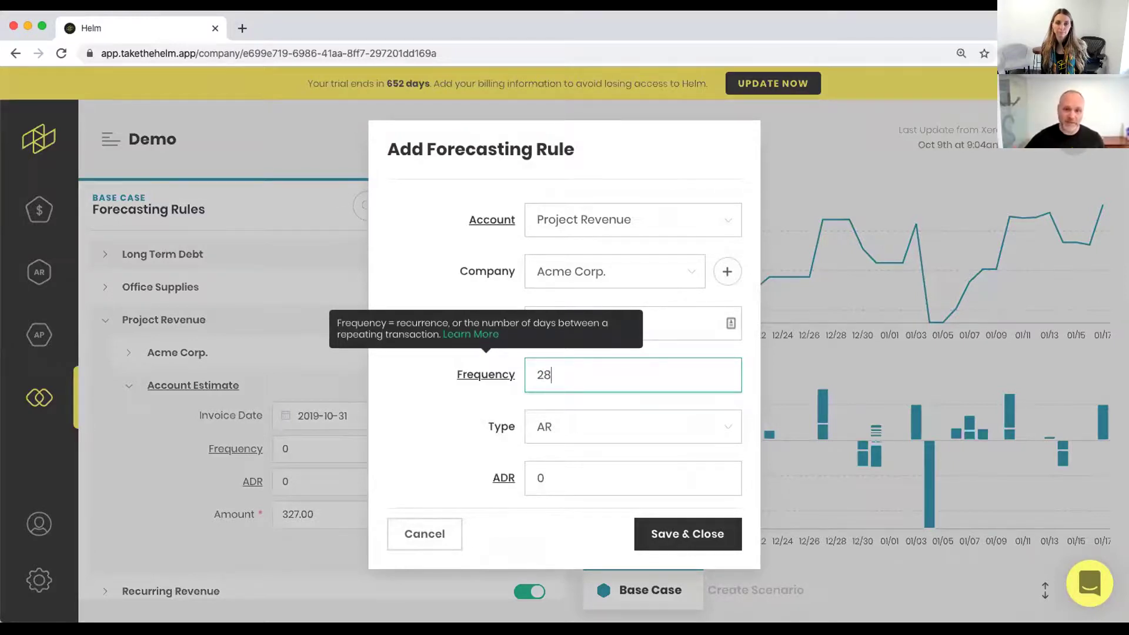
scroll(559, 451, "down", 2)
left_click(594, 460)
left_click(658, 534)
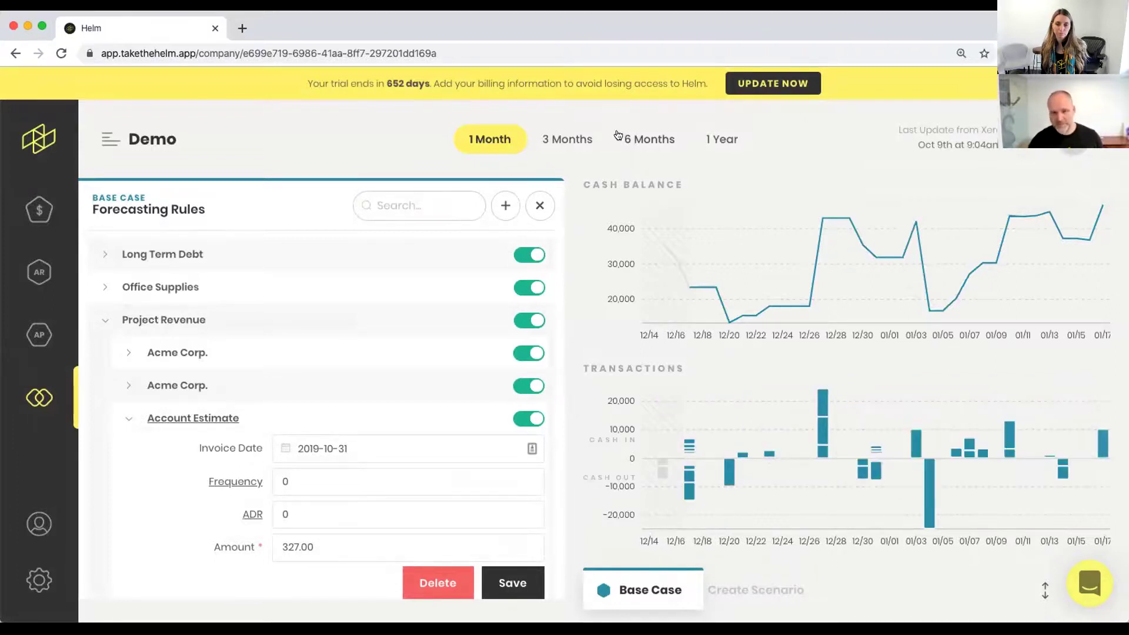
left_click(574, 141)
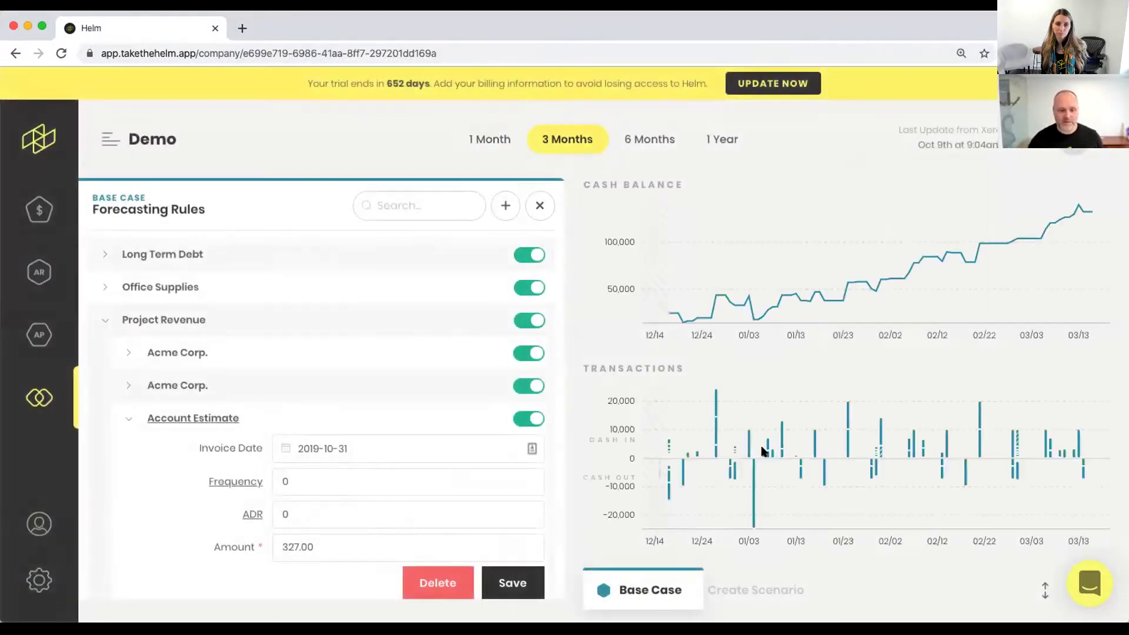
mouse_move(714, 421)
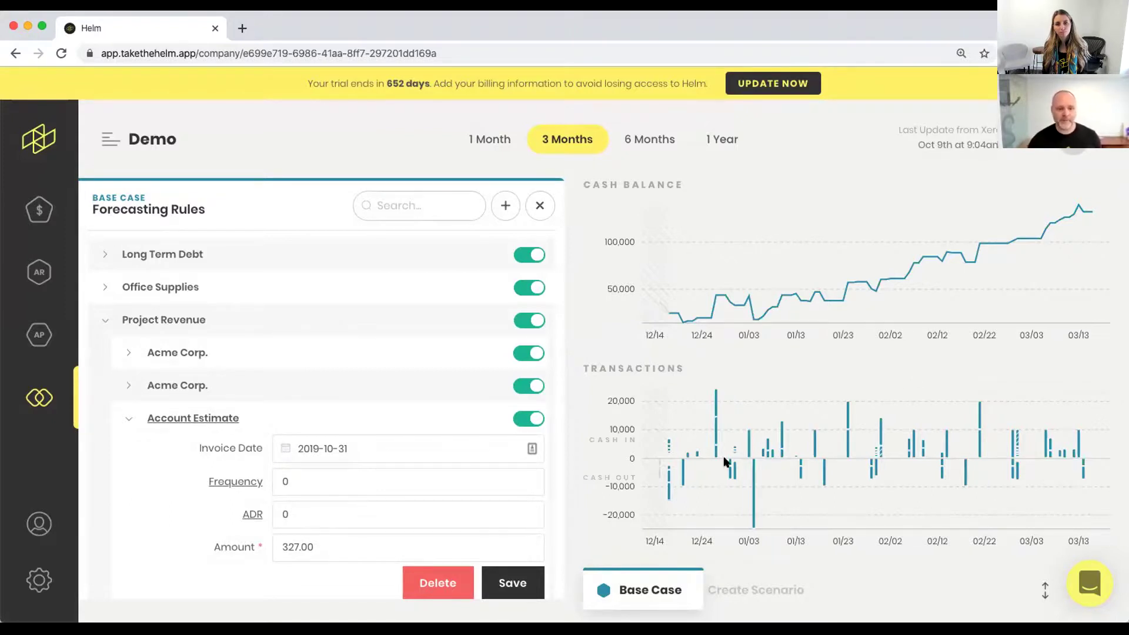
- Delete both Acme Corp. forecasting rules under Project Revenue
scroll(338, 422, "down", 1)
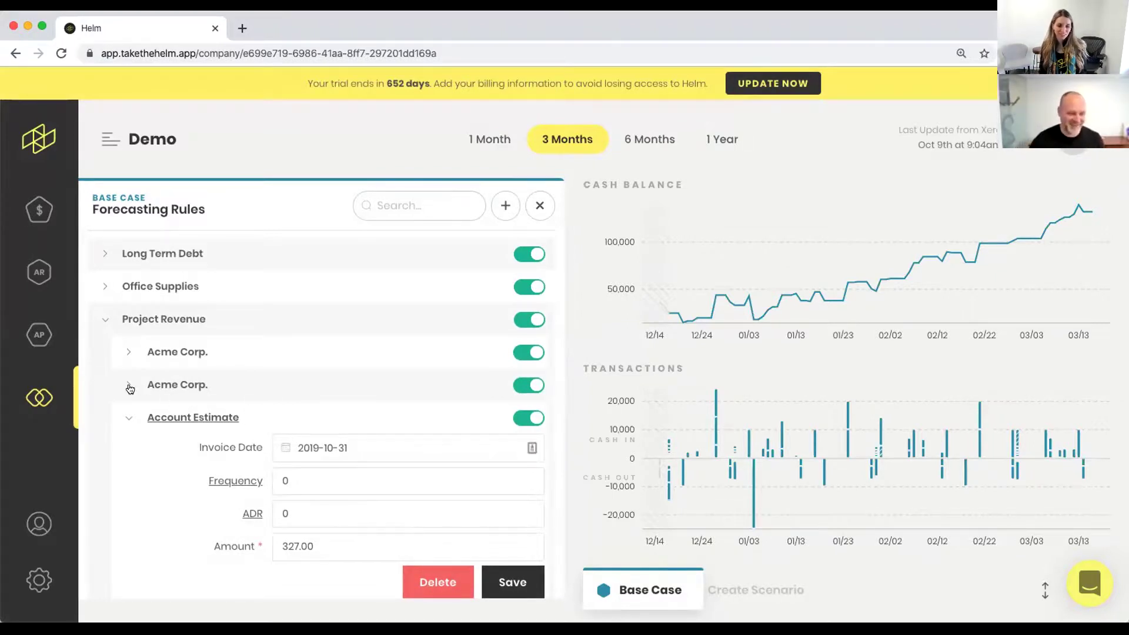
scroll(232, 410, "down", 1)
mouse_move(233, 410)
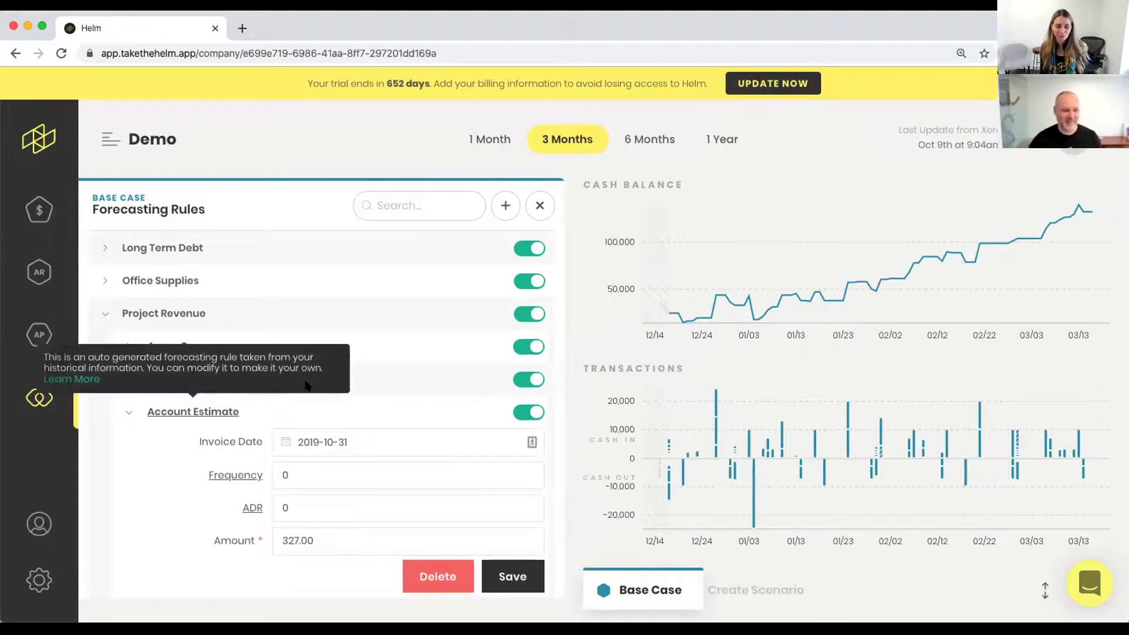
left_click(129, 412)
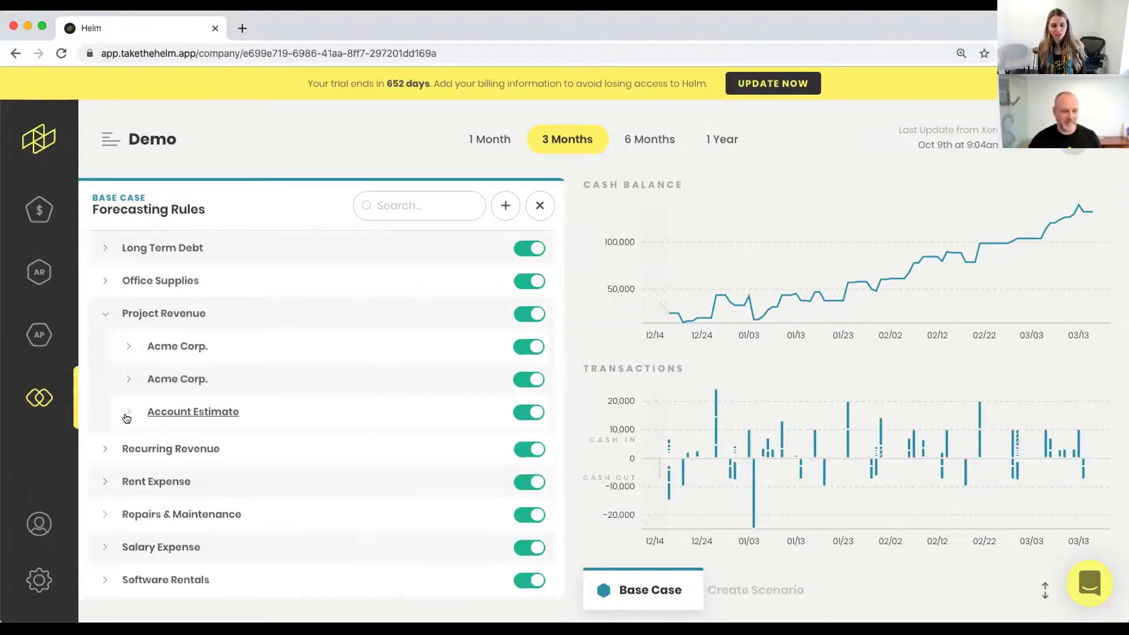
left_click(128, 347)
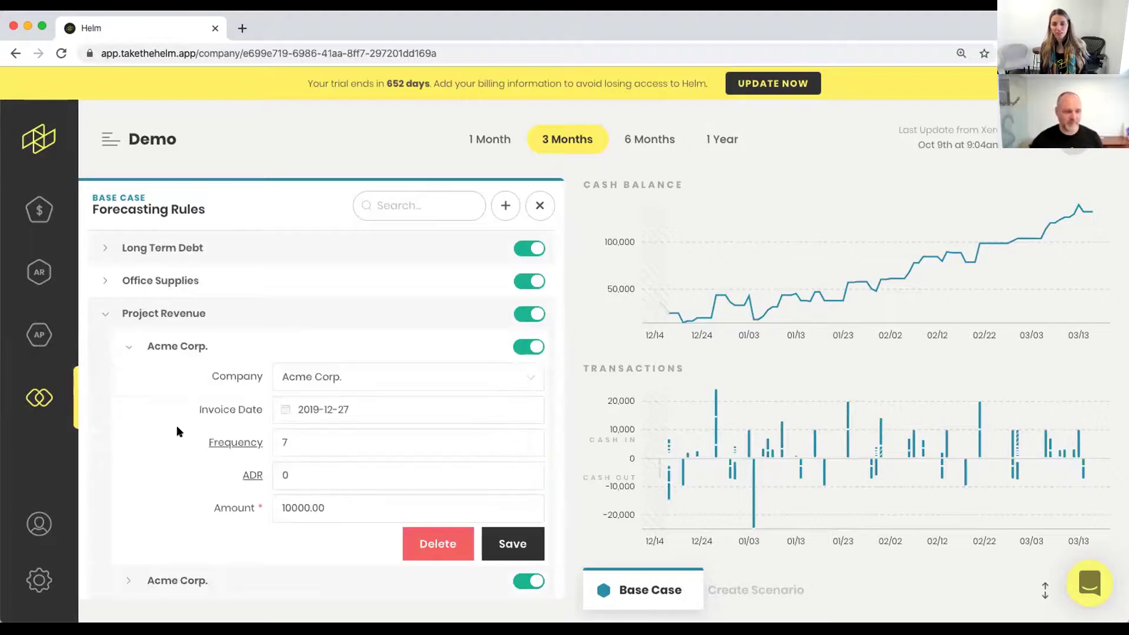
left_click(436, 540)
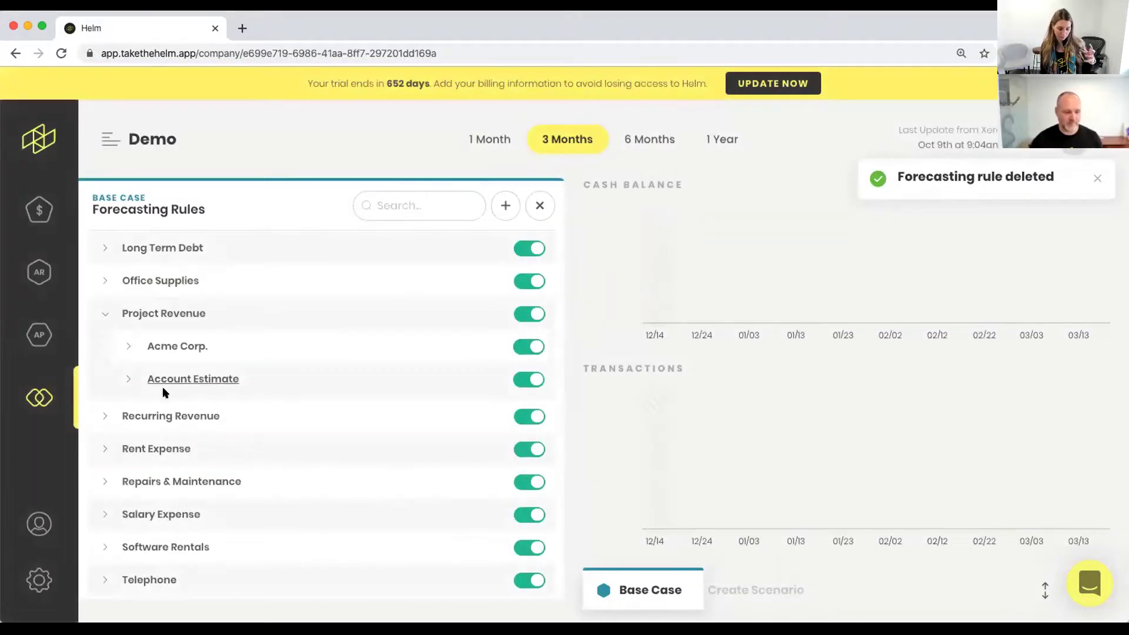
left_click(119, 347)
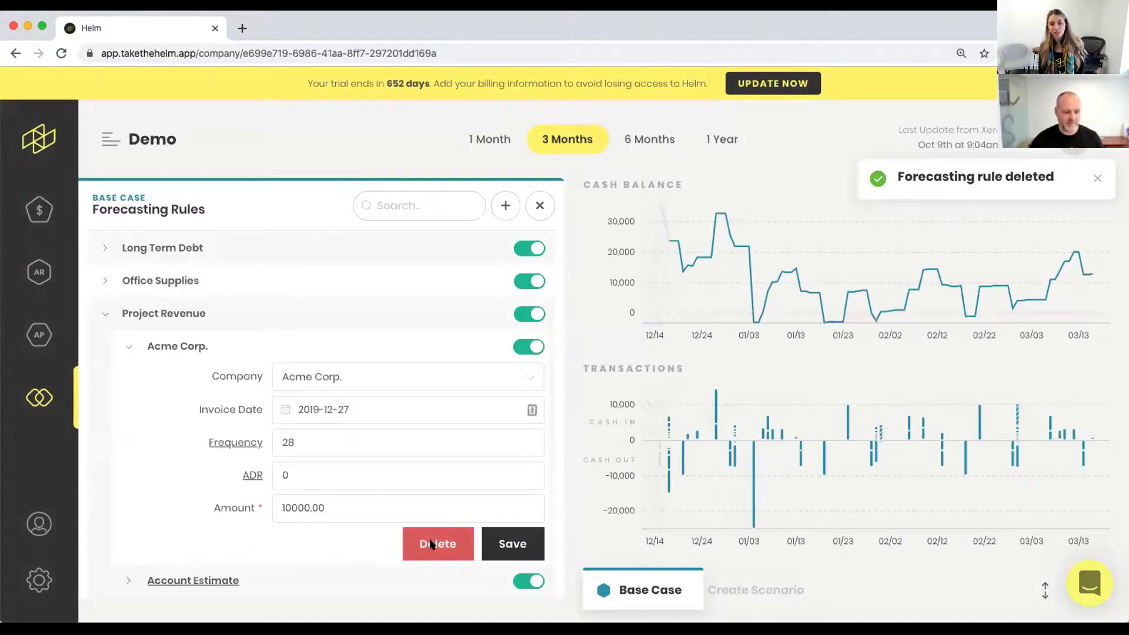
left_click(438, 540)
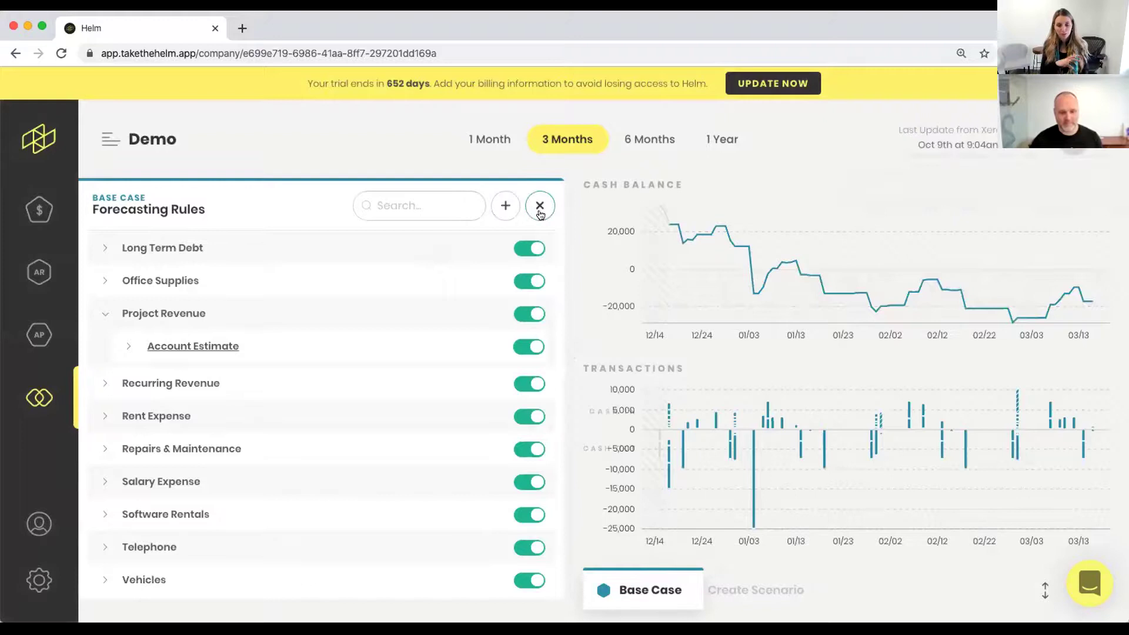
- Return the forecast to 1 month, and review the Base Case accounts receivable and accounts payable lists
left_click(499, 144)
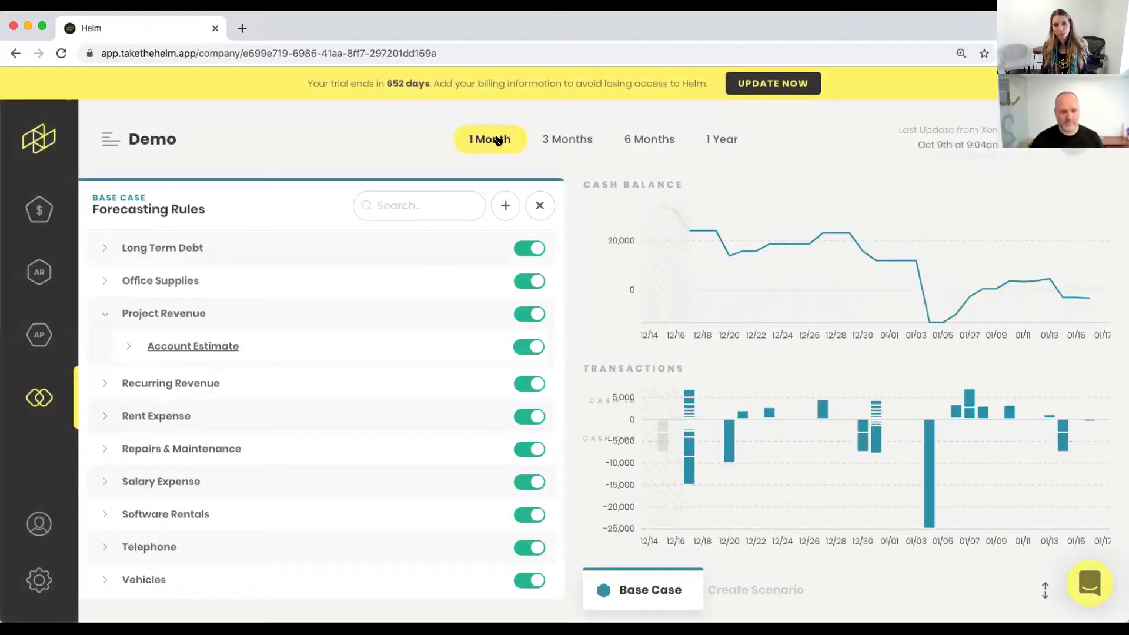
left_click(538, 205)
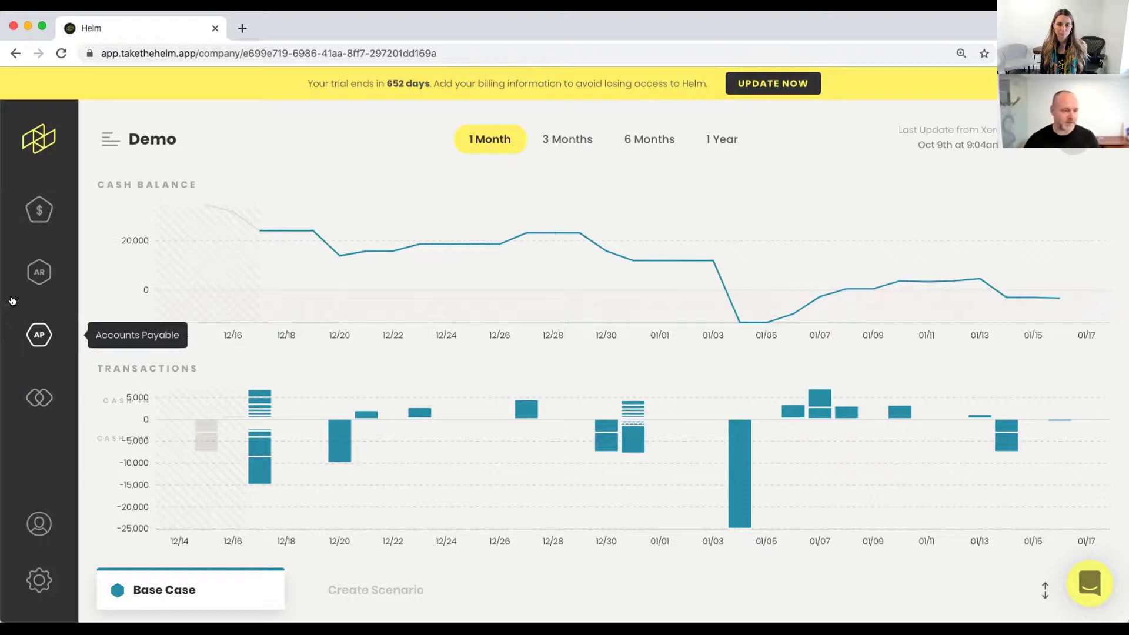
left_click(36, 276)
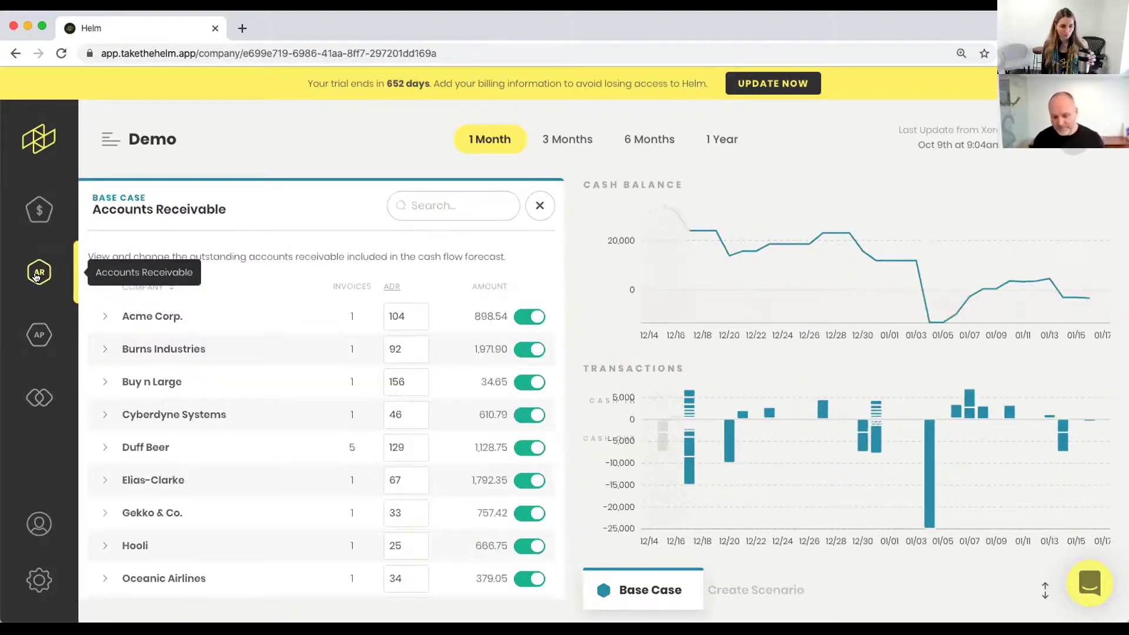
left_click(41, 338)
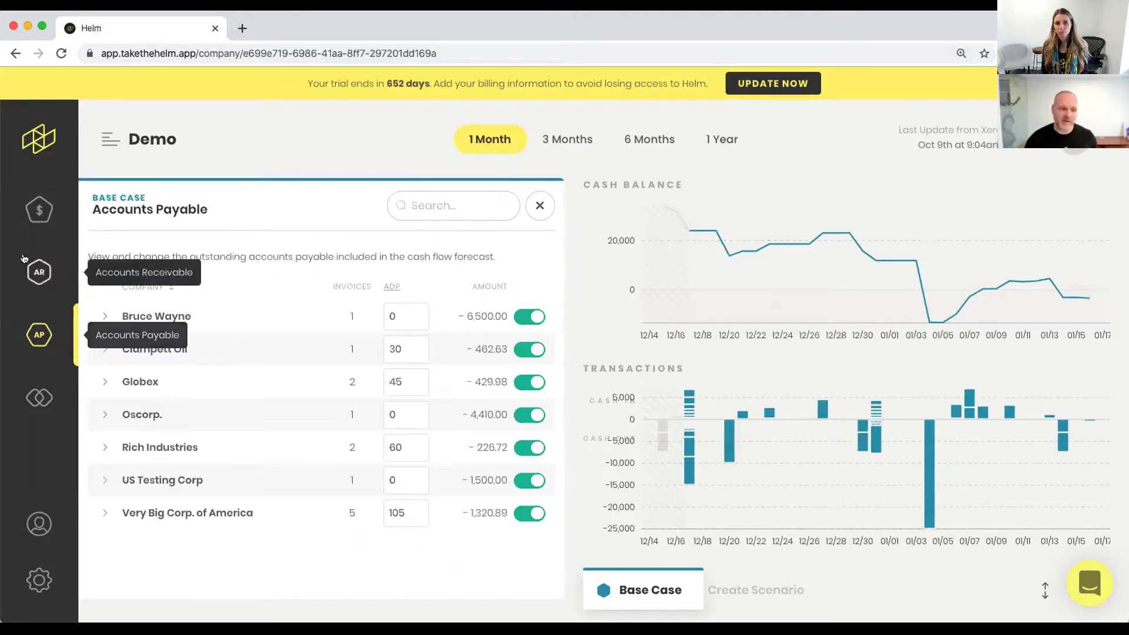
left_click(38, 272)
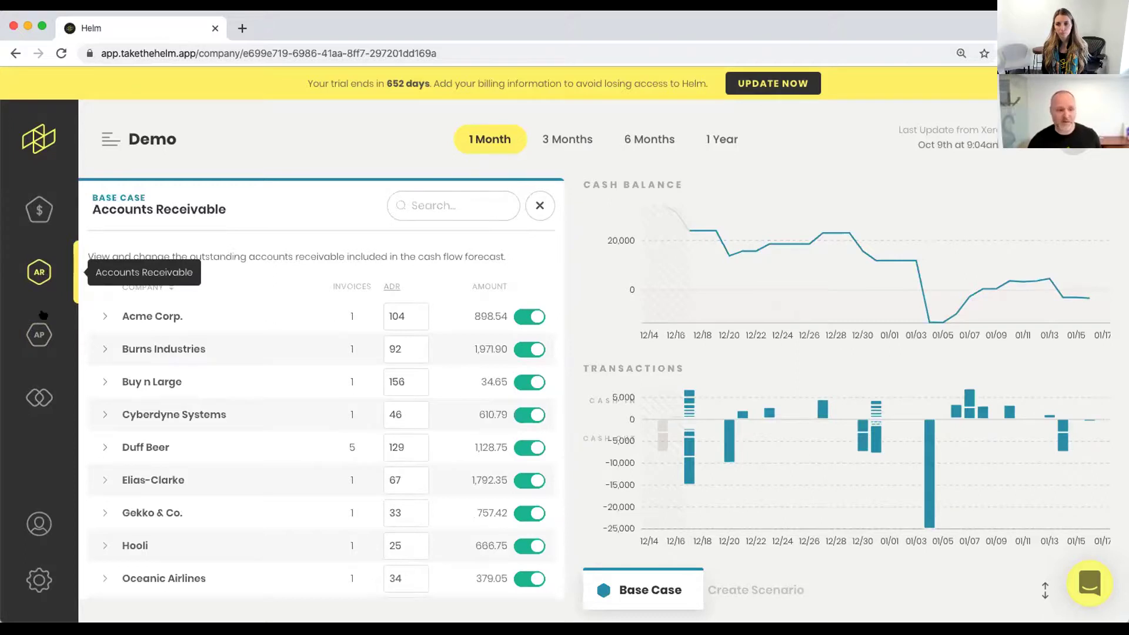
left_click(37, 334)
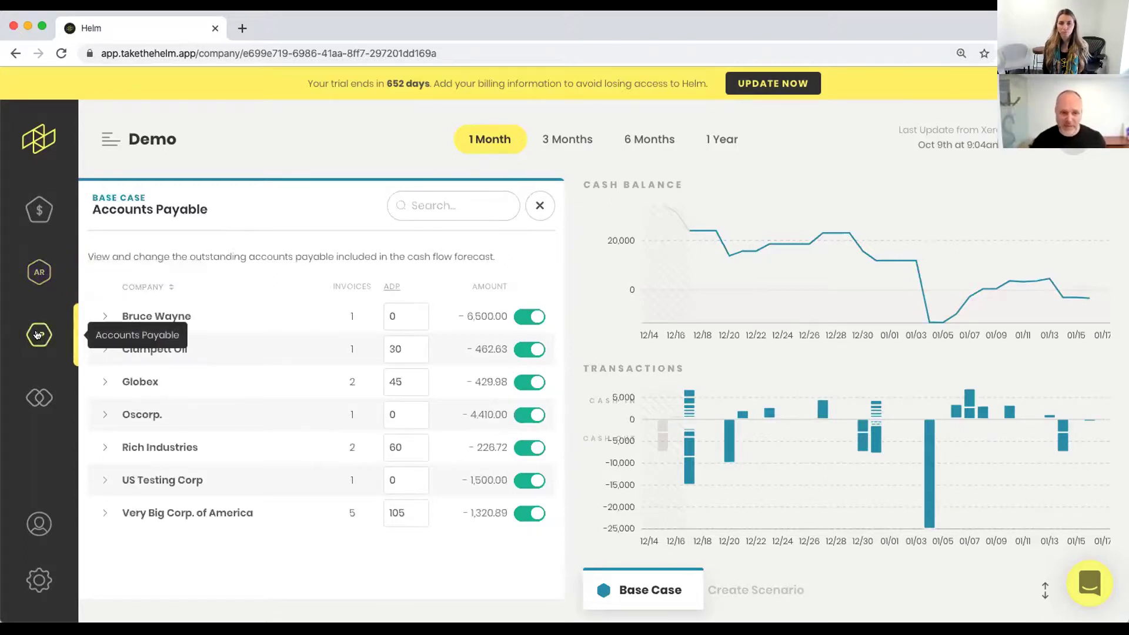
- Examine the Account Estimate forecasting rule under Advertising & Promotion, and collapse that account
left_click(38, 395)
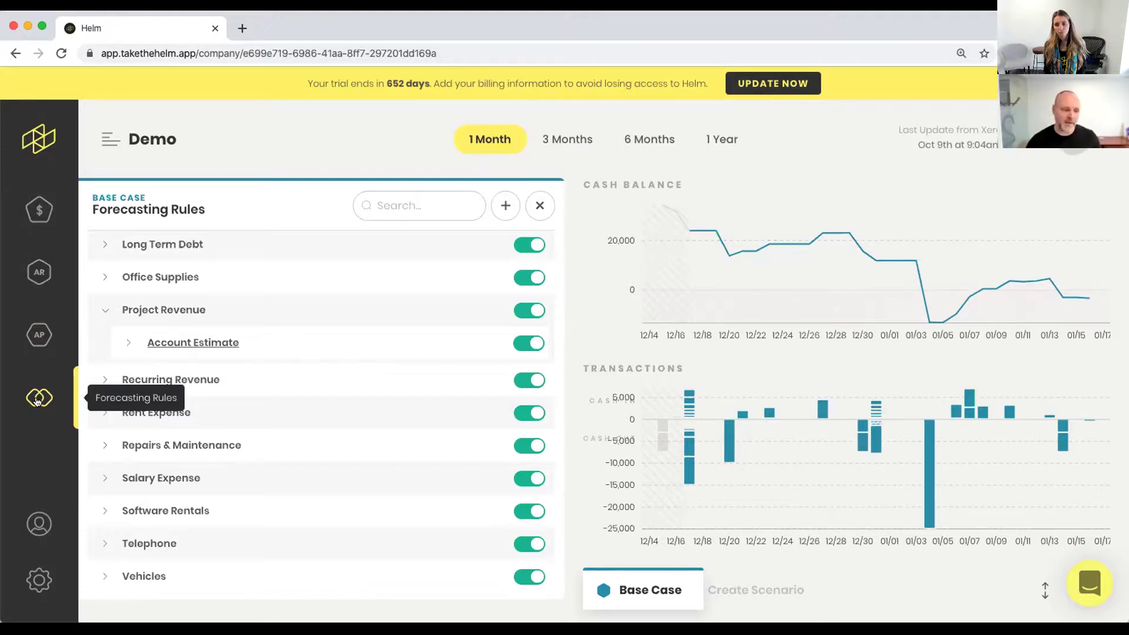
scroll(192, 341, "up", 5)
left_click(107, 298)
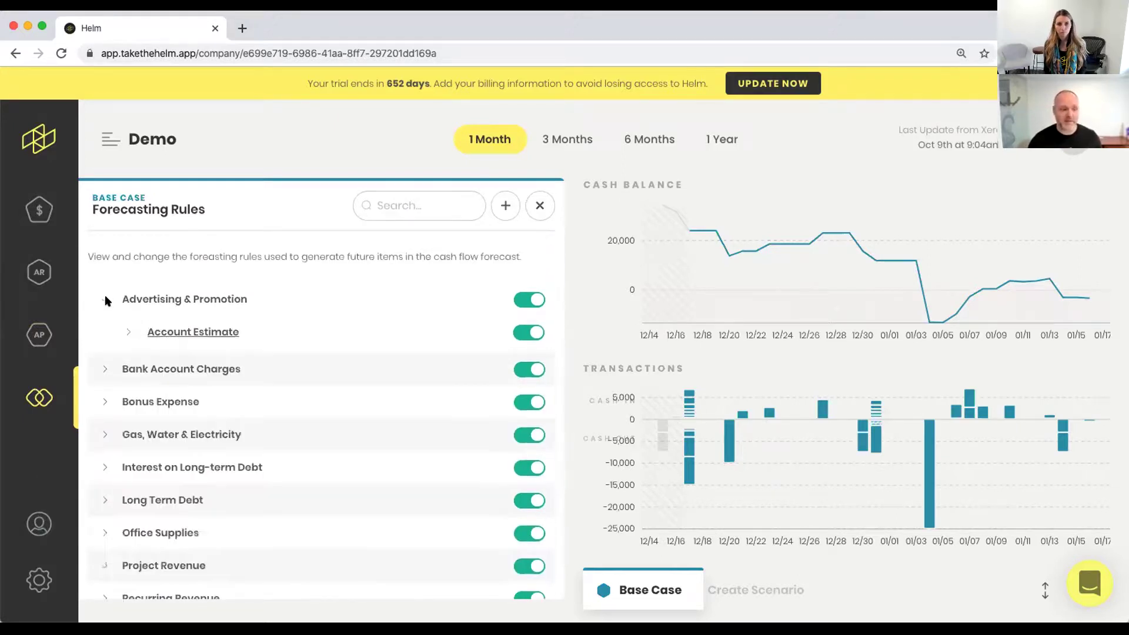
left_click(128, 333)
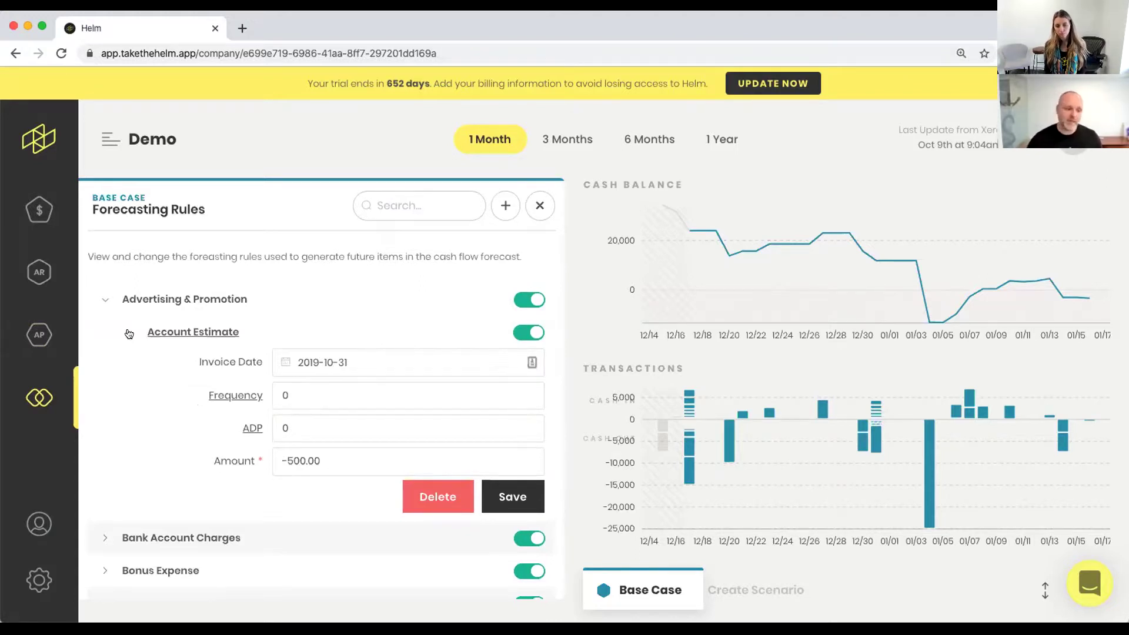
left_click(104, 299)
- Review which forecasting rules are listed under Software Rentals, and collapse the account
scroll(102, 351, "down", 3)
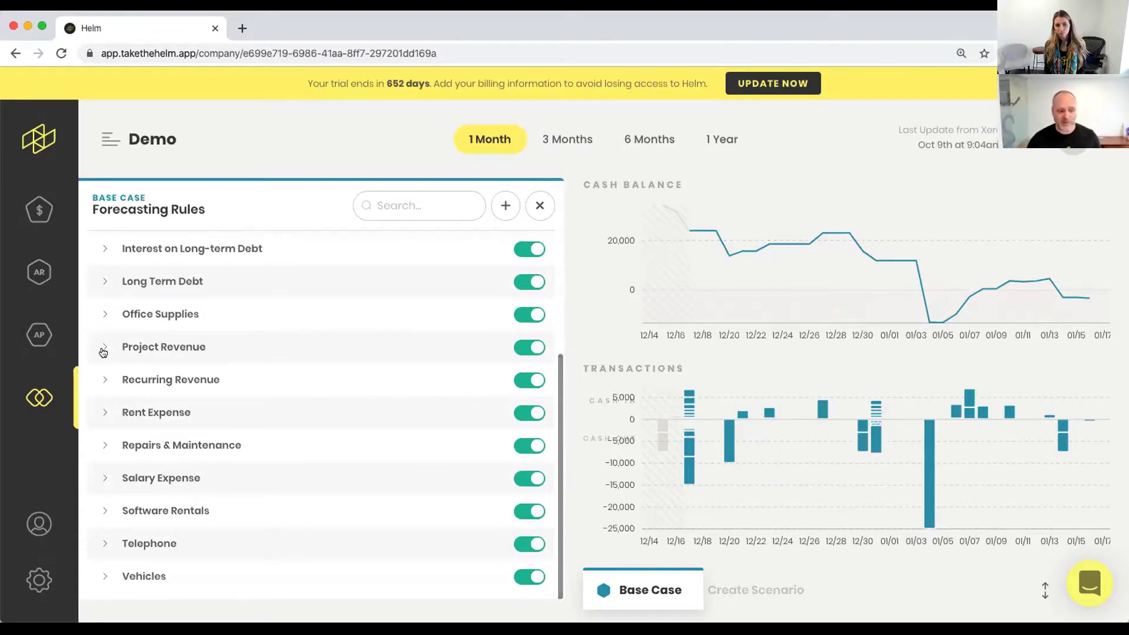
left_click(105, 516)
scroll(162, 456, "down", 2)
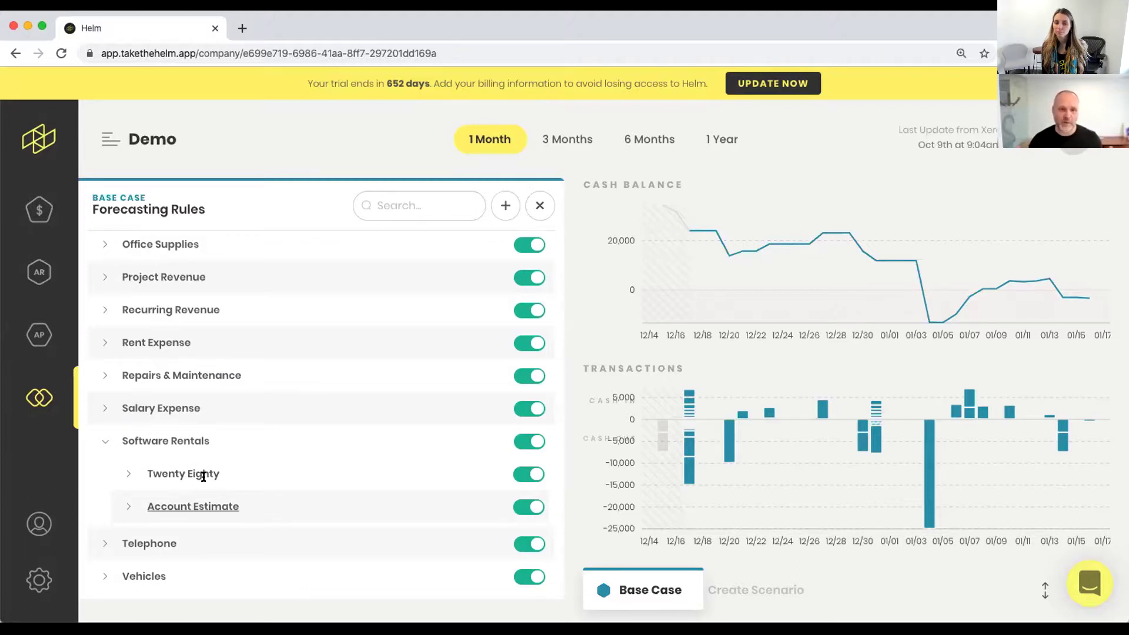
left_click(103, 441)
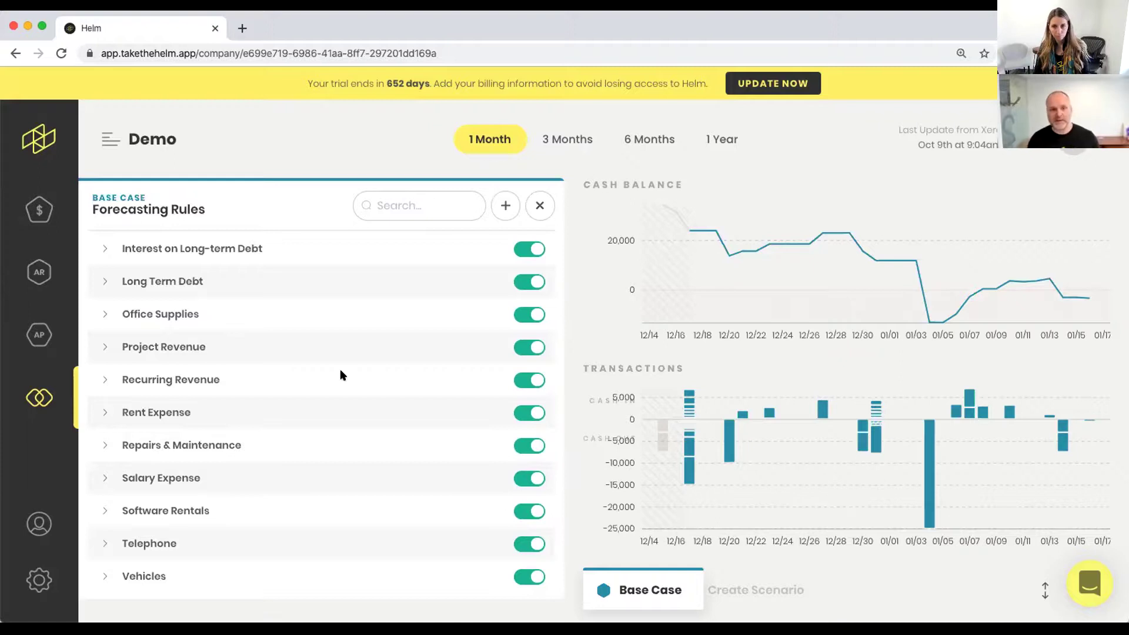
- Expand Project Revenue's Account Estimate, and start a new Acme Corp. forecasting rule with invoice date 2019-12-31 and frequency 30
left_click(101, 347)
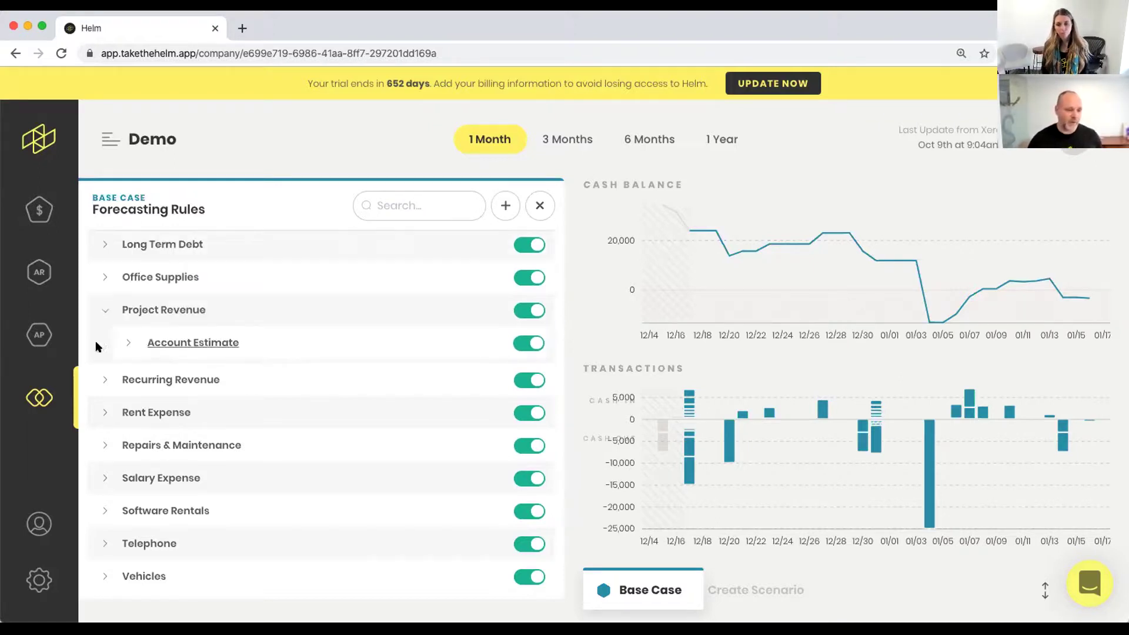
left_click(128, 343)
left_click(505, 205)
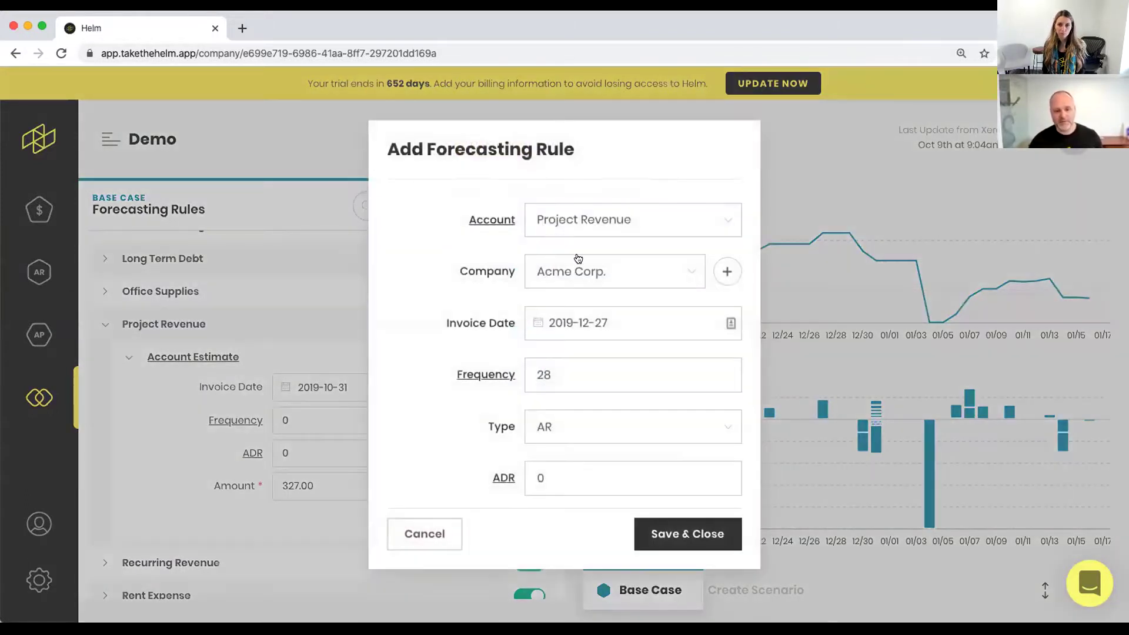
left_click(618, 324)
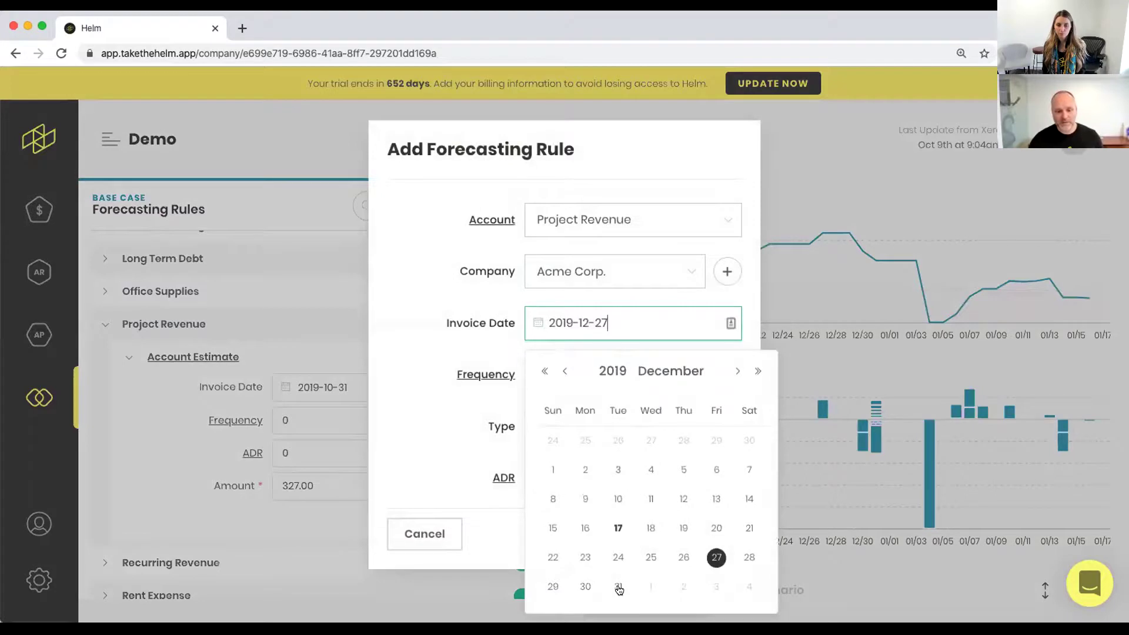
left_click(618, 586)
left_click_drag(559, 375, 506, 371)
mouse_move(506, 371)
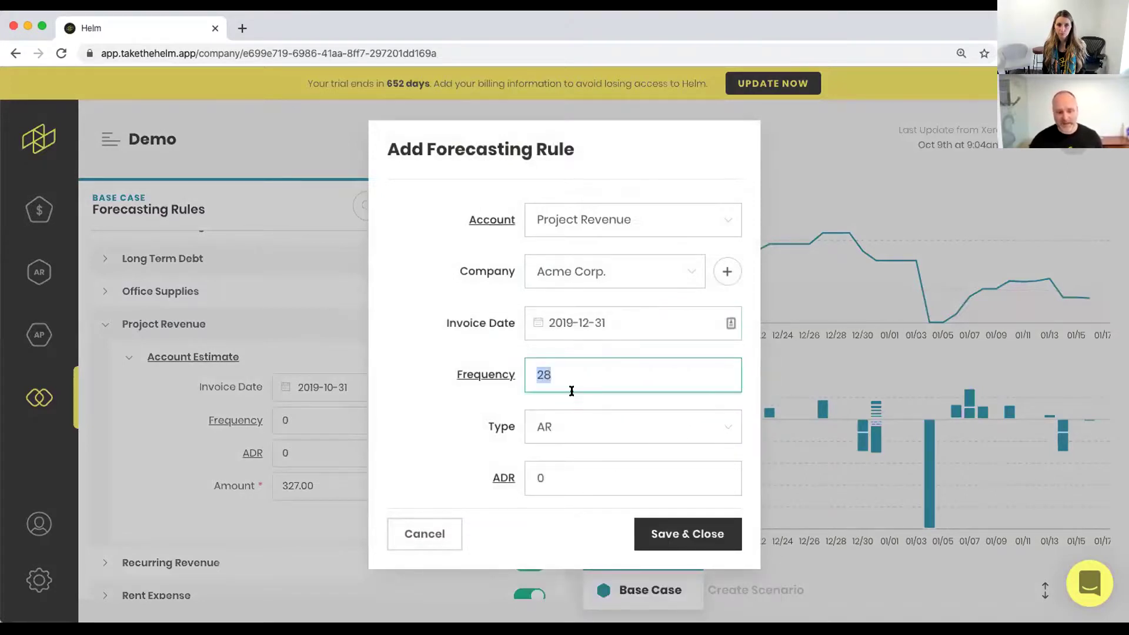
type("30")
- Keep the new rule's type as AR, set its amount to 20000.00 and save it
left_click(559, 420)
left_click(483, 451)
scroll(464, 452, "down", 2)
left_click(557, 464)
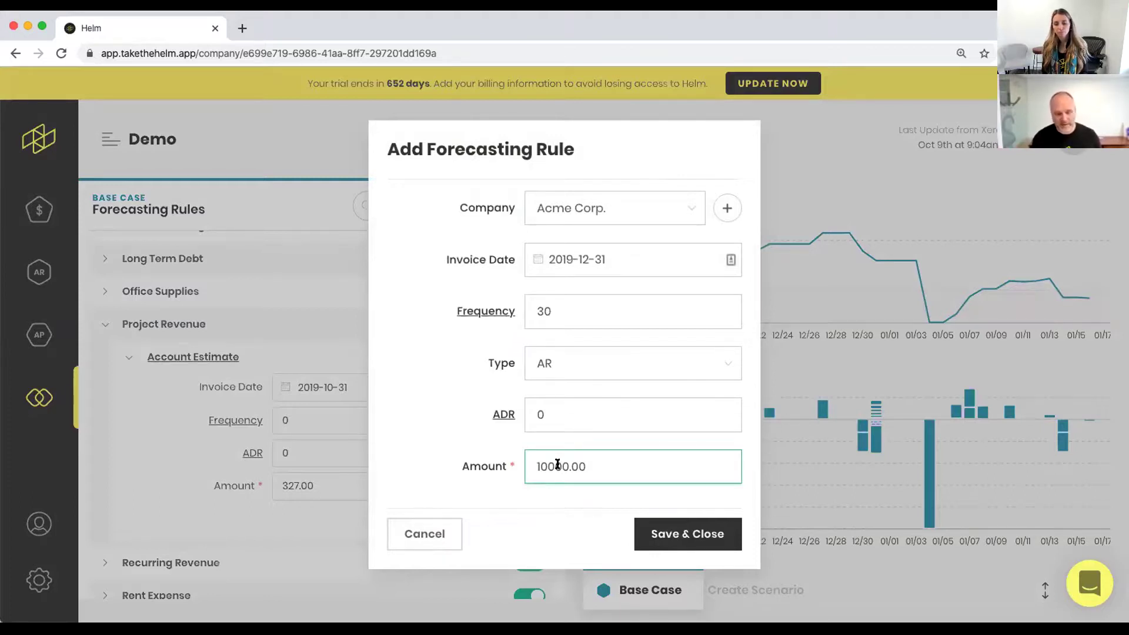
key("Left")
key("Left")
key("Left")
key("BackSpace")
type("2")
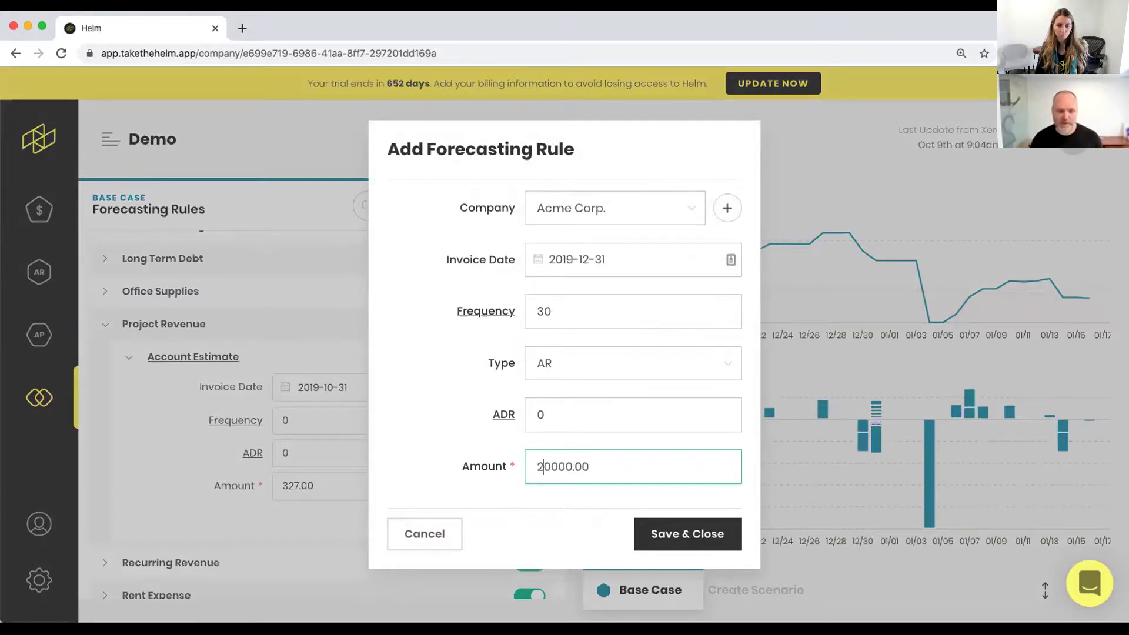
left_click(673, 533)
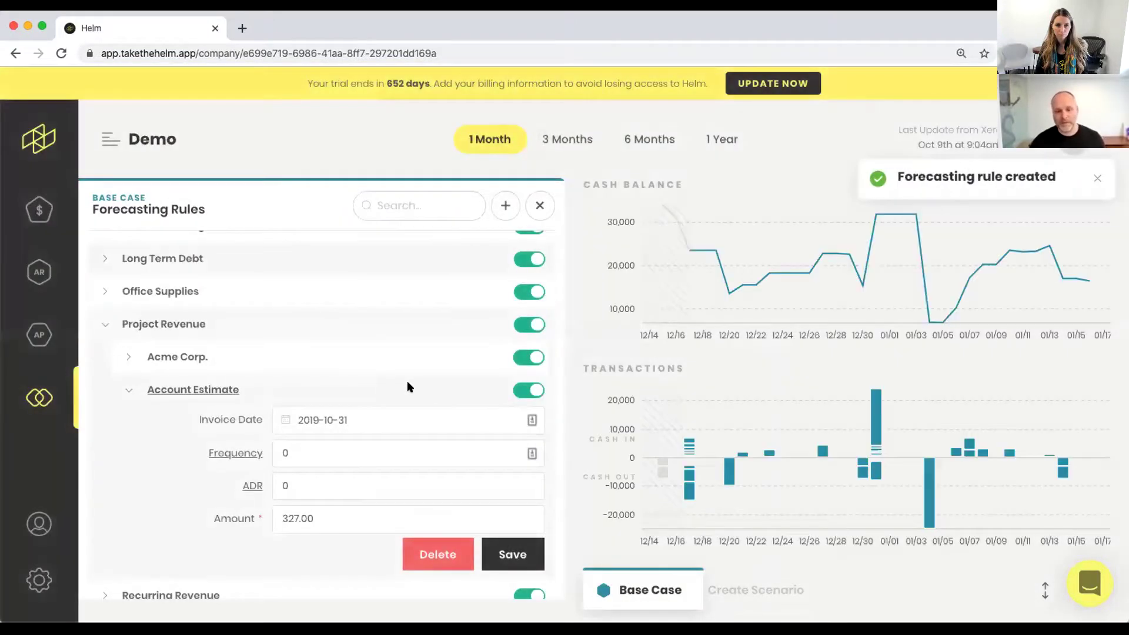
- Start a second Acme Corp. Project Revenue forecasting rule with invoice date 2020-01-31 and frequency 365
mouse_move(869, 407)
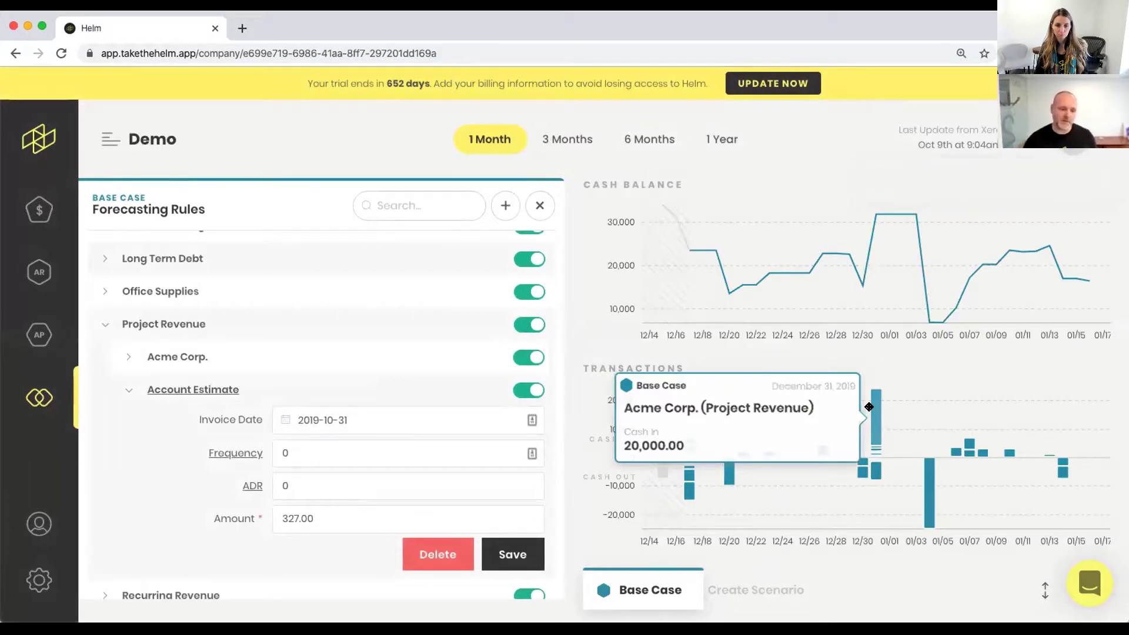
left_click(500, 210)
left_click(610, 320)
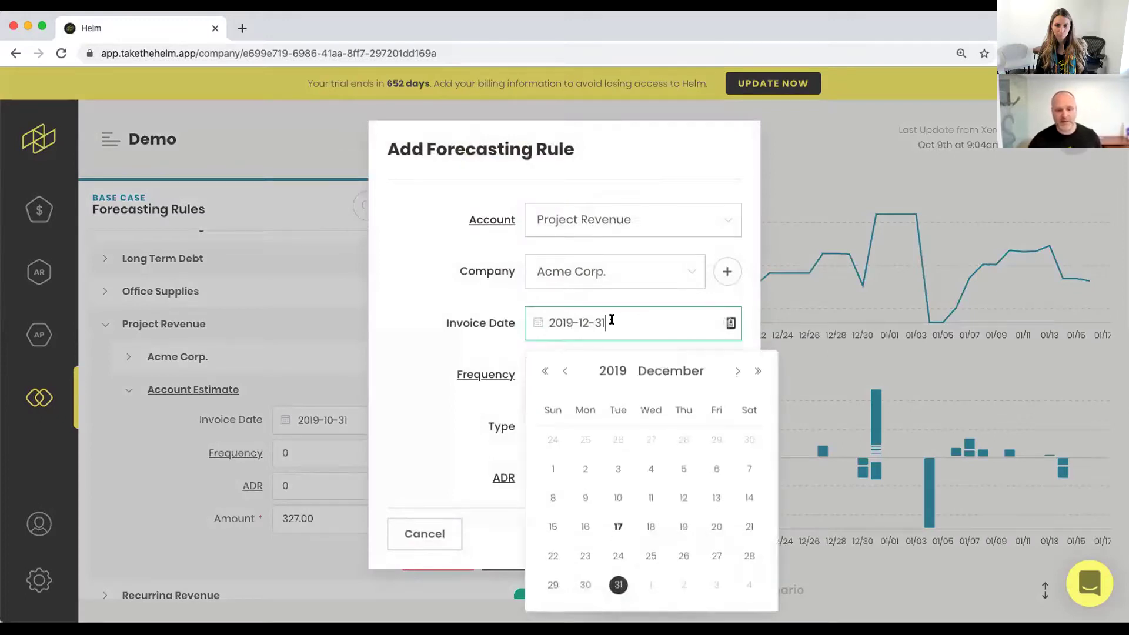
left_click(737, 371)
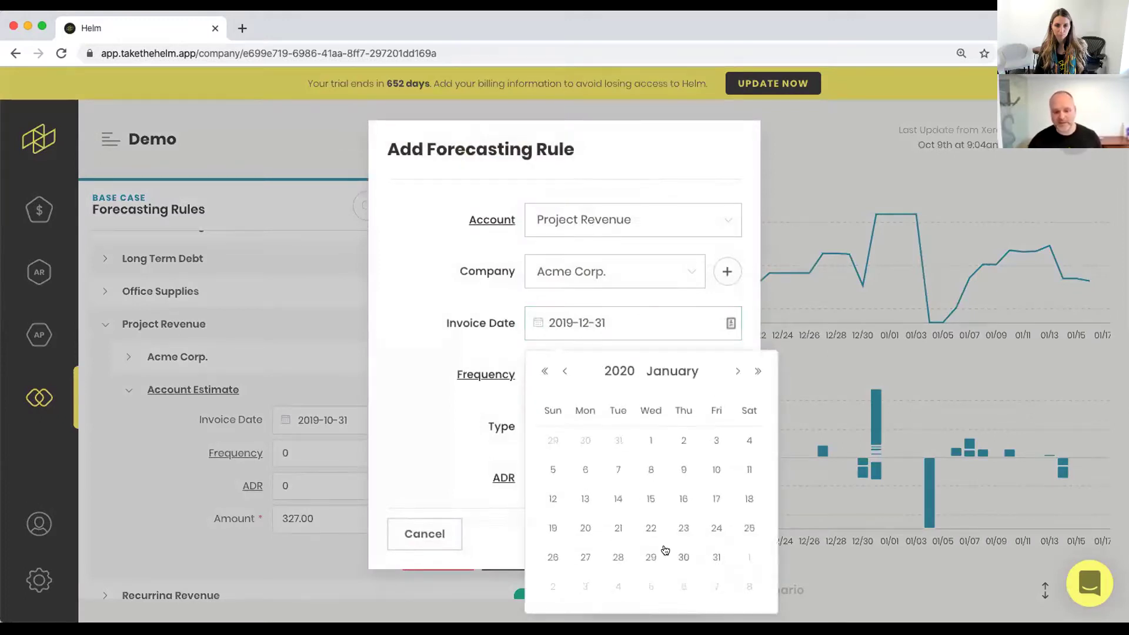
left_click(716, 557)
left_click(583, 370)
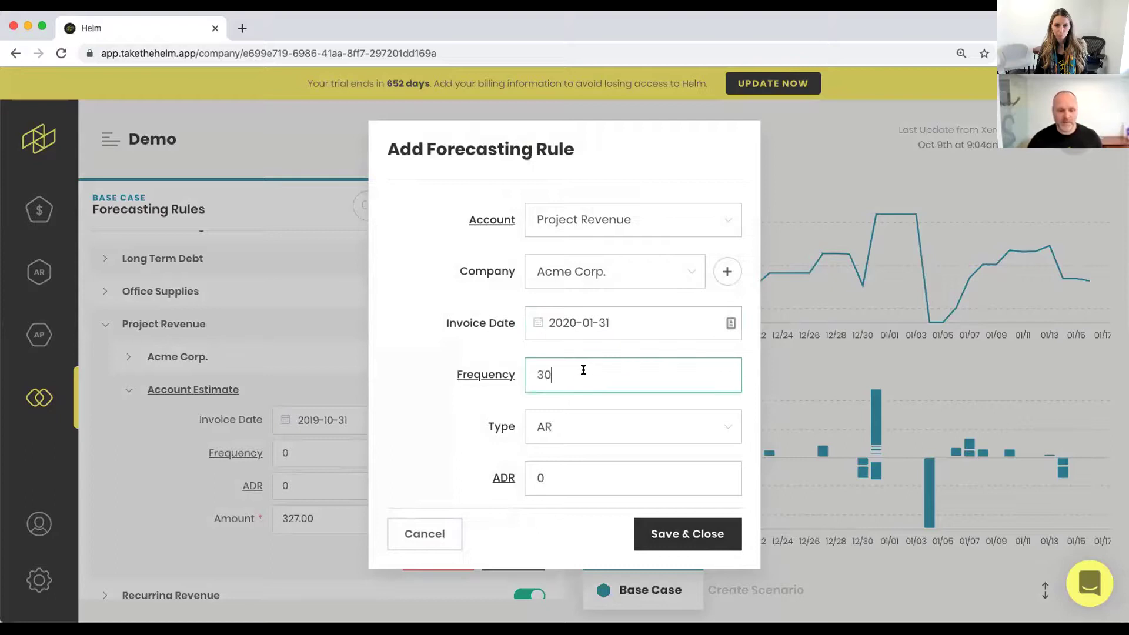
left_click_drag(585, 368, 512, 375)
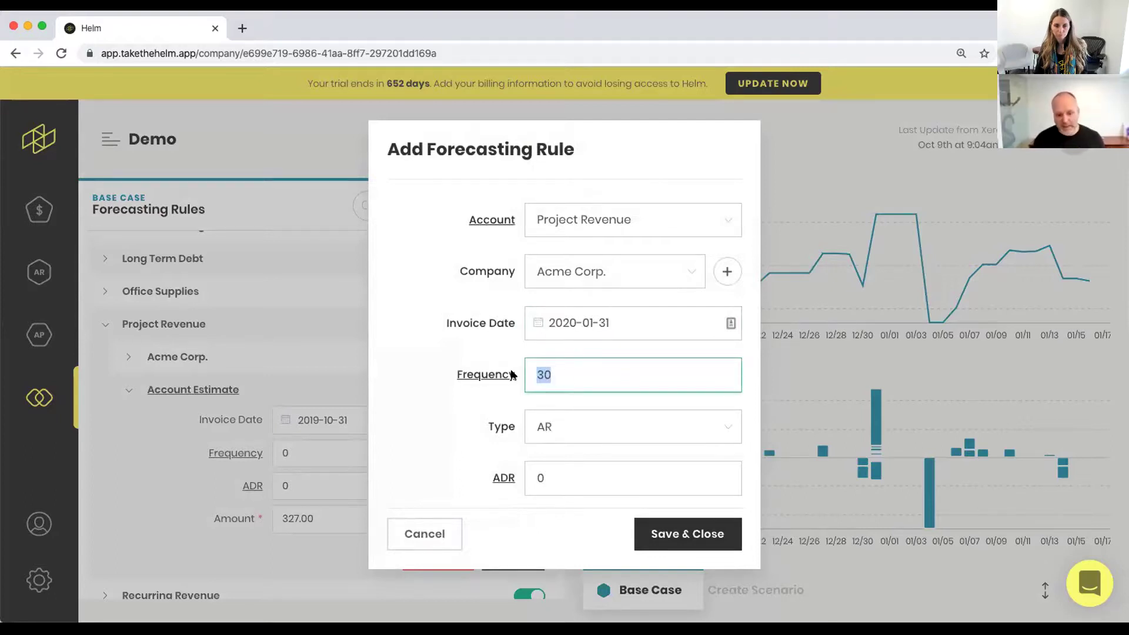
type("365")
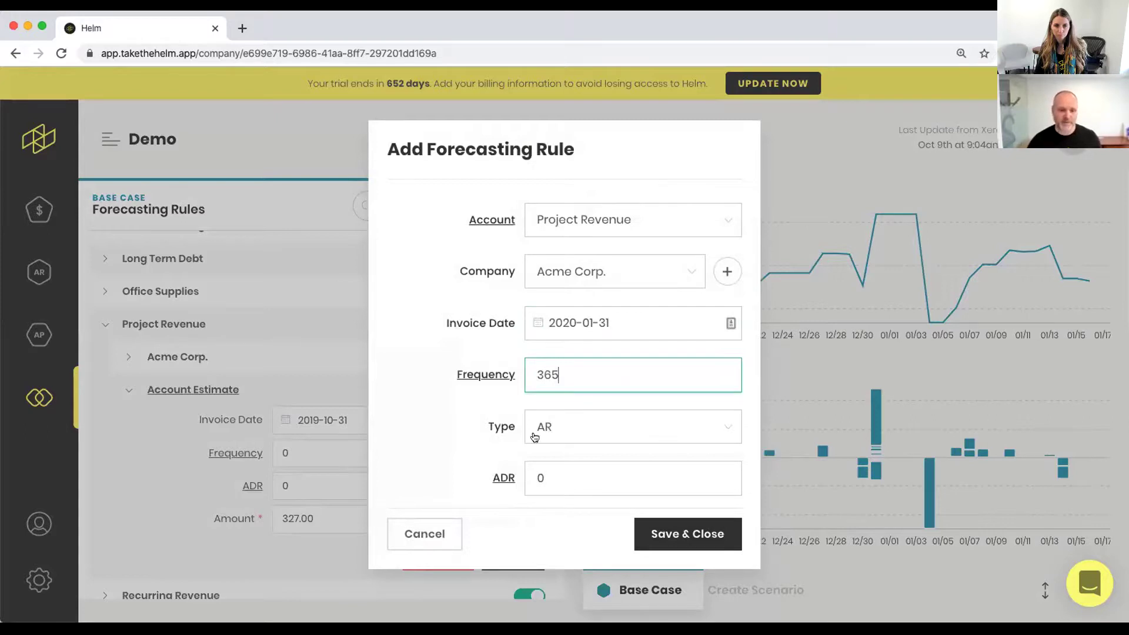
- Change the amount of the second Acme Corp. rule and save the rule
scroll(460, 443, "down", 2)
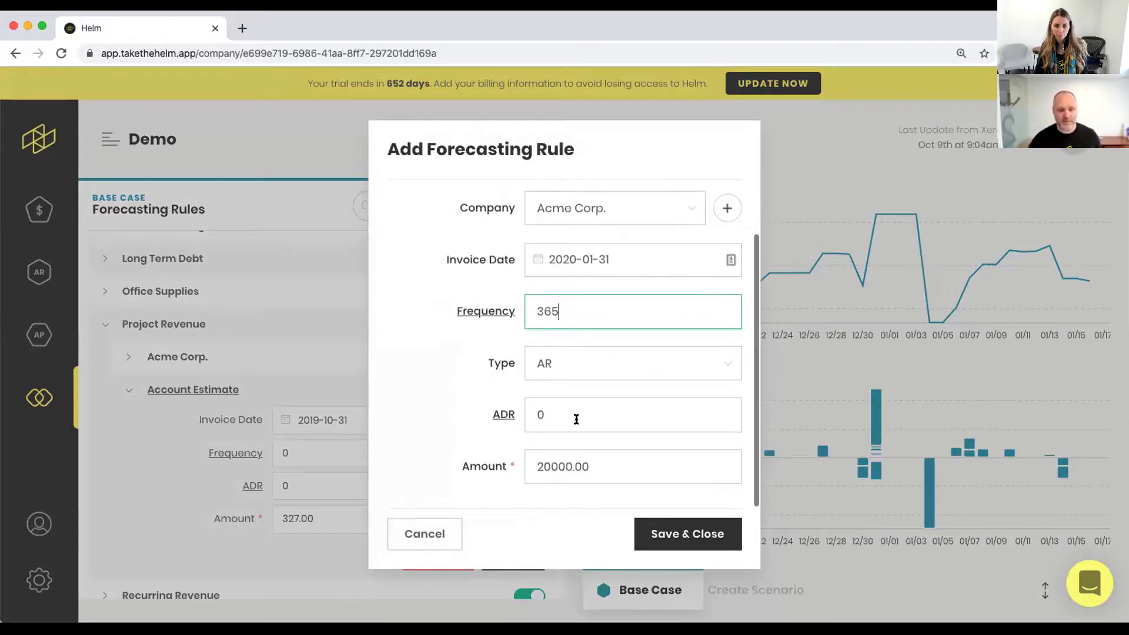
left_click(524, 462)
type("1")
left_click(673, 530)
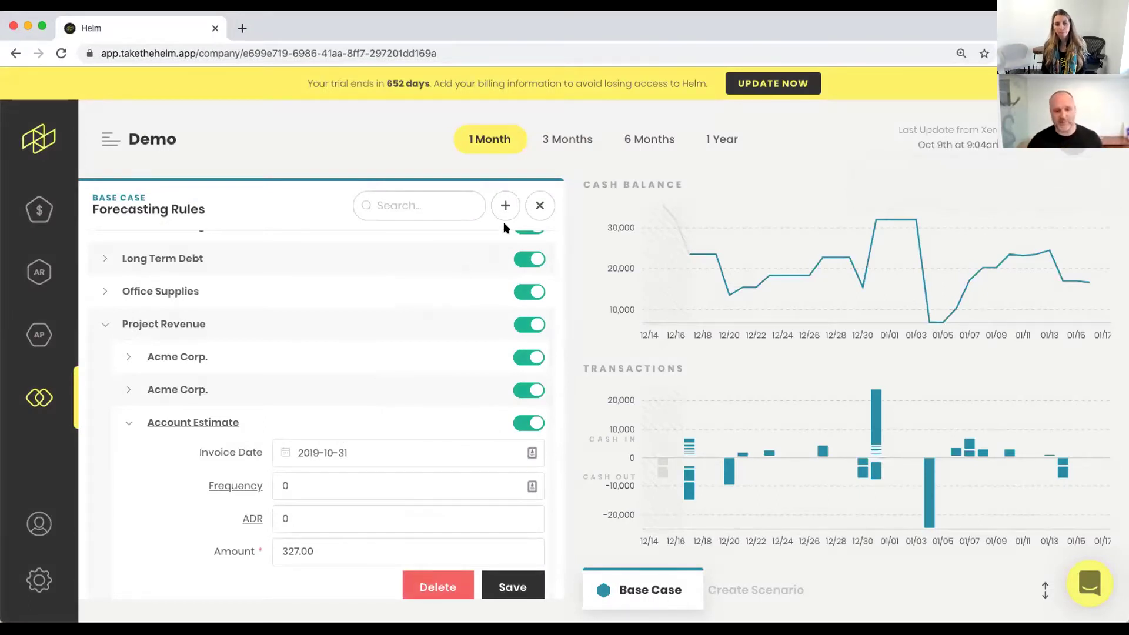
- Close the forecasting rules, extend the forecast to 3 months, and inspect the late December and late January Acme Corp. cash-in transactions
left_click(539, 204)
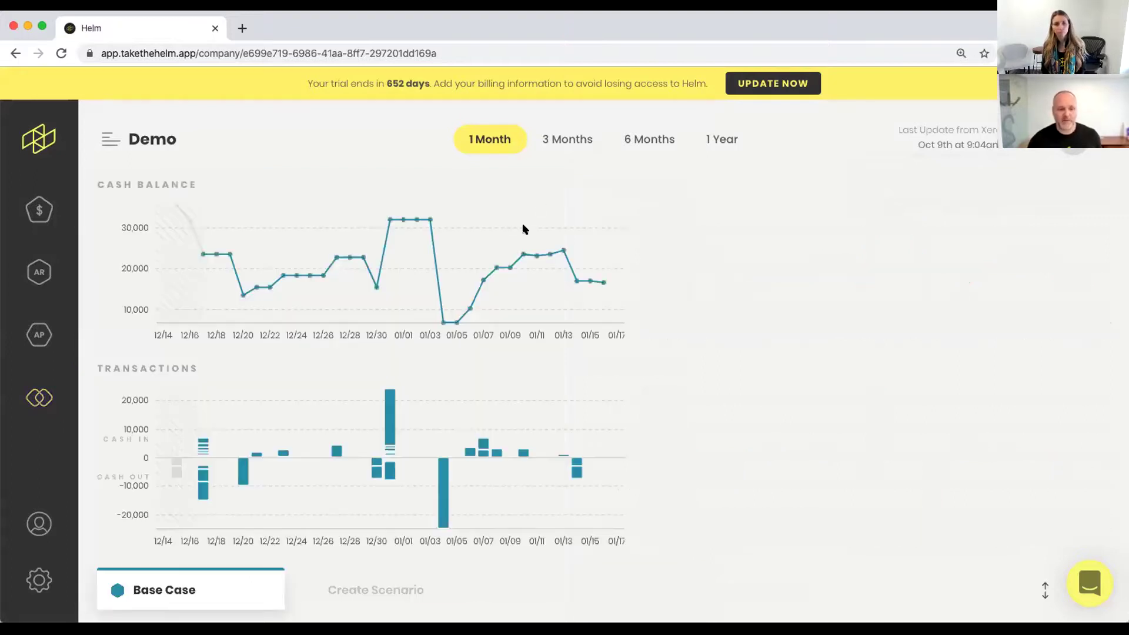
left_click(567, 140)
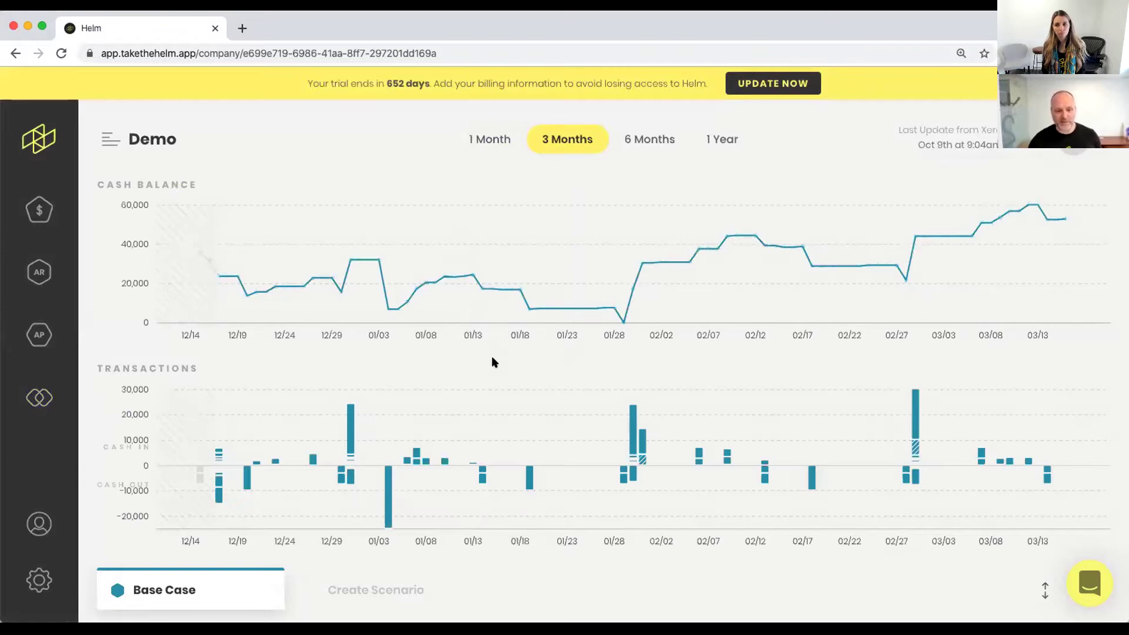
mouse_move(351, 423)
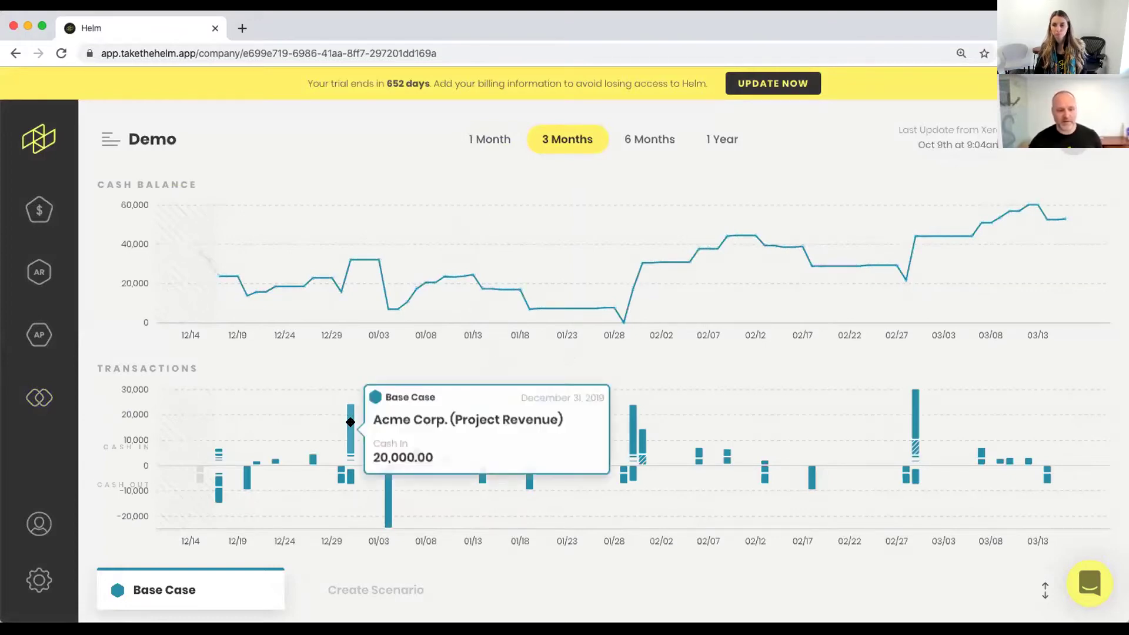
mouse_move(625, 418)
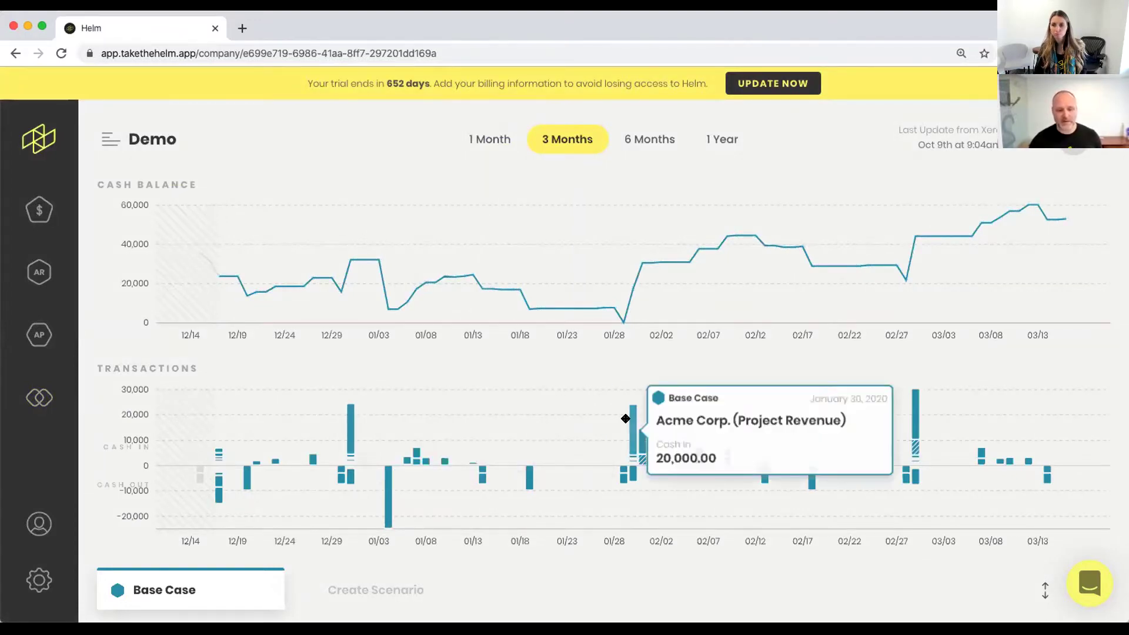